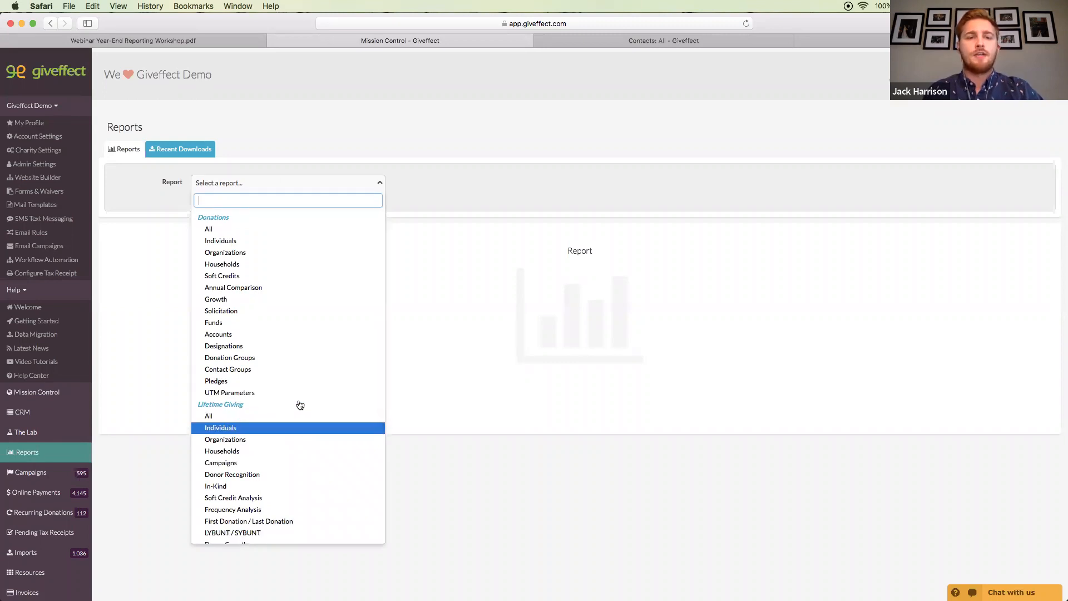
Choose the Annual Comparison report for donations and show its advanced filter options
{"action": "left_click", "coordinate": [262, 287]}
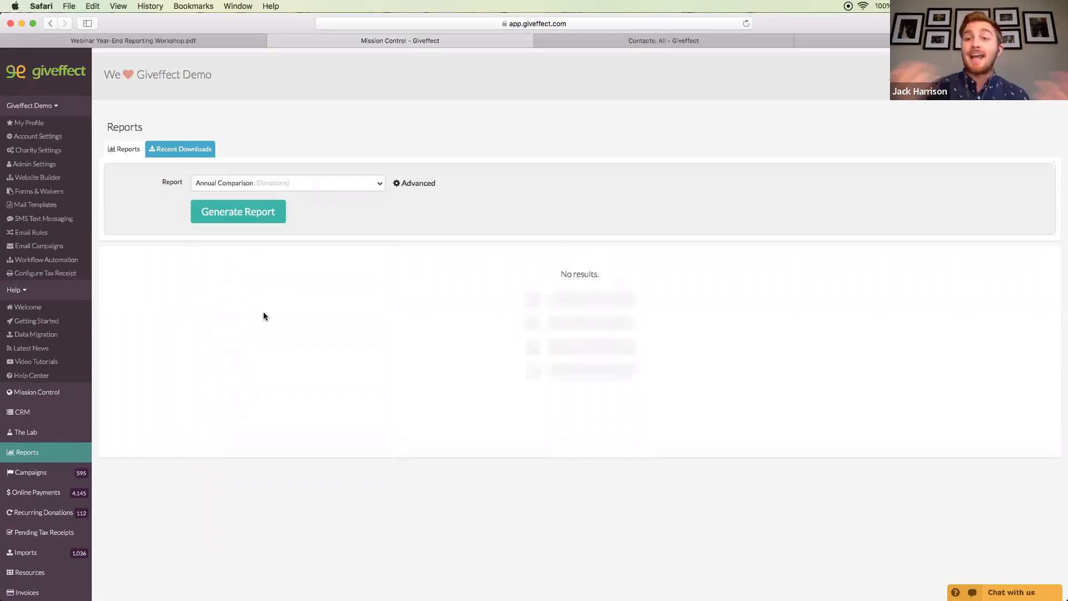
{"action": "left_click", "coordinate": [412, 186]}
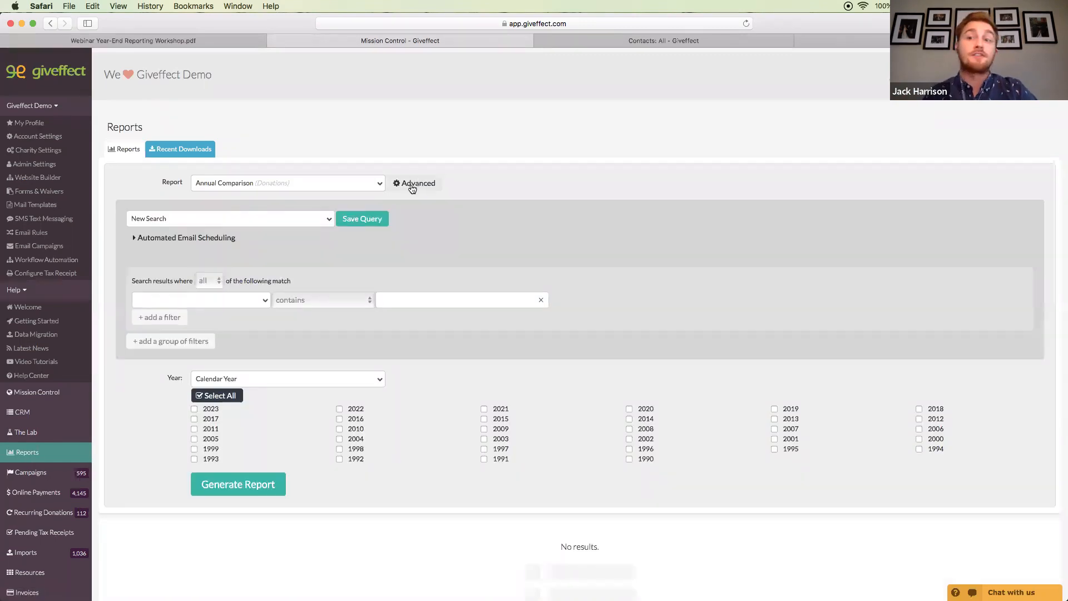
{"action": "left_click", "coordinate": [413, 186]}
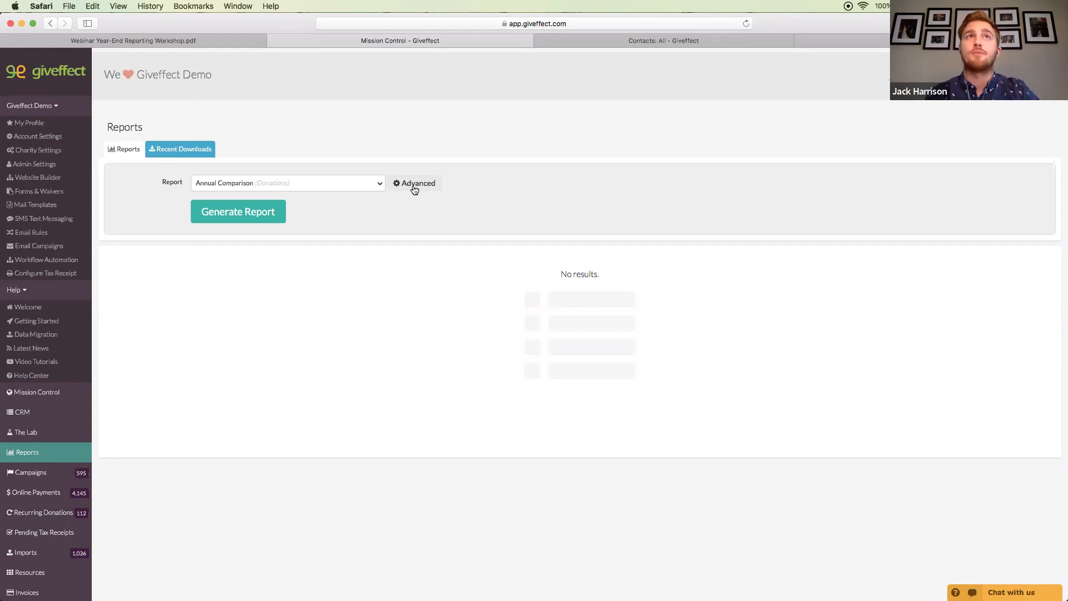
{"action": "left_click", "coordinate": [415, 186]}
Generate the Annual Comparison report for calendar years 2022 and 2021
{"action": "scroll", "coordinate": [457, 354], "scroll_direction": "down", "scroll_amount": 1}
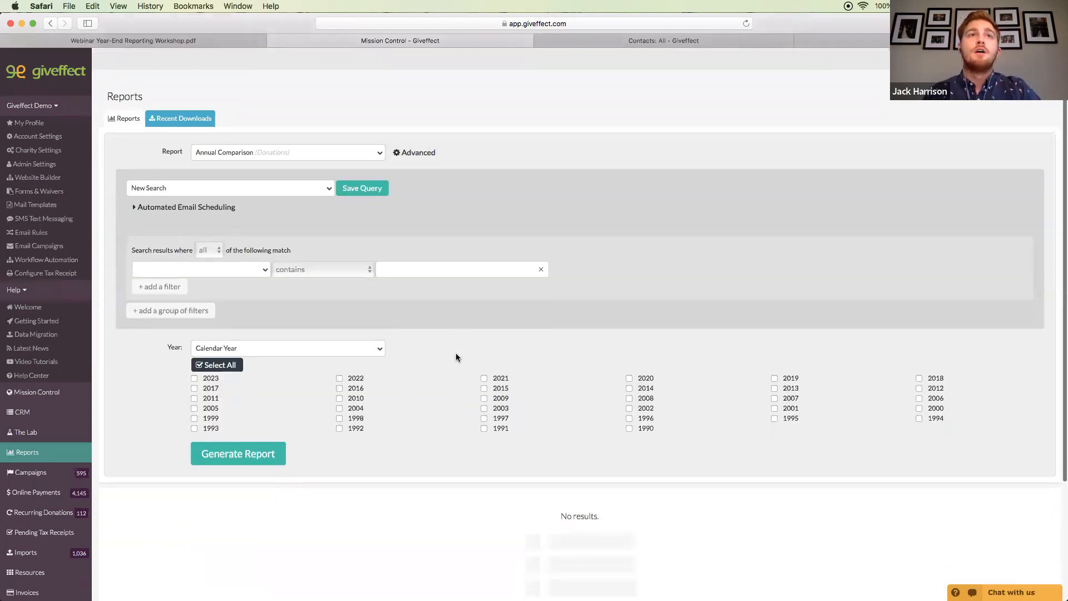
{"action": "scroll", "coordinate": [272, 384], "scroll_direction": "down", "scroll_amount": 1}
{"action": "left_click", "coordinate": [340, 354]}
{"action": "left_click", "coordinate": [484, 354]}
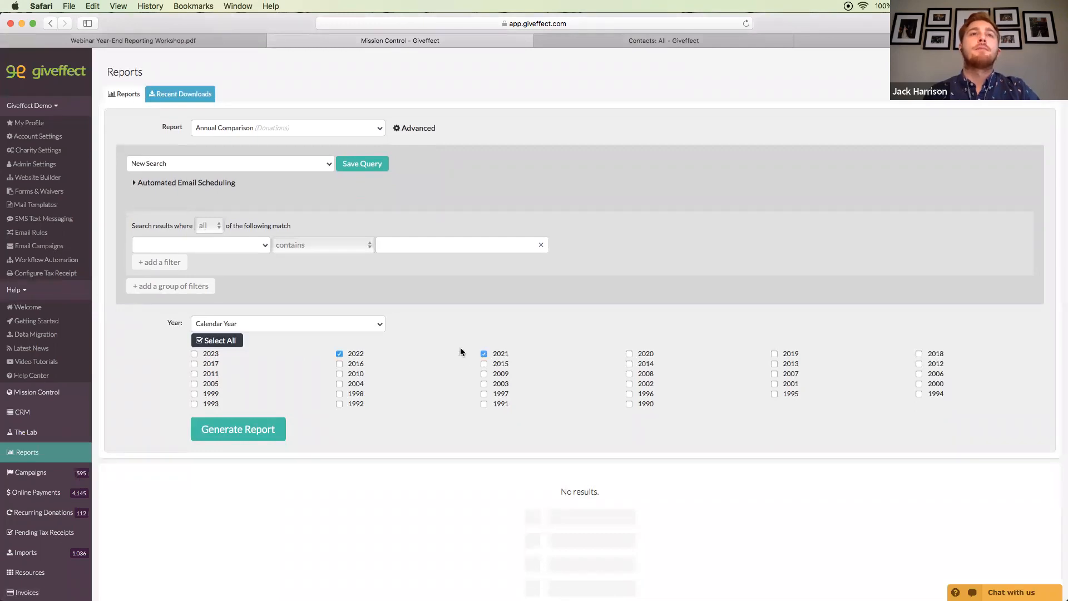
{"action": "scroll", "coordinate": [438, 414], "scroll_direction": "down", "scroll_amount": 1}
{"action": "left_click", "coordinate": [230, 402]}
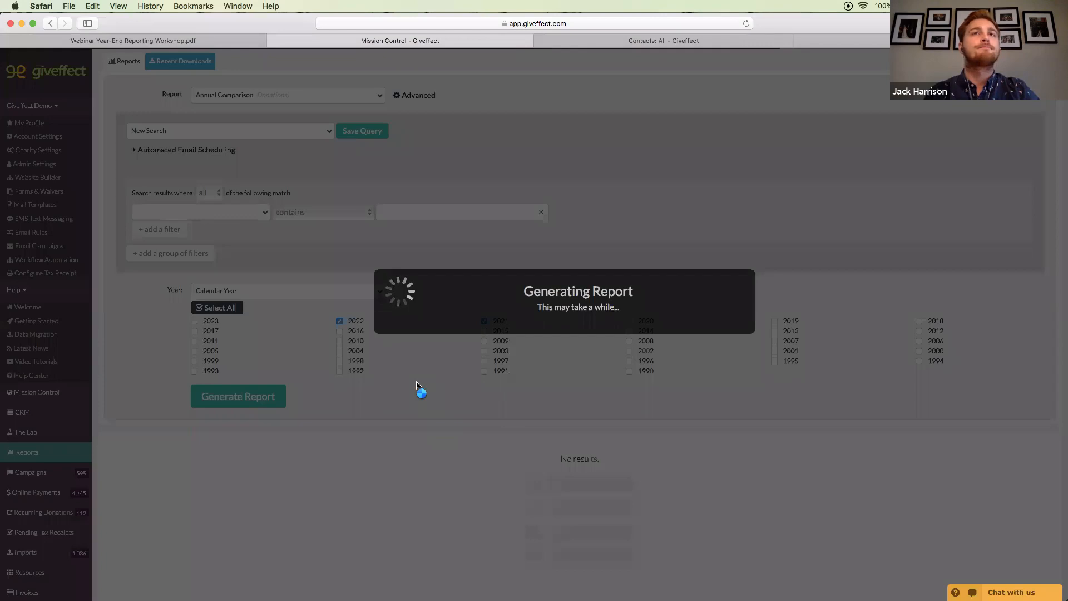
Examine the Annual Comparison report's monthly donation charts, total raised charts, yearly pie shares and summary table
{"action": "scroll", "coordinate": [790, 389], "scroll_direction": "down", "scroll_amount": 5}
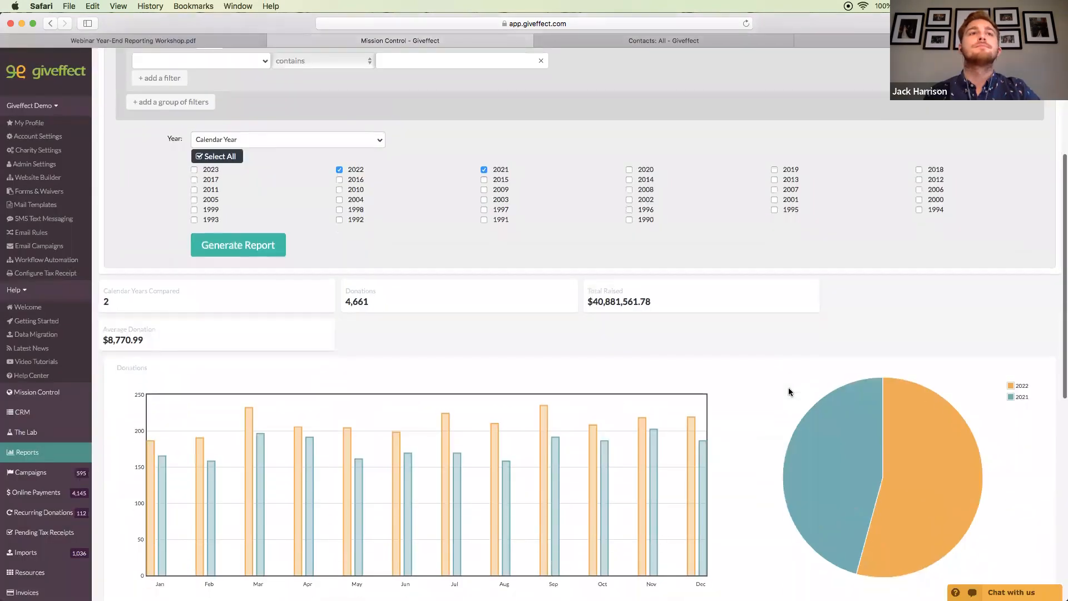
{"action": "scroll", "coordinate": [789, 392], "scroll_direction": "down", "scroll_amount": 5}
{"action": "scroll", "coordinate": [754, 427], "scroll_direction": "up", "scroll_amount": 1}
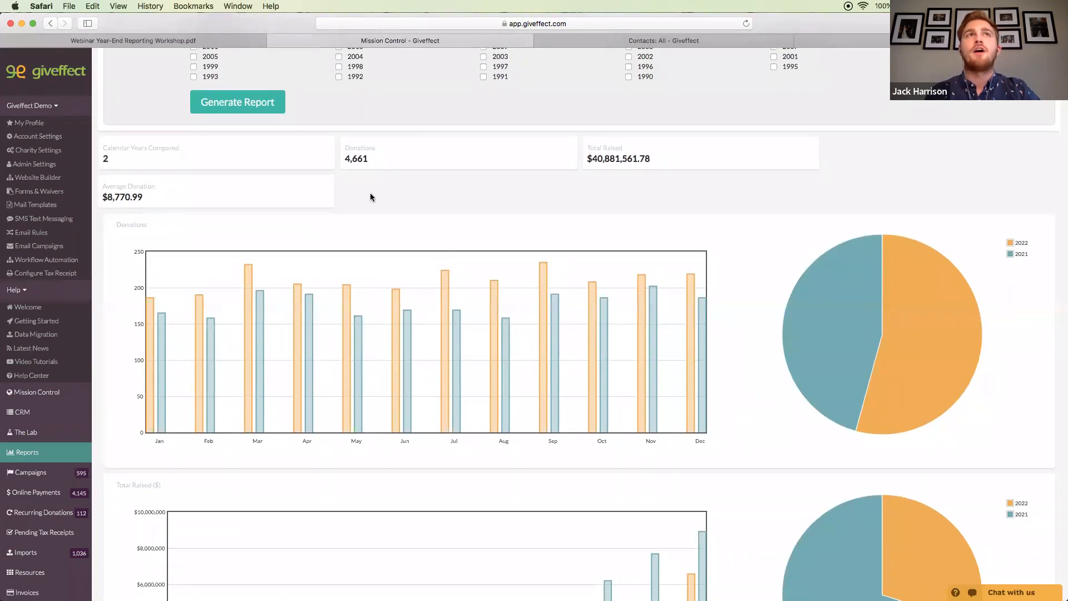
{"action": "mouse_move", "coordinate": [803, 374]}
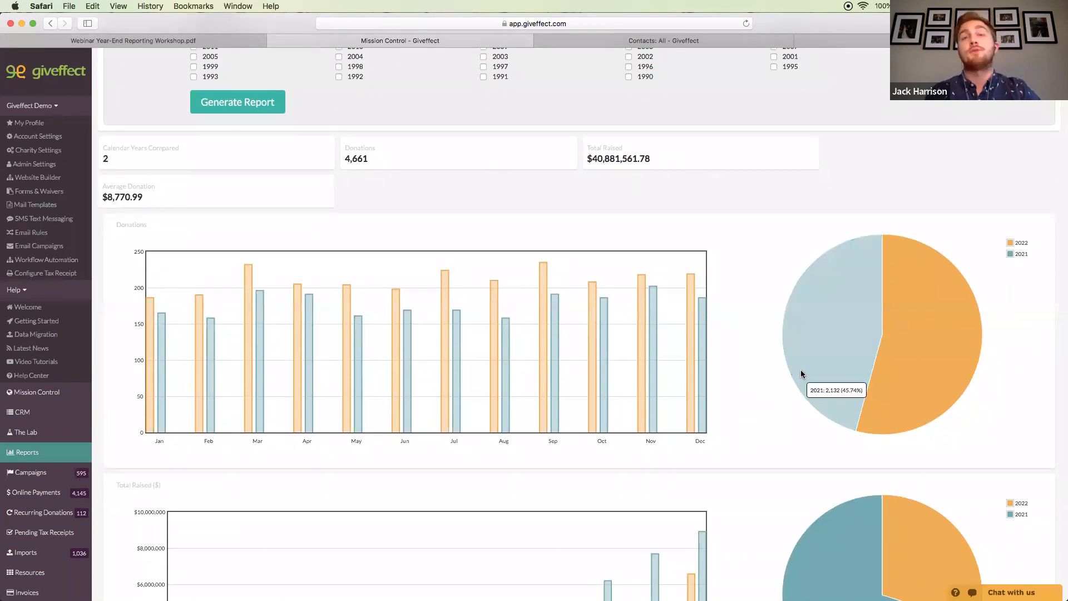
{"action": "scroll", "coordinate": [780, 423], "scroll_direction": "down", "scroll_amount": 10}
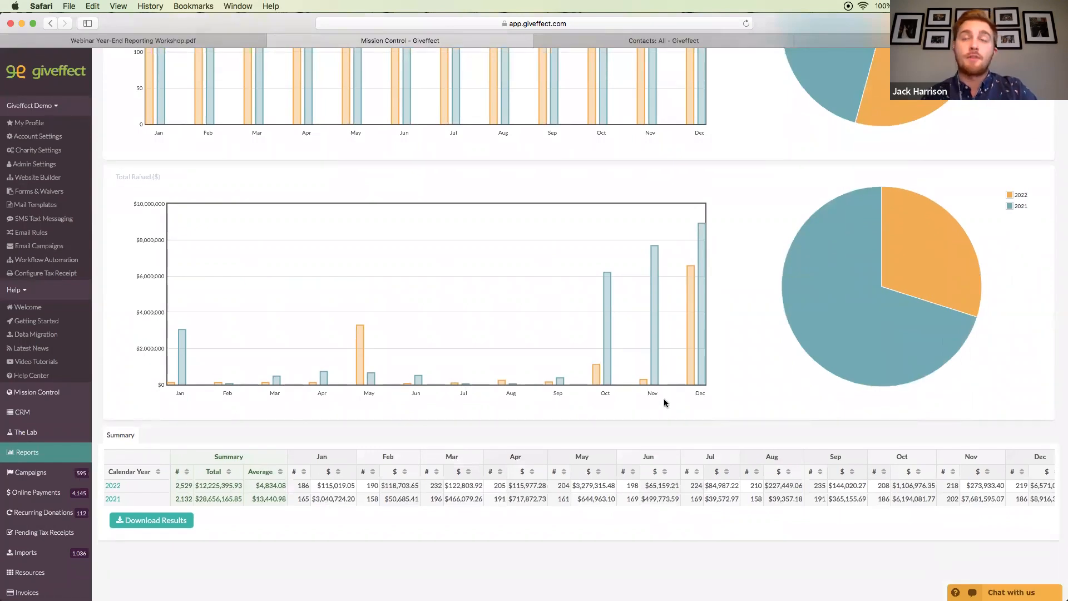
{"action": "scroll", "coordinate": [746, 431], "scroll_direction": "up", "scroll_amount": 5}
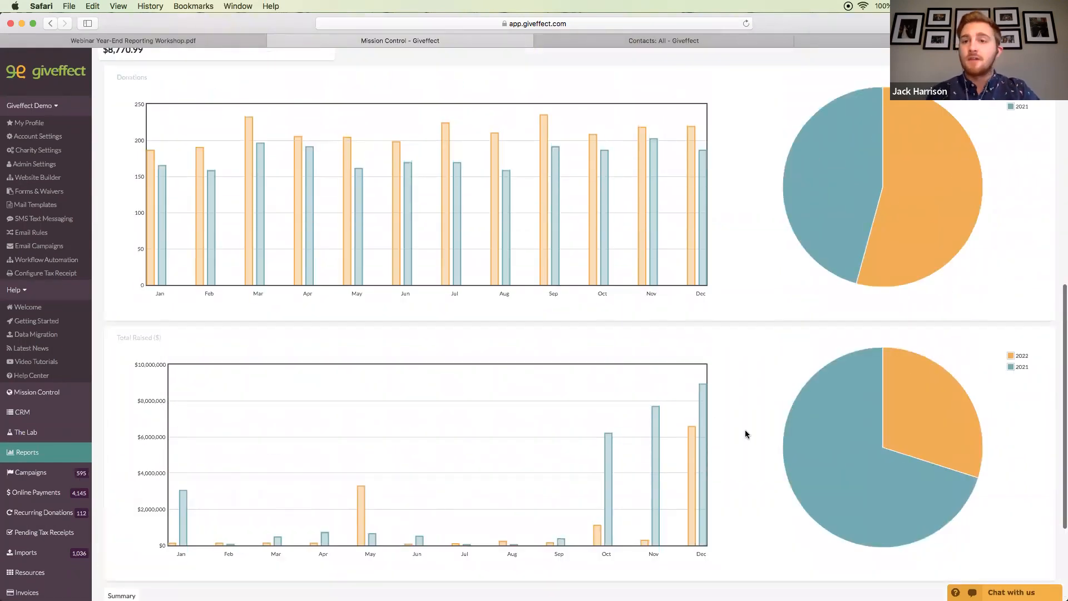
{"action": "scroll", "coordinate": [745, 434], "scroll_direction": "up", "scroll_amount": 1}
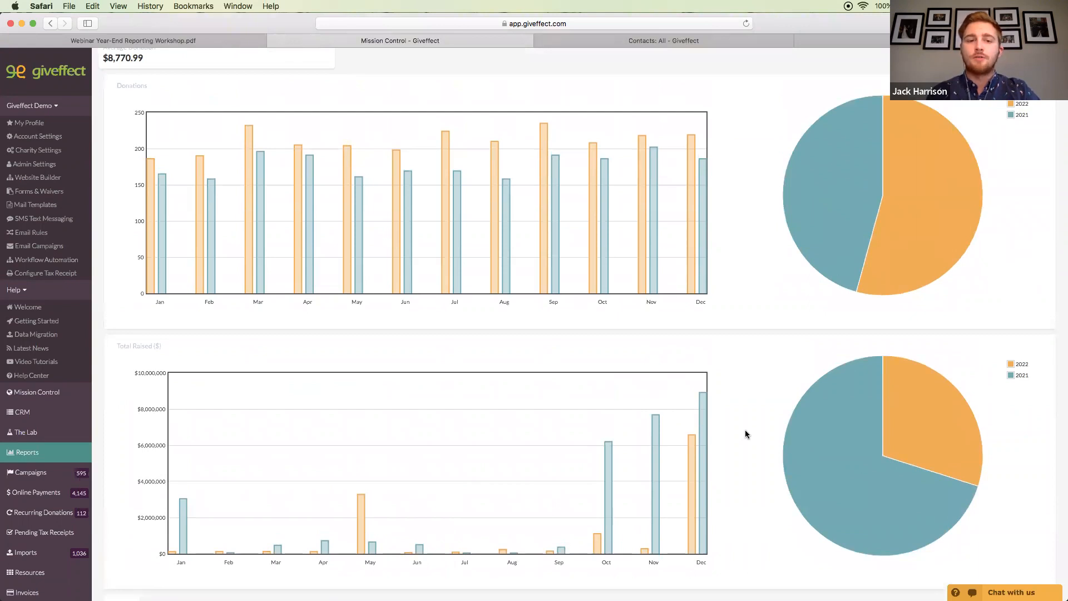
{"action": "scroll", "coordinate": [745, 431], "scroll_direction": "up", "scroll_amount": 2}
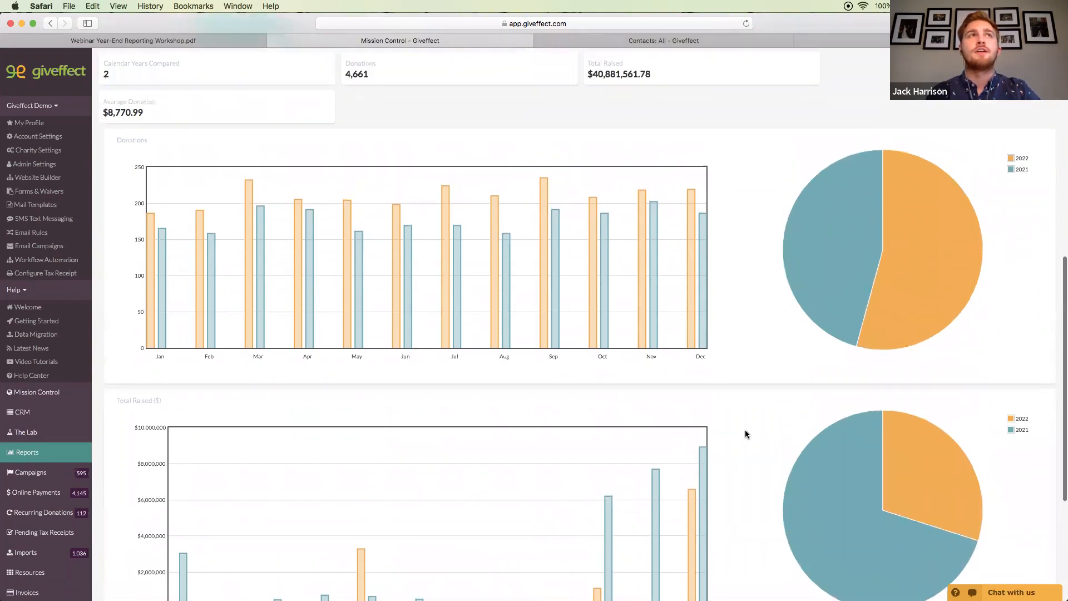
{"action": "scroll", "coordinate": [745, 433], "scroll_direction": "up", "scroll_amount": 5}
{"action": "scroll", "coordinate": [745, 433], "scroll_direction": "down", "scroll_amount": 4}
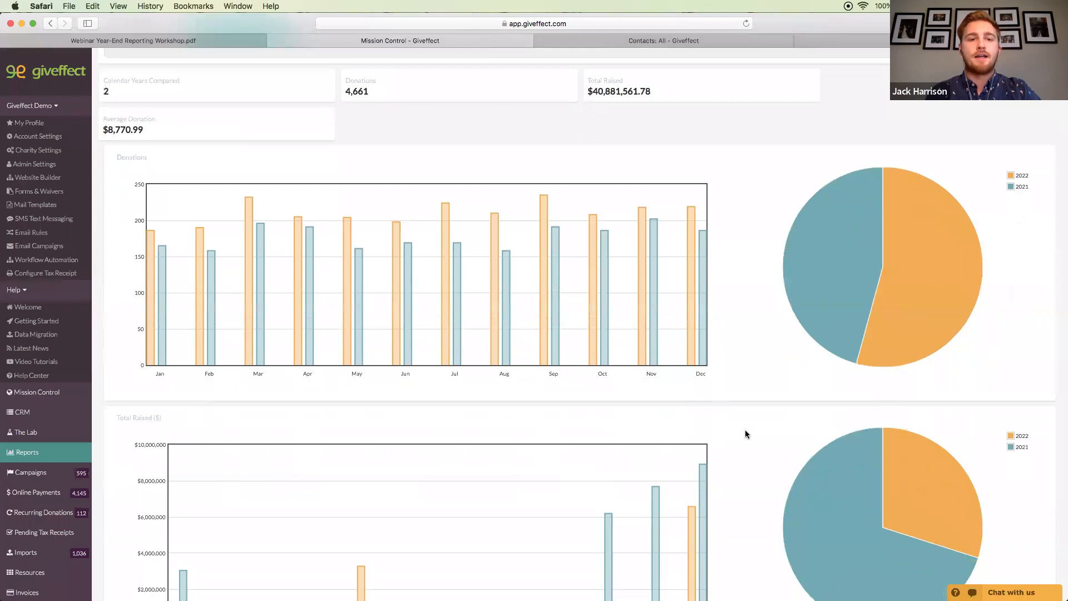
{"action": "scroll", "coordinate": [732, 424], "scroll_direction": "up", "scroll_amount": 8}
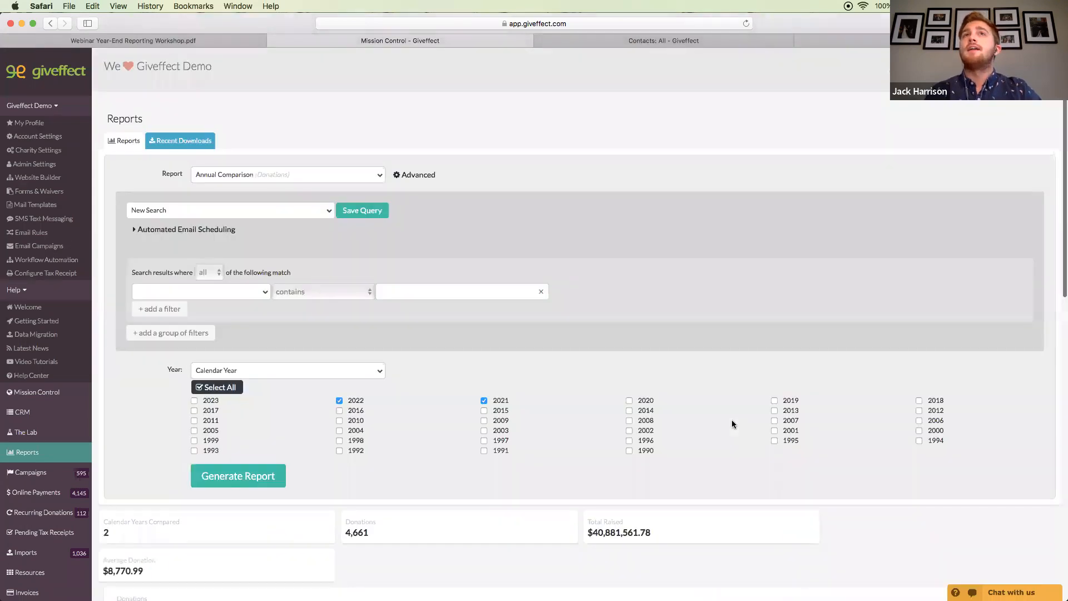
Generate the donations Growth report for calendar years 2022 and 2021
{"action": "left_click", "coordinate": [276, 182]}
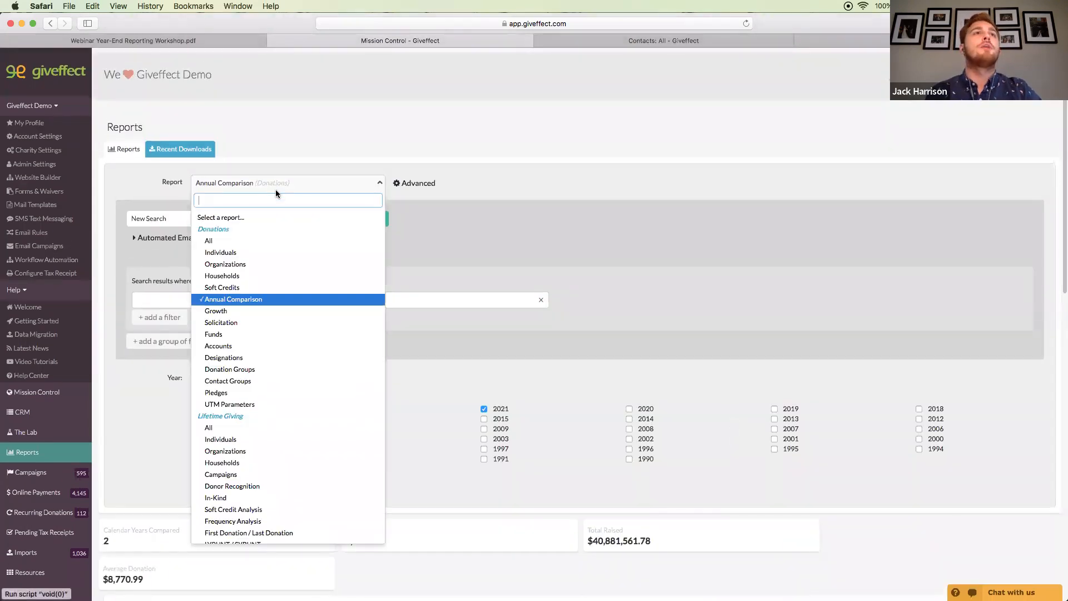
{"action": "left_click", "coordinate": [253, 313]}
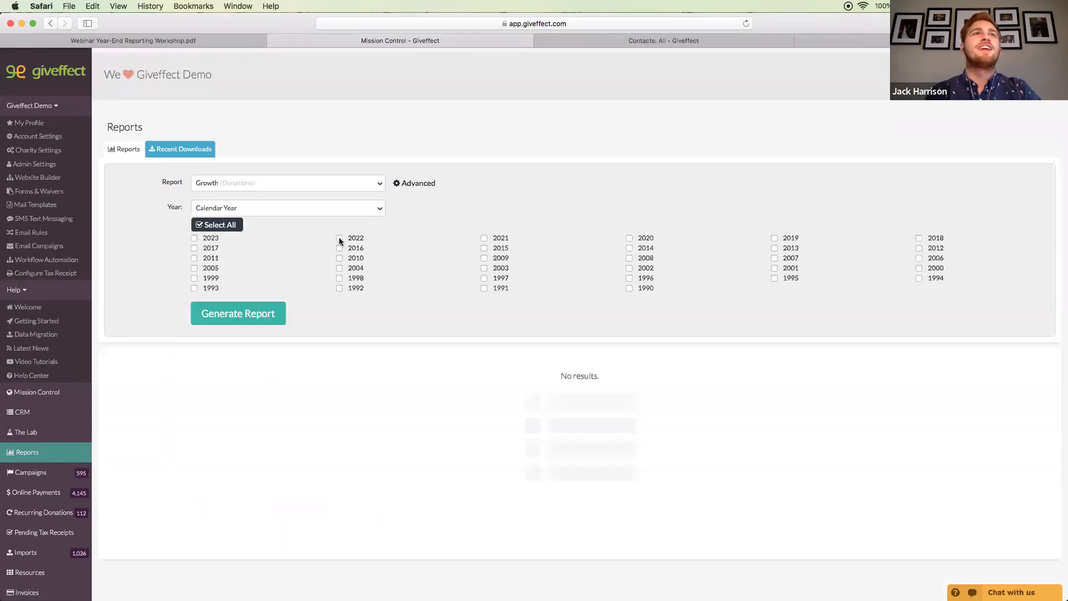
{"action": "left_click", "coordinate": [339, 238]}
{"action": "left_click", "coordinate": [484, 238]}
{"action": "left_click", "coordinate": [238, 314]}
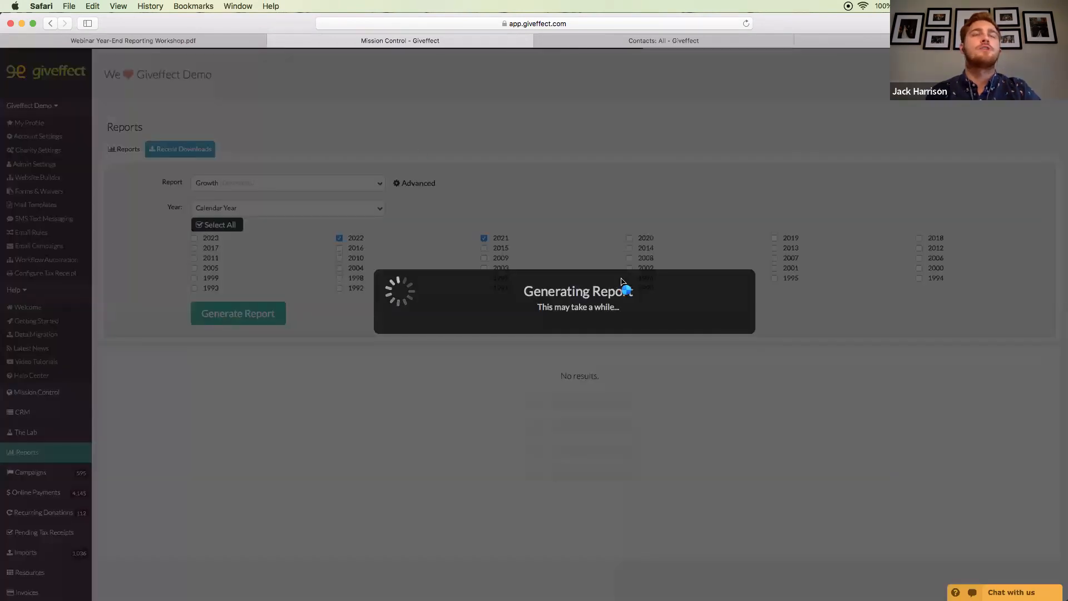
Examine the Growth report's donation counts by gift-size band, including Under $100 and $250 to $1000 in 2022
{"action": "scroll", "coordinate": [604, 370], "scroll_direction": "down", "scroll_amount": 5}
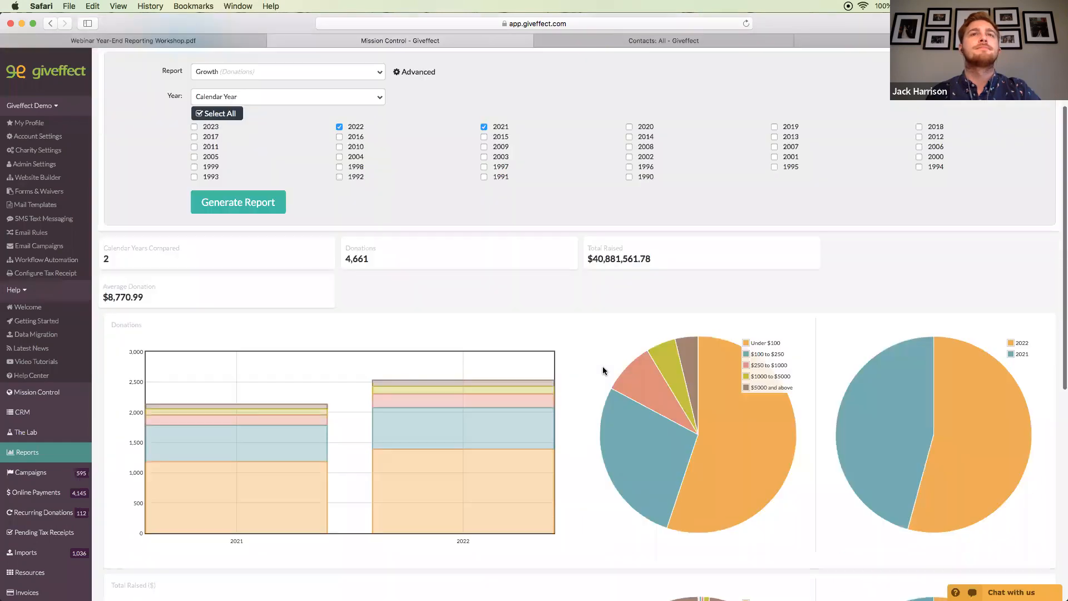
{"action": "scroll", "coordinate": [581, 405], "scroll_direction": "down", "scroll_amount": 1}
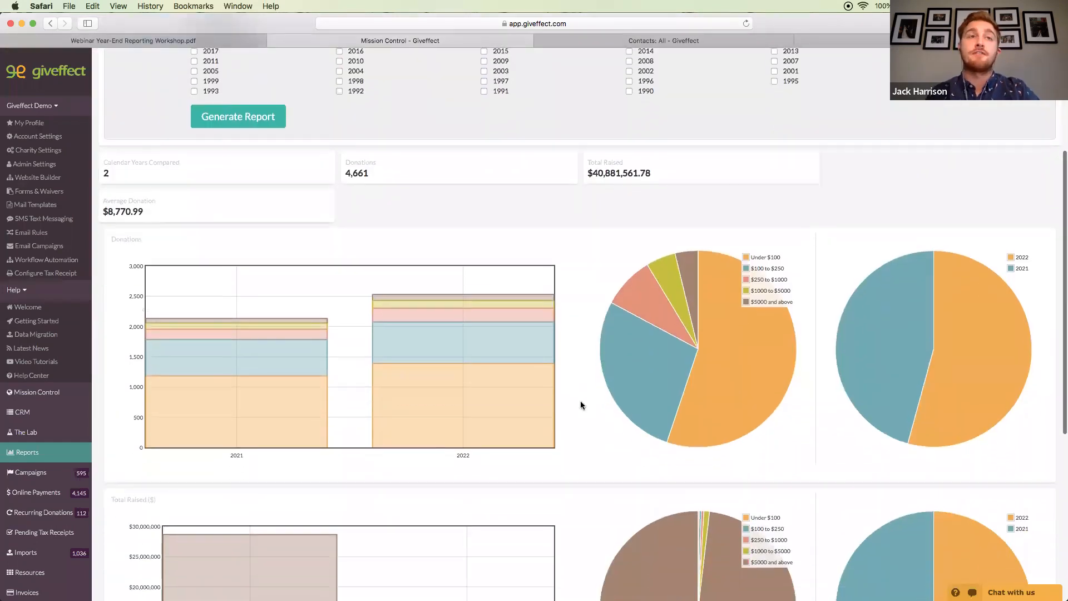
{"action": "mouse_move", "coordinate": [479, 400]}
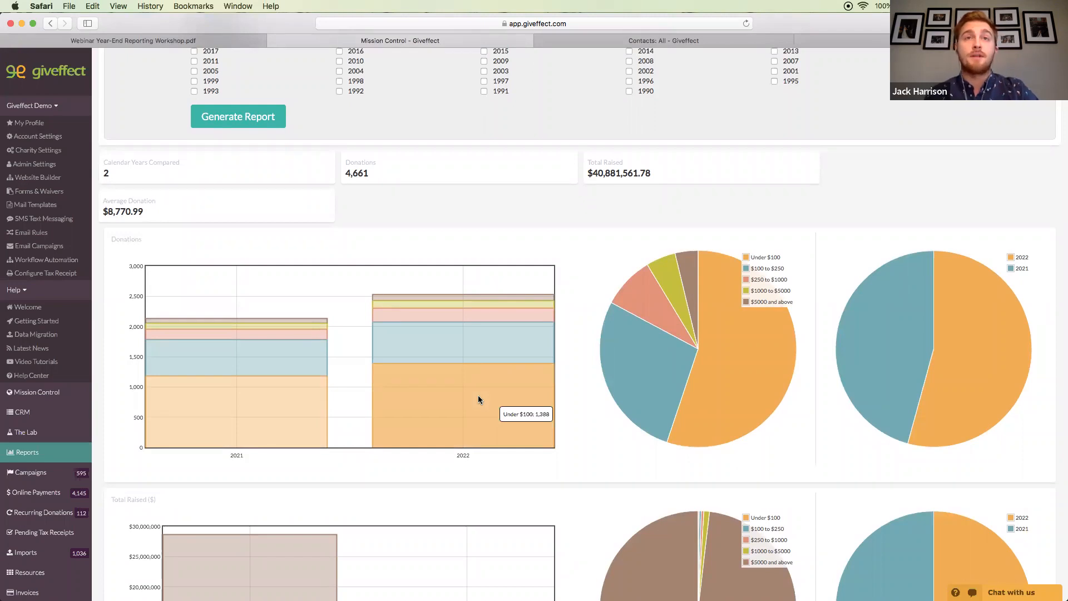
{"action": "mouse_move", "coordinate": [500, 317]}
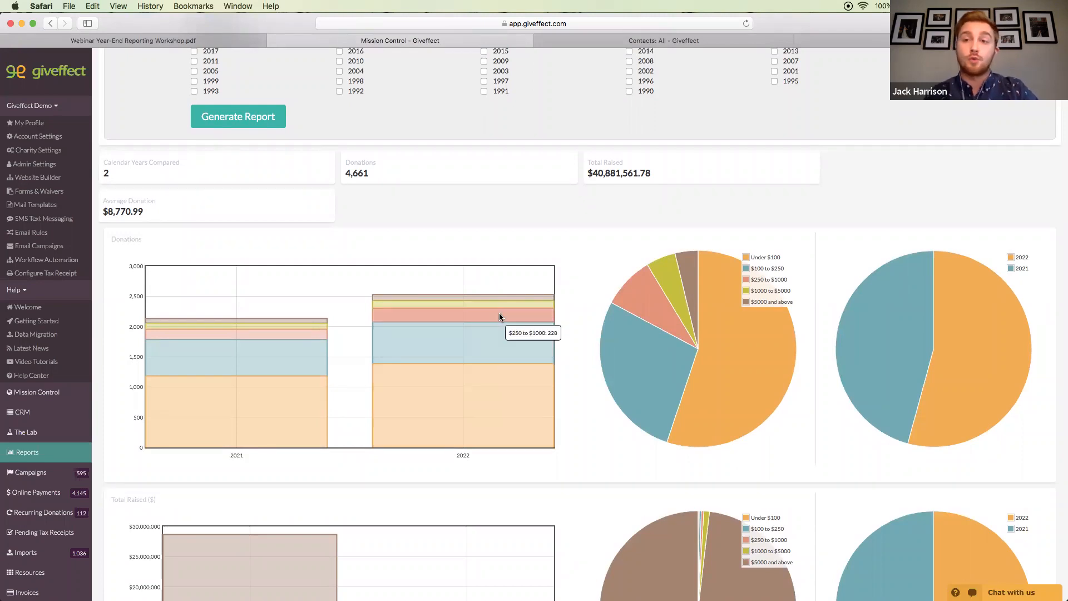
{"action": "mouse_move", "coordinate": [493, 335]}
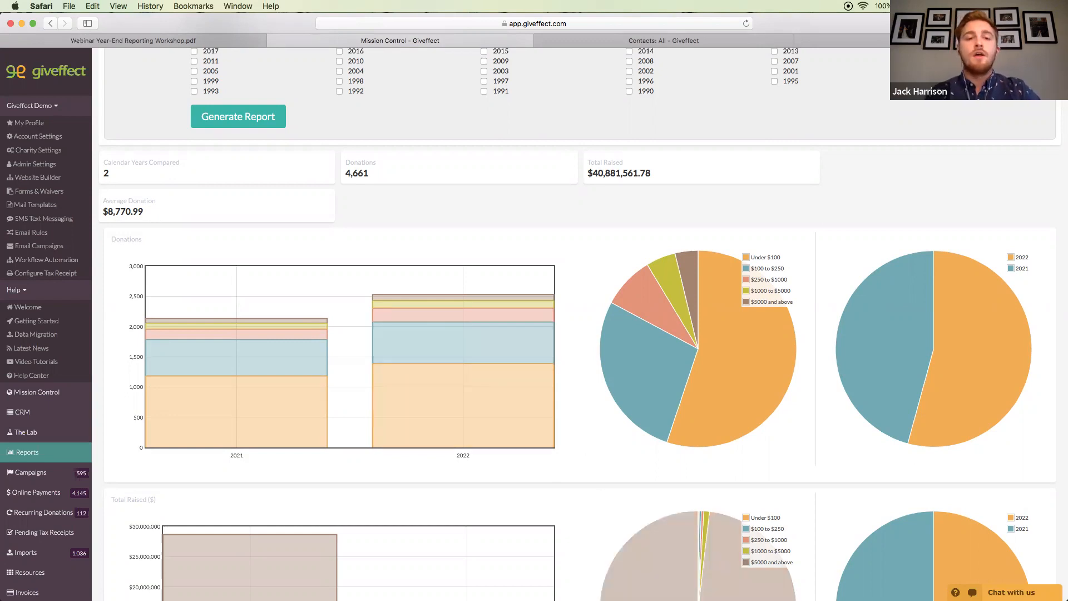
Add an advanced filter requiring the online payment field Recurring to be true, and regenerate the Growth report
{"action": "scroll", "coordinate": [546, 480], "scroll_direction": "up", "scroll_amount": 5}
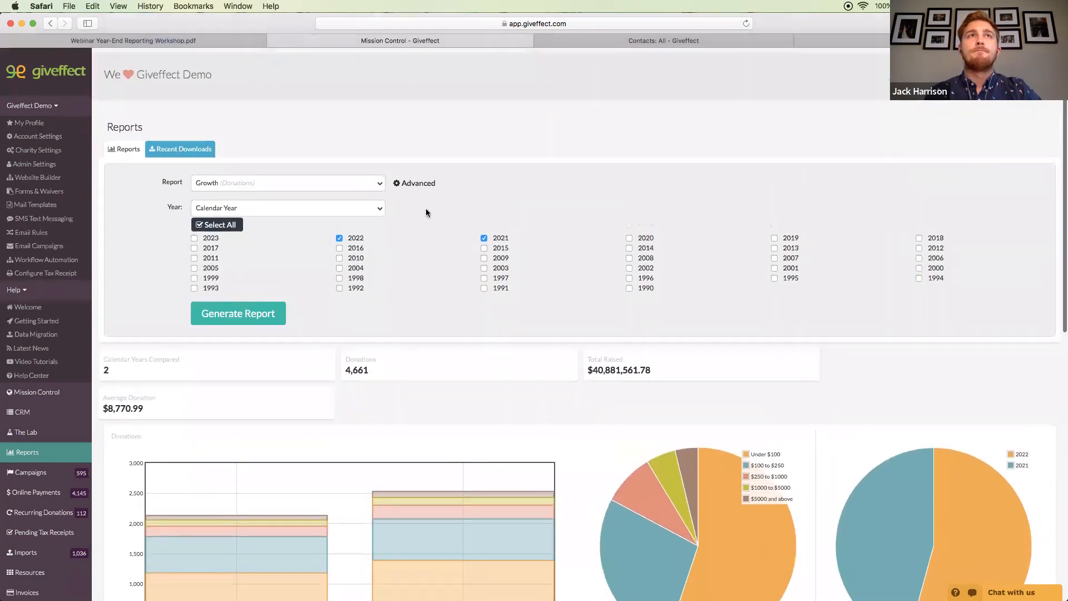
{"action": "left_click", "coordinate": [414, 183]}
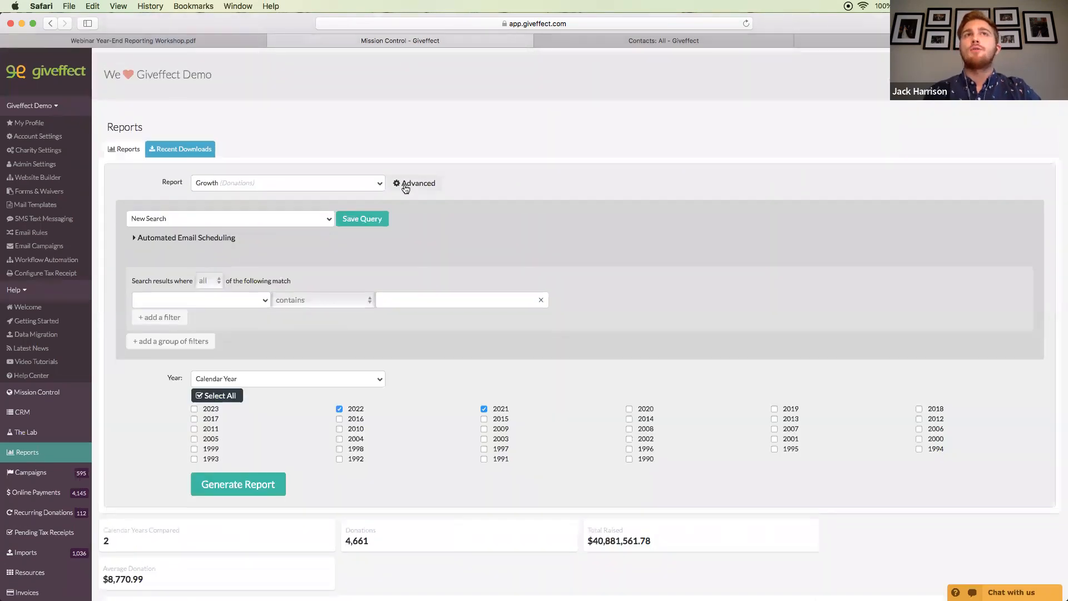
{"action": "scroll", "coordinate": [499, 342], "scroll_direction": "down", "scroll_amount": 1}
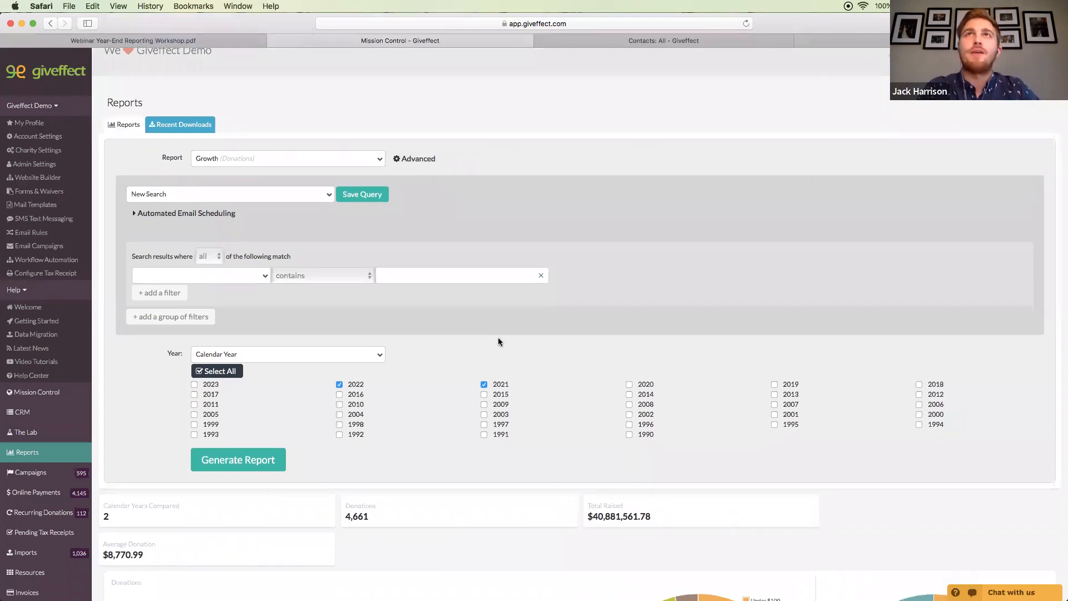
{"action": "scroll", "coordinate": [495, 342], "scroll_direction": "down", "scroll_amount": 2}
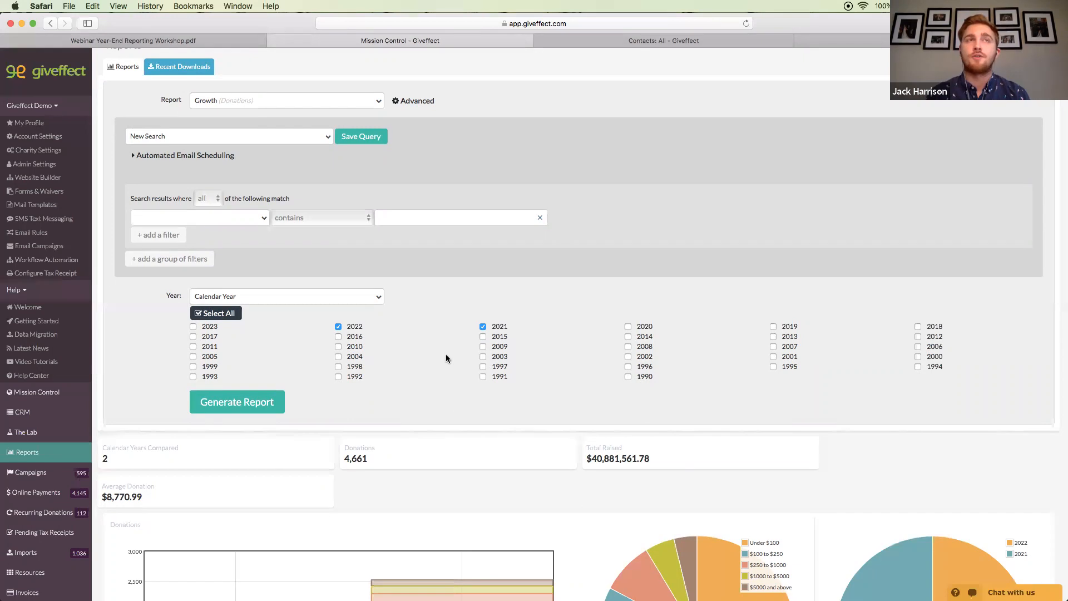
{"action": "left_click", "coordinate": [209, 222]}
{"action": "type", "text": "recurring"}
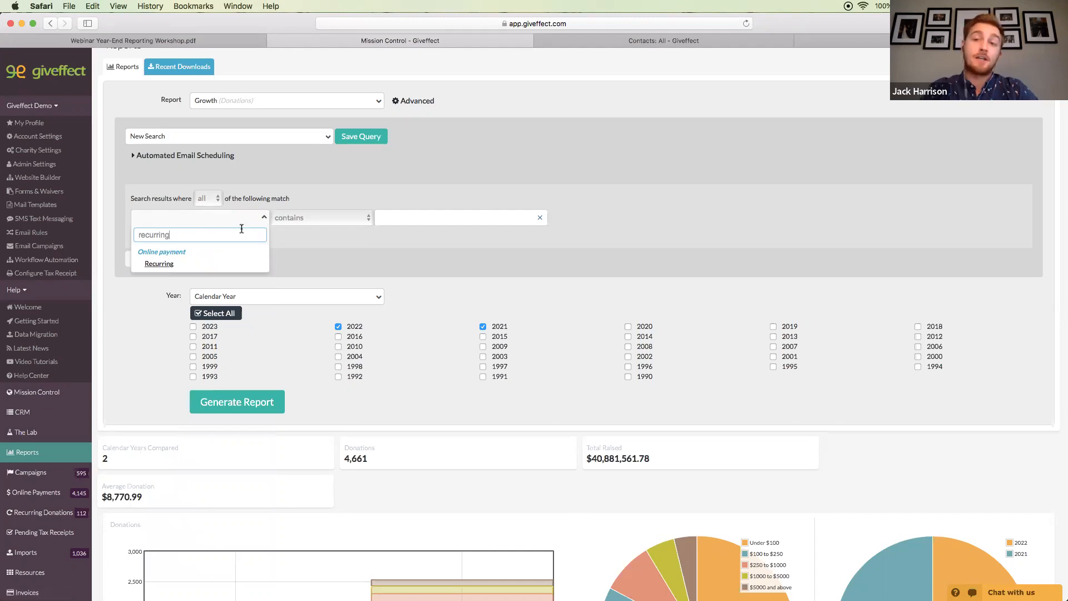
{"action": "left_click", "coordinate": [159, 264]}
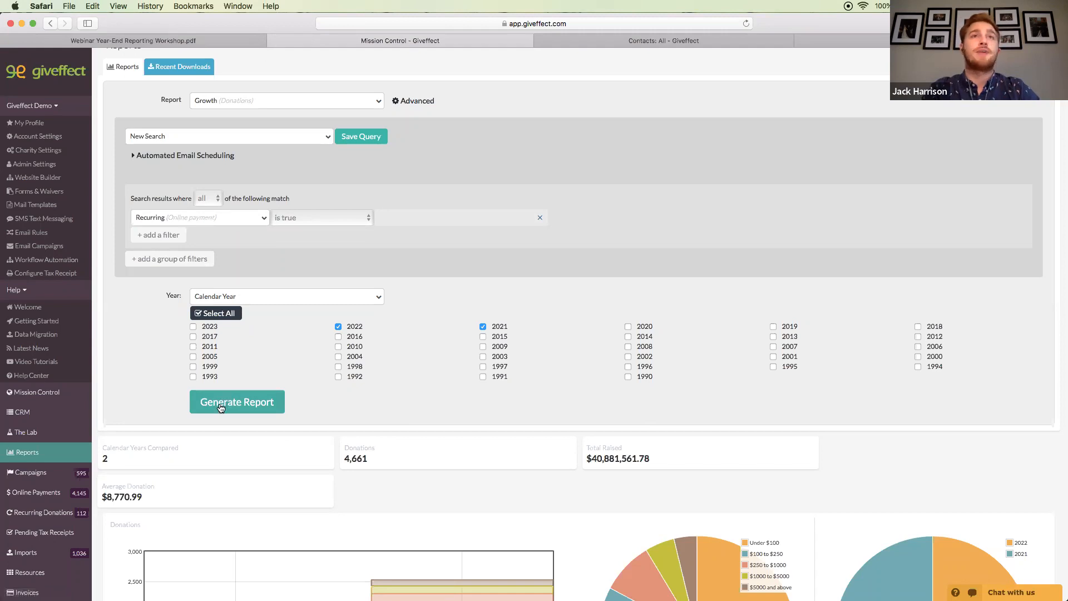
{"action": "scroll", "coordinate": [221, 408], "scroll_direction": "down", "scroll_amount": 3}
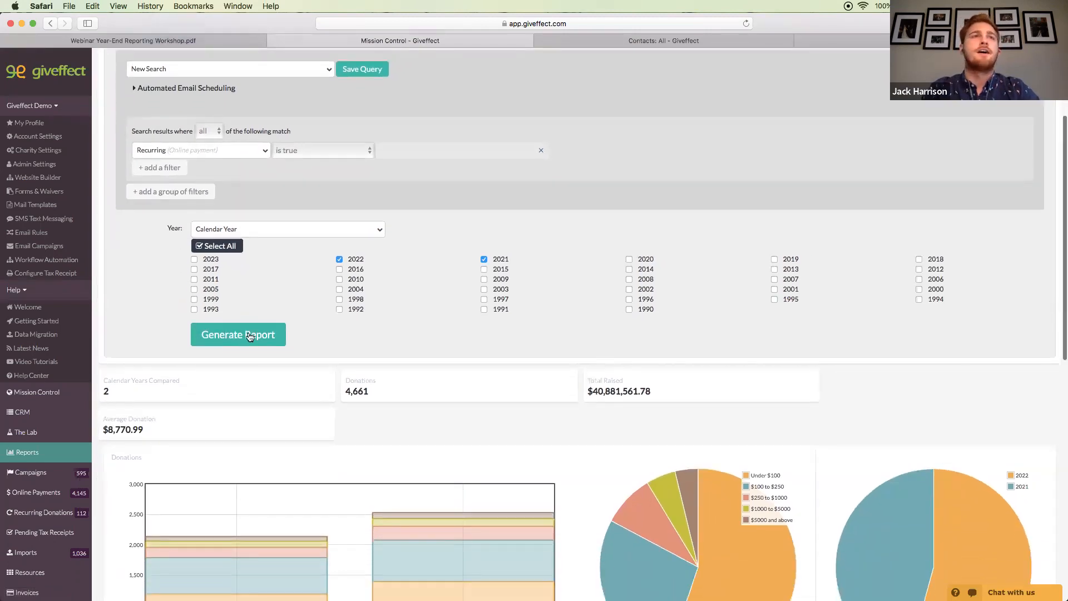
{"action": "left_click", "coordinate": [250, 336]}
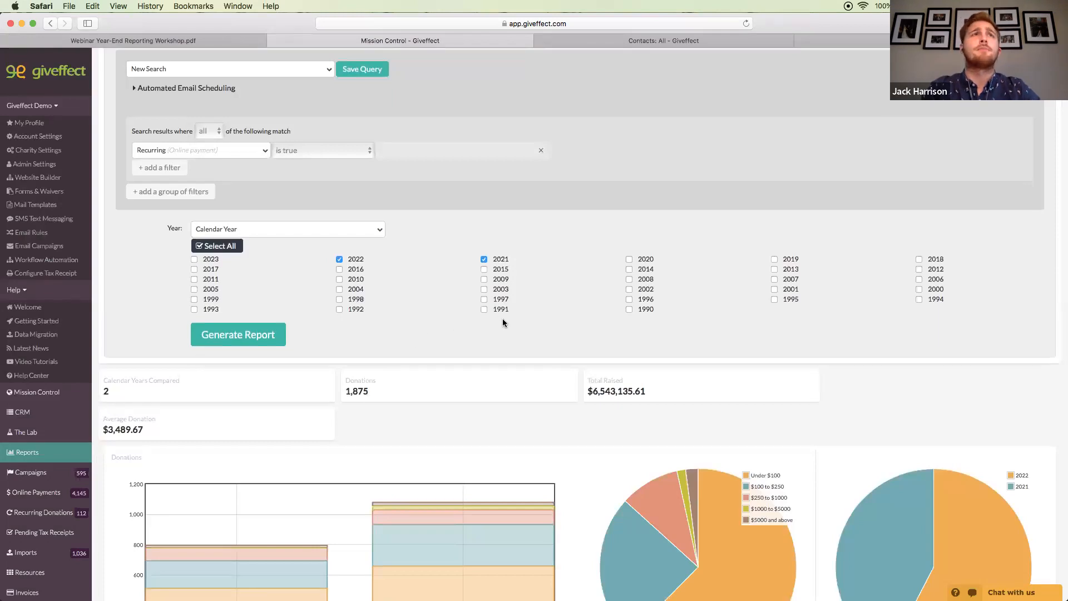
Review the recurring-only Growth report's charts and totals, and return to its filter settings
{"action": "scroll", "coordinate": [577, 371], "scroll_direction": "down", "scroll_amount": 10}
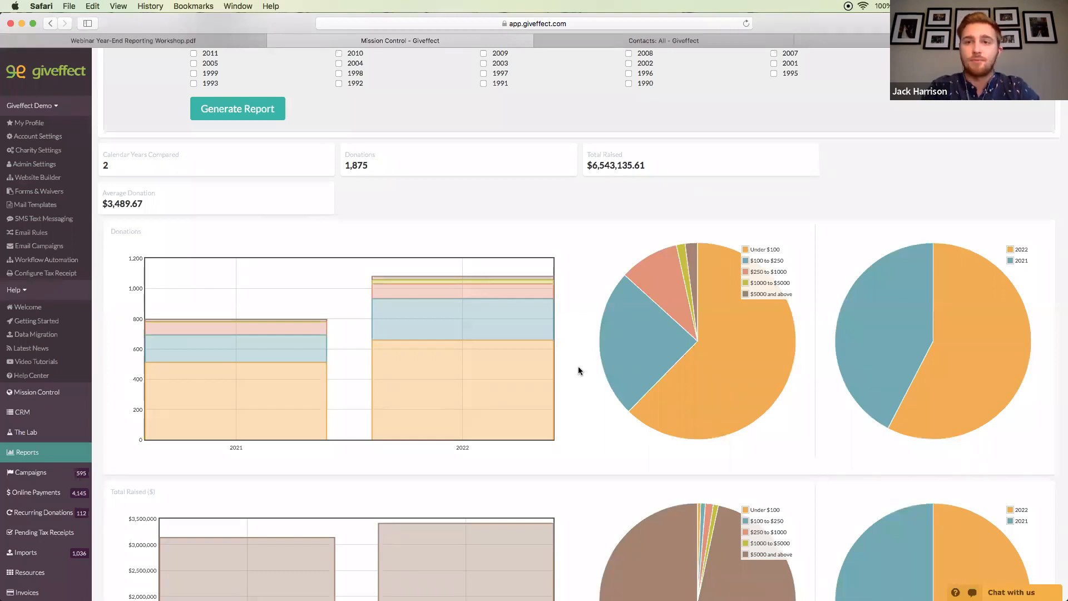
{"action": "scroll", "coordinate": [573, 365], "scroll_direction": "up", "scroll_amount": 5}
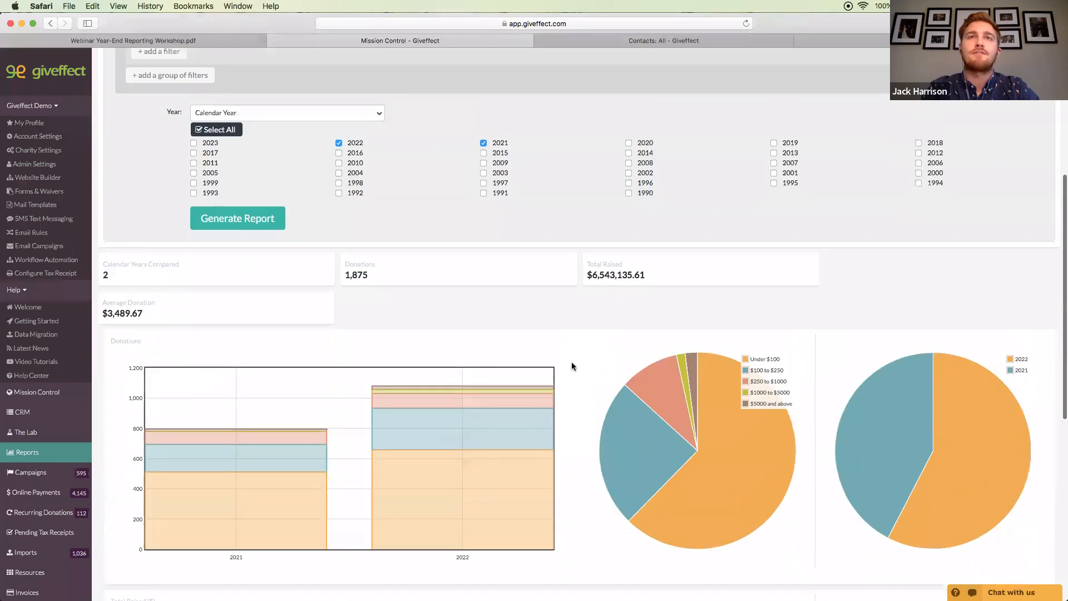
{"action": "scroll", "coordinate": [573, 368], "scroll_direction": "up", "scroll_amount": 2}
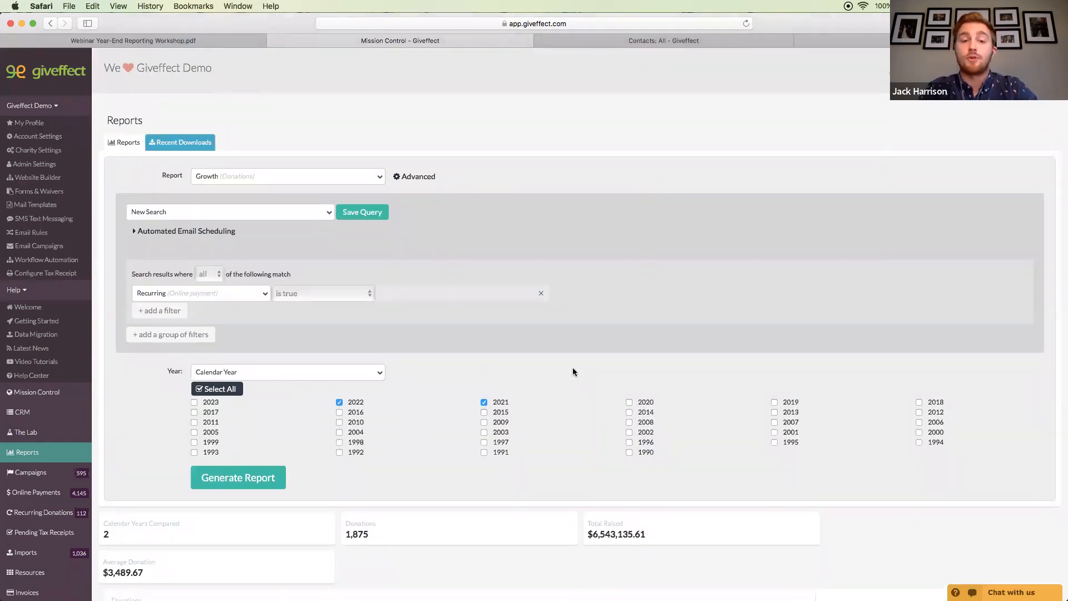
{"action": "scroll", "coordinate": [572, 372], "scroll_direction": "up", "scroll_amount": 1}
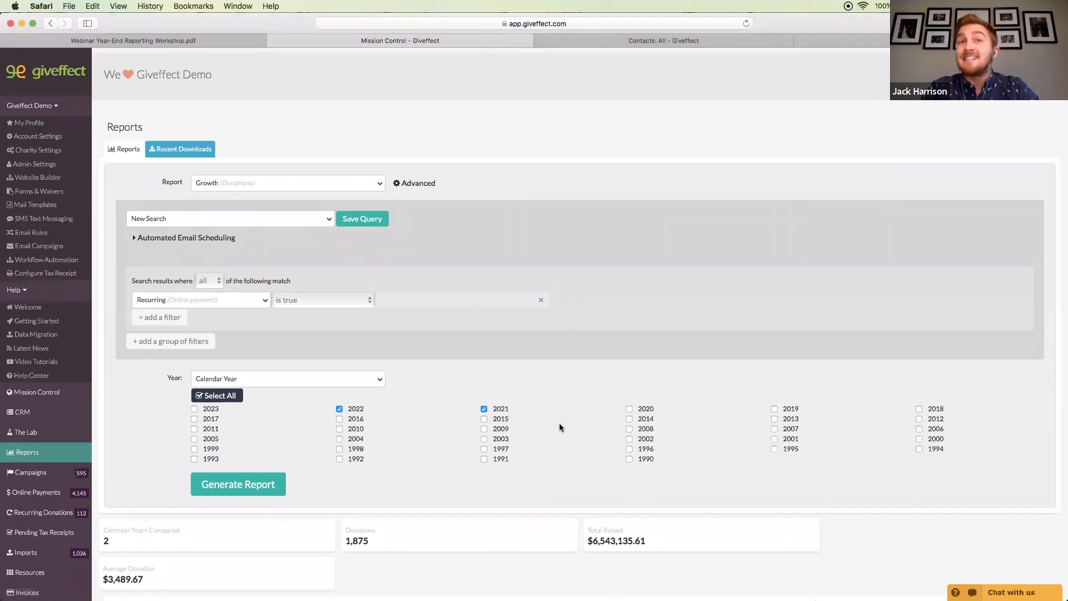
{"action": "scroll", "coordinate": [559, 424], "scroll_direction": "down", "scroll_amount": 2}
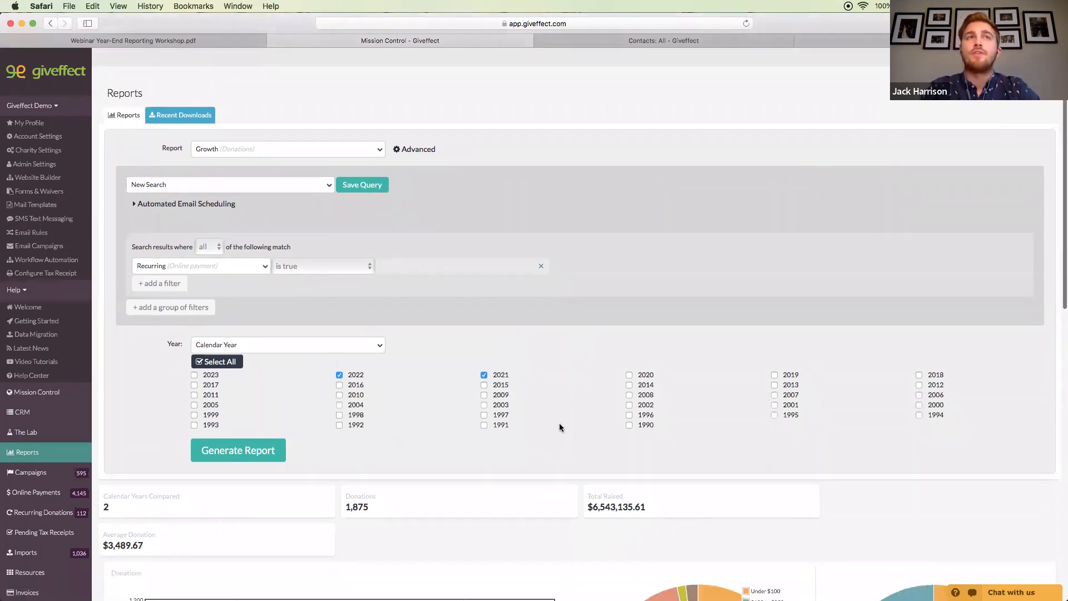
{"action": "scroll", "coordinate": [559, 427], "scroll_direction": "down", "scroll_amount": 1}
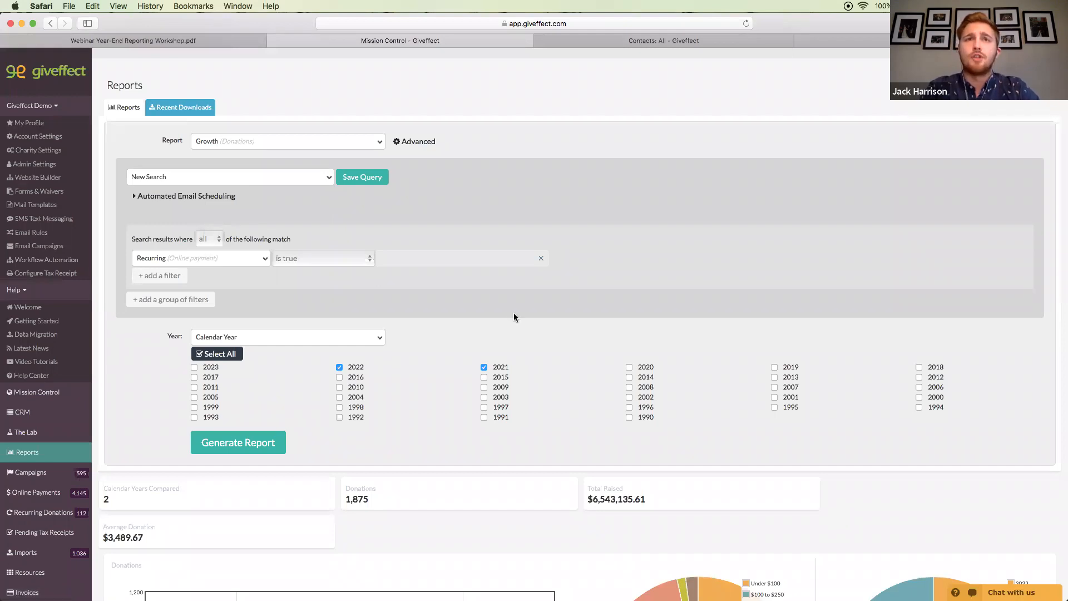
{"action": "scroll", "coordinate": [537, 418], "scroll_direction": "up", "scroll_amount": 1}
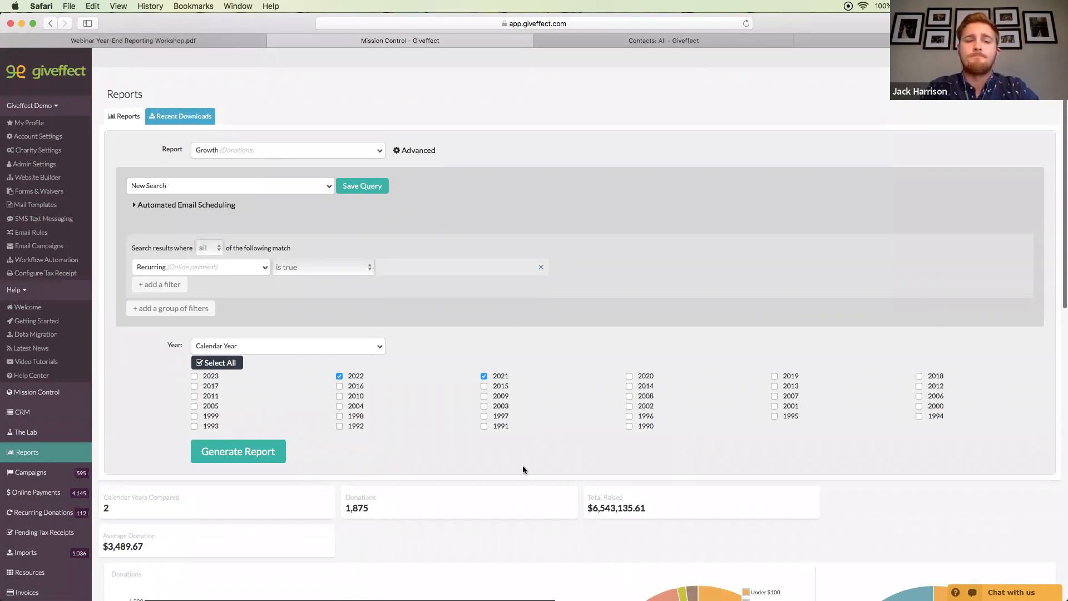
{"action": "scroll", "coordinate": [523, 467], "scroll_direction": "down", "scroll_amount": 1}
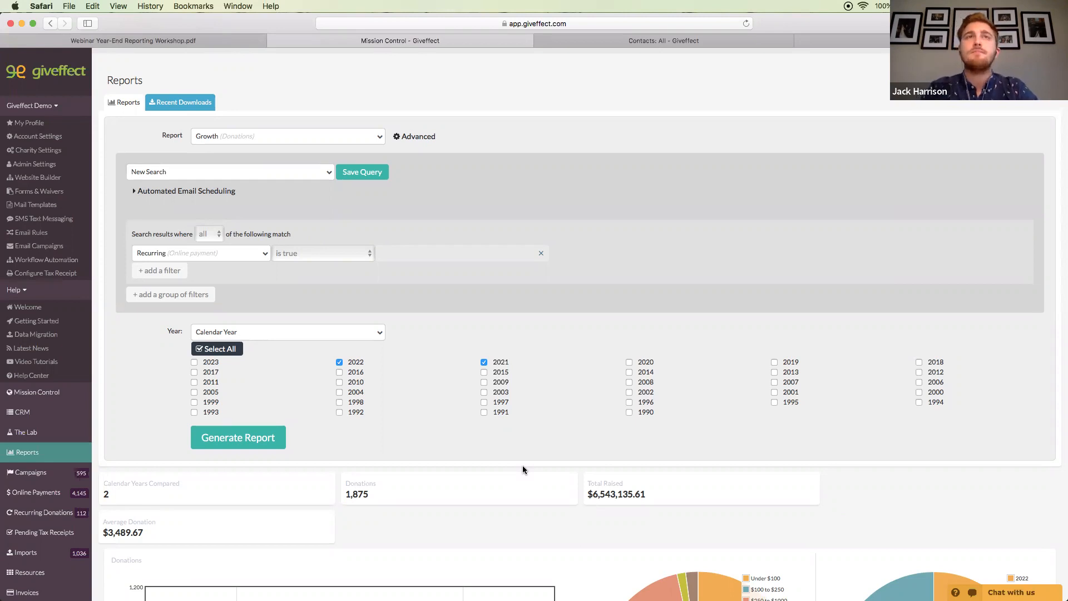
{"action": "scroll", "coordinate": [523, 465], "scroll_direction": "up", "scroll_amount": 2}
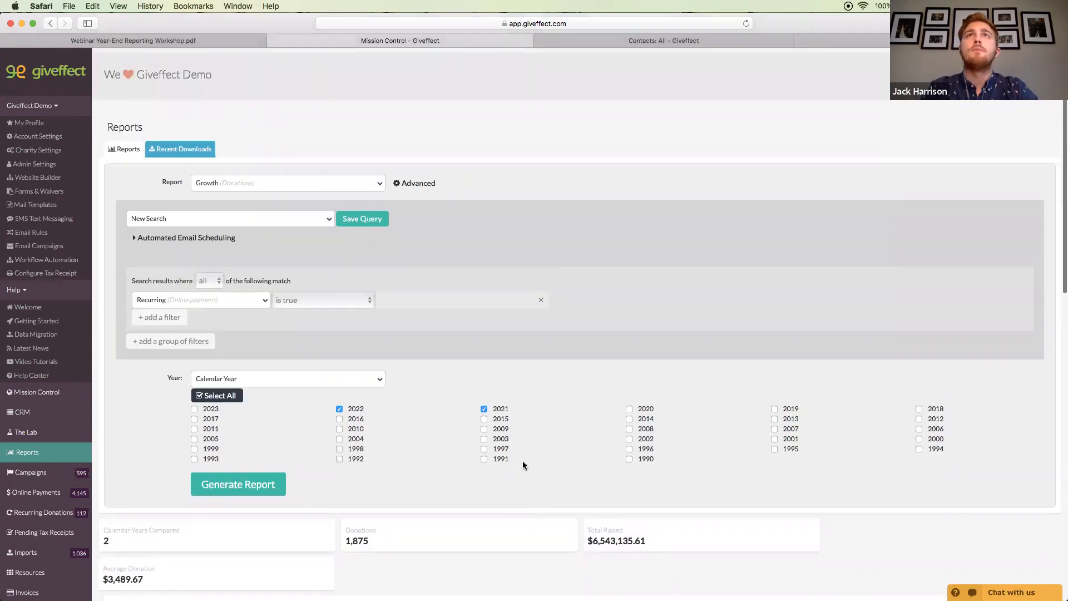
Open the workshop PDF and read its Year-End Reporting for your Board slide
{"action": "left_click", "coordinate": [150, 42]}
{"action": "scroll", "coordinate": [170, 410], "scroll_direction": "up", "scroll_amount": 1}
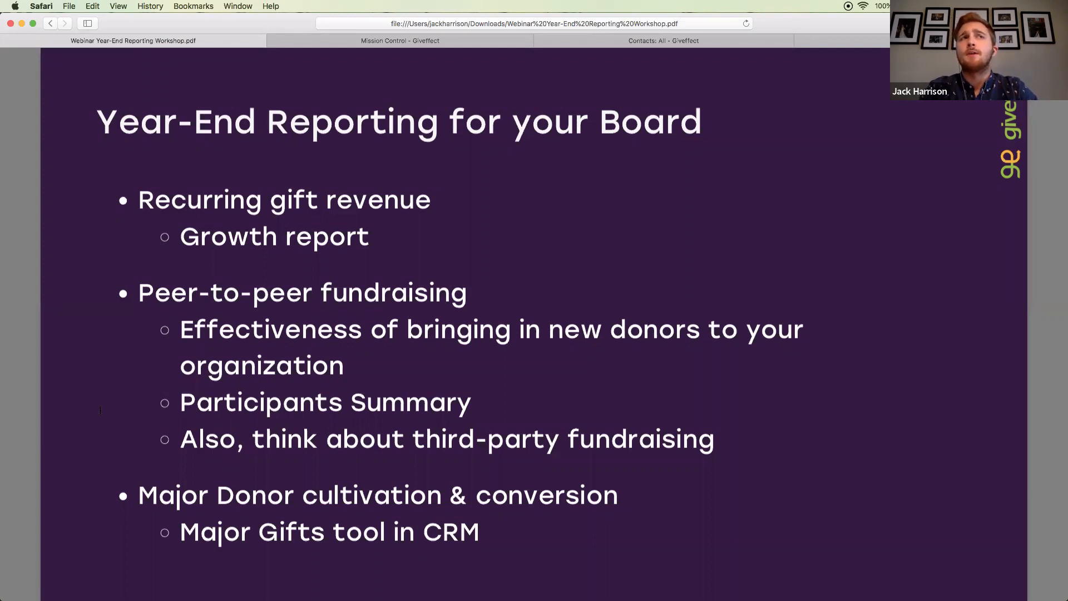
{"action": "scroll", "coordinate": [100, 410], "scroll_direction": "down", "scroll_amount": 1}
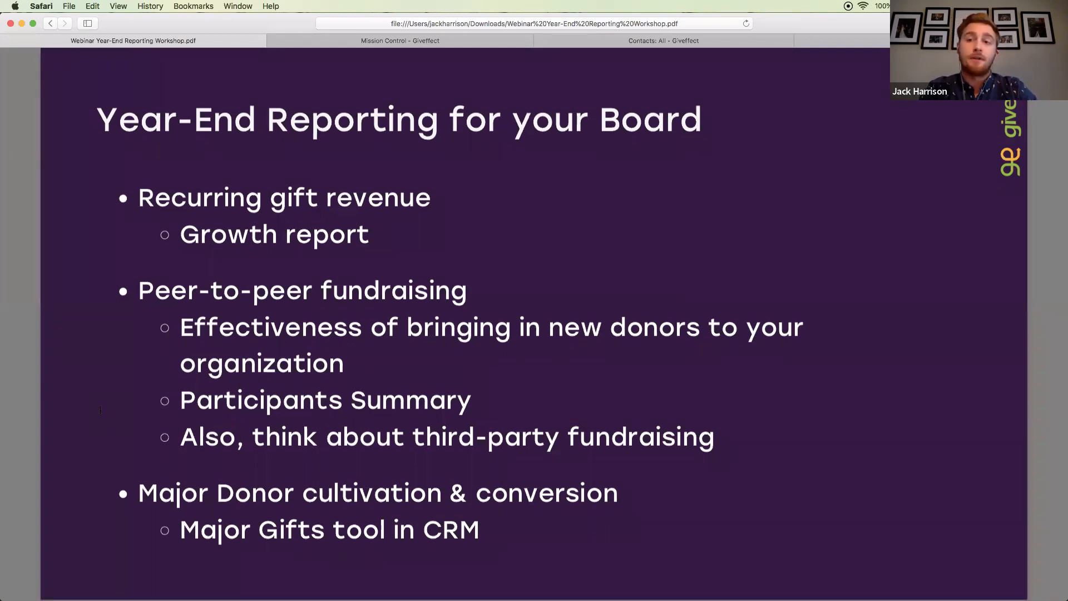
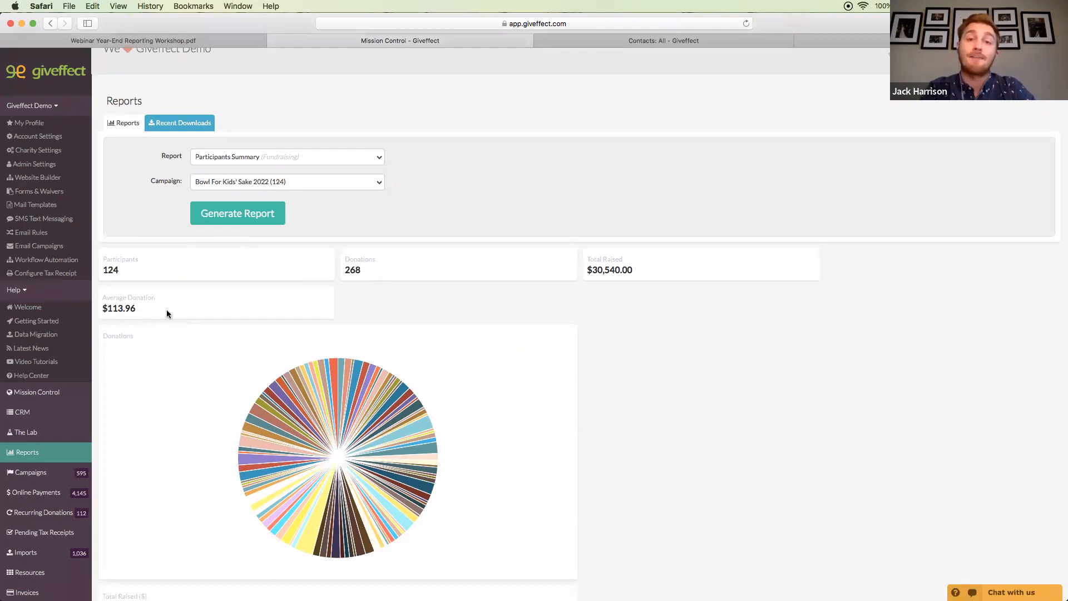
Review the charts and participant table in the Participants Summary report for the Bowl For Kids' Sake 2022 campaign
{"action": "scroll", "coordinate": [602, 457], "scroll_direction": "down", "scroll_amount": 6}
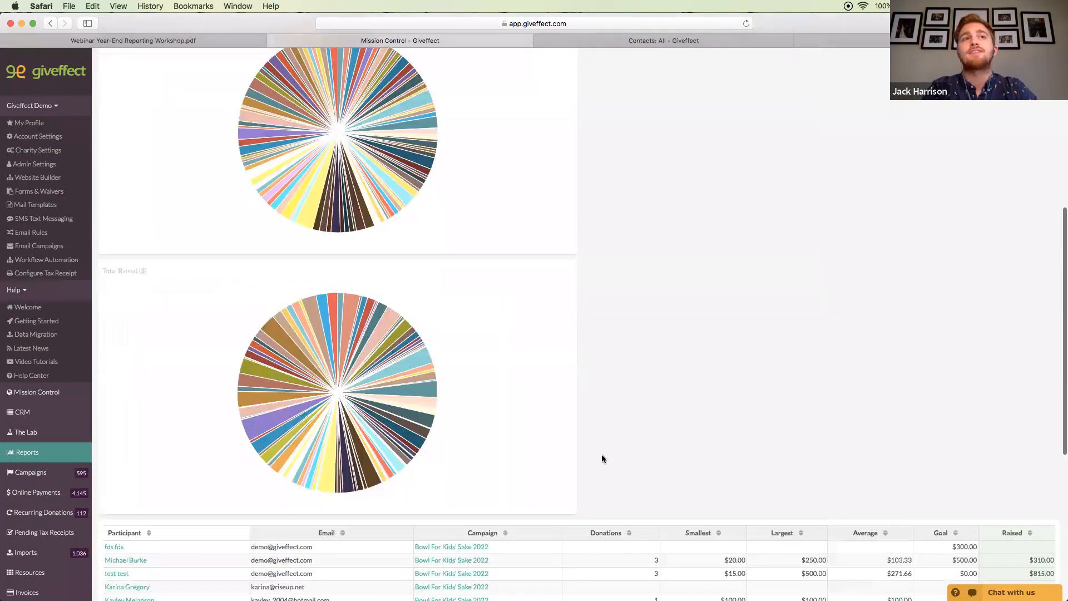
{"action": "scroll", "coordinate": [602, 454], "scroll_direction": "down", "scroll_amount": 6}
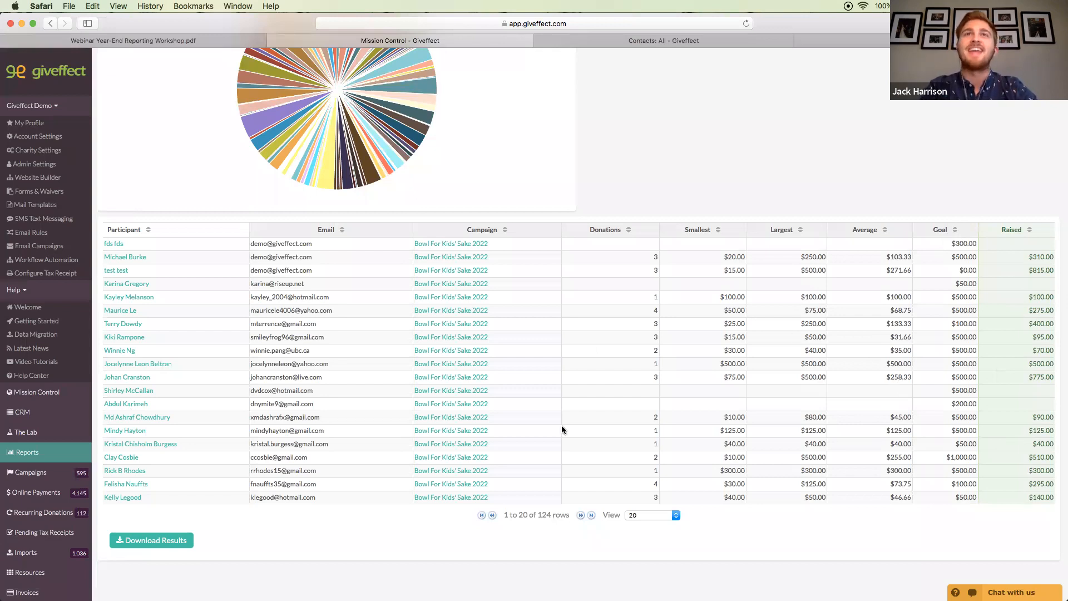
{"action": "scroll", "coordinate": [562, 426], "scroll_direction": "up", "scroll_amount": 1}
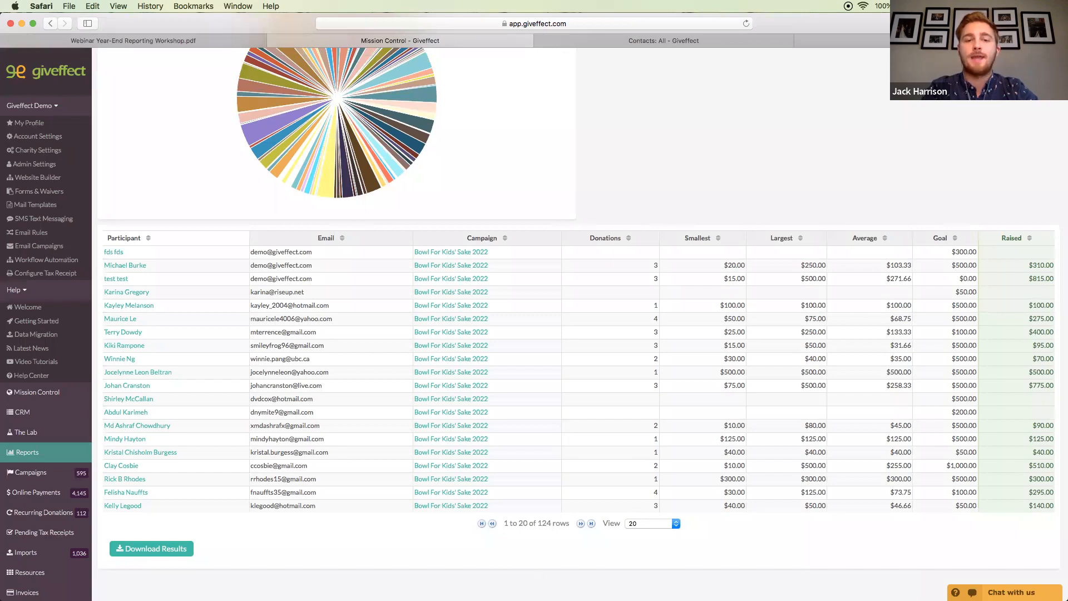
{"action": "scroll", "coordinate": [583, 303], "scroll_direction": "up", "scroll_amount": 3}
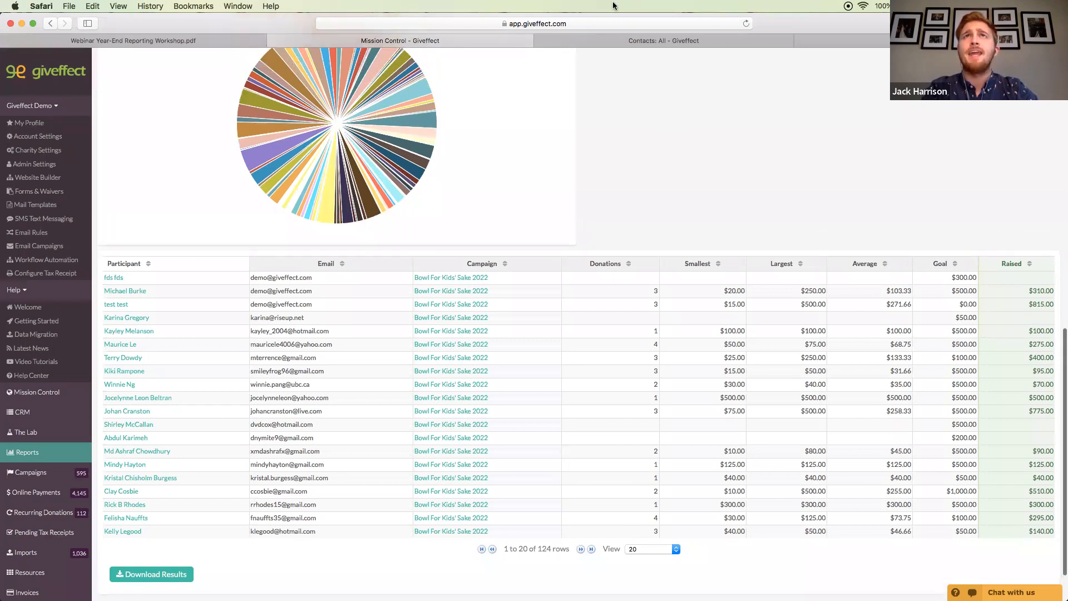
{"action": "left_click", "coordinate": [633, 43]}
{"action": "left_click", "coordinate": [475, 39]}
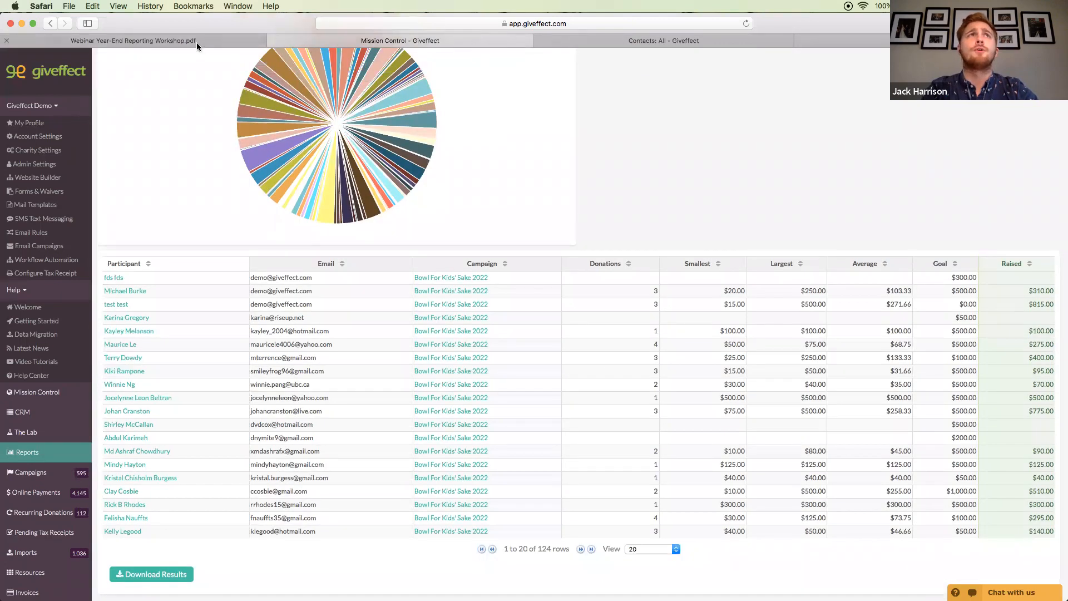
Return to the workshop PDF and highlight the slide's peer-to-peer points, including the one on third-party fundraising
{"action": "left_click", "coordinate": [196, 42]}
{"action": "left_click_drag", "start_coordinate": [724, 435], "coordinate": [184, 435]}
{"action": "left_click", "coordinate": [183, 435]}
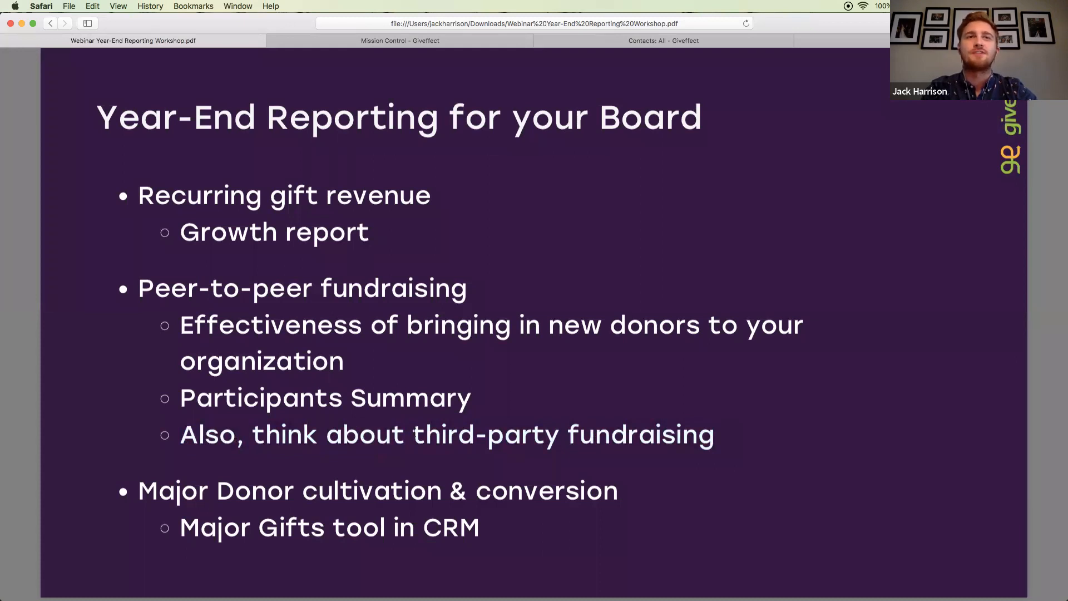
{"action": "left_click_drag", "start_coordinate": [716, 436], "coordinate": [289, 435]}
{"action": "left_click", "coordinate": [290, 435]}
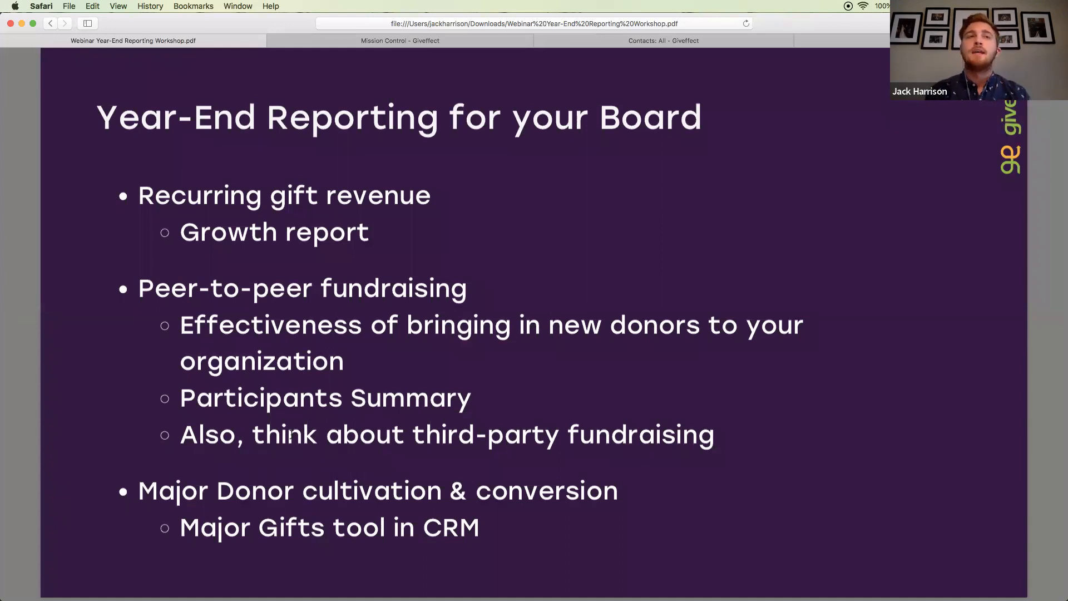
{"action": "left_click_drag", "start_coordinate": [341, 403], "coordinate": [181, 401]}
{"action": "left_click", "coordinate": [322, 424]}
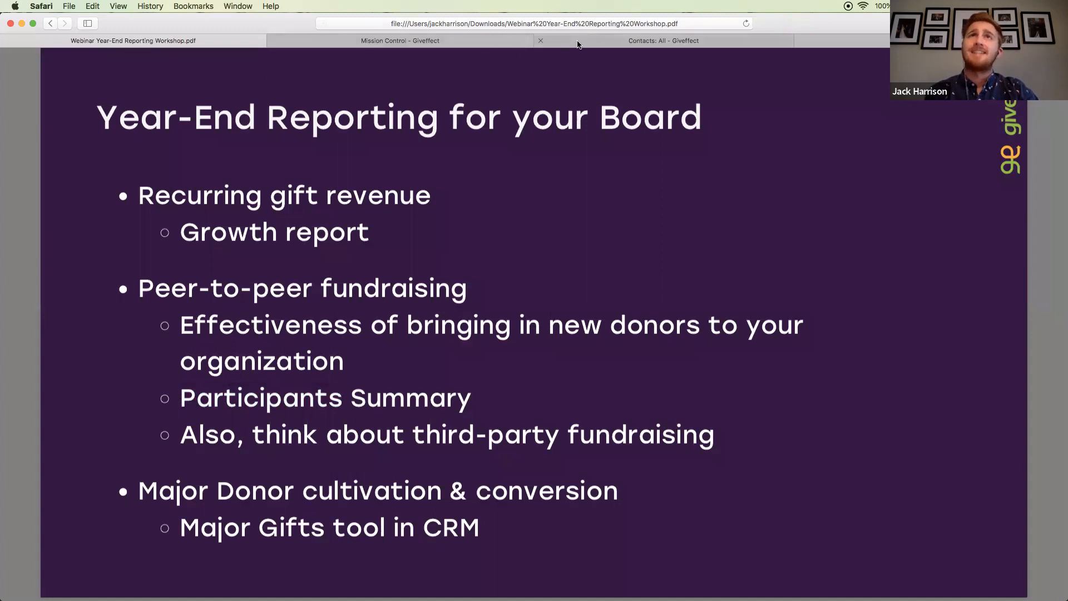
Go back to the Participants Summary report and examine each participant's donations, goal and amount raised
{"action": "left_click", "coordinate": [480, 40]}
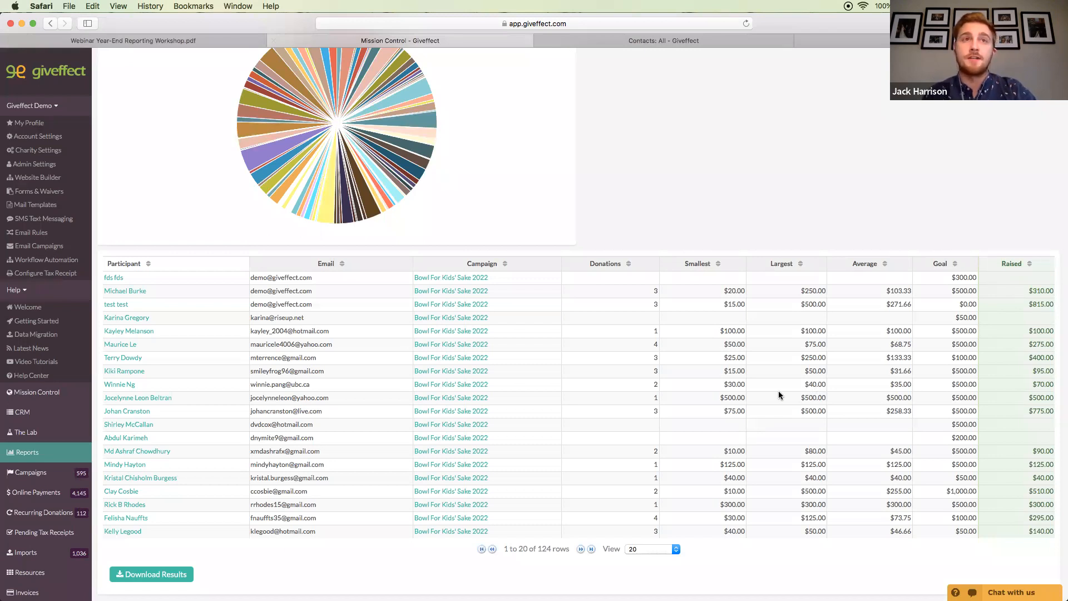
{"action": "scroll", "coordinate": [779, 395], "scroll_direction": "down", "scroll_amount": 1}
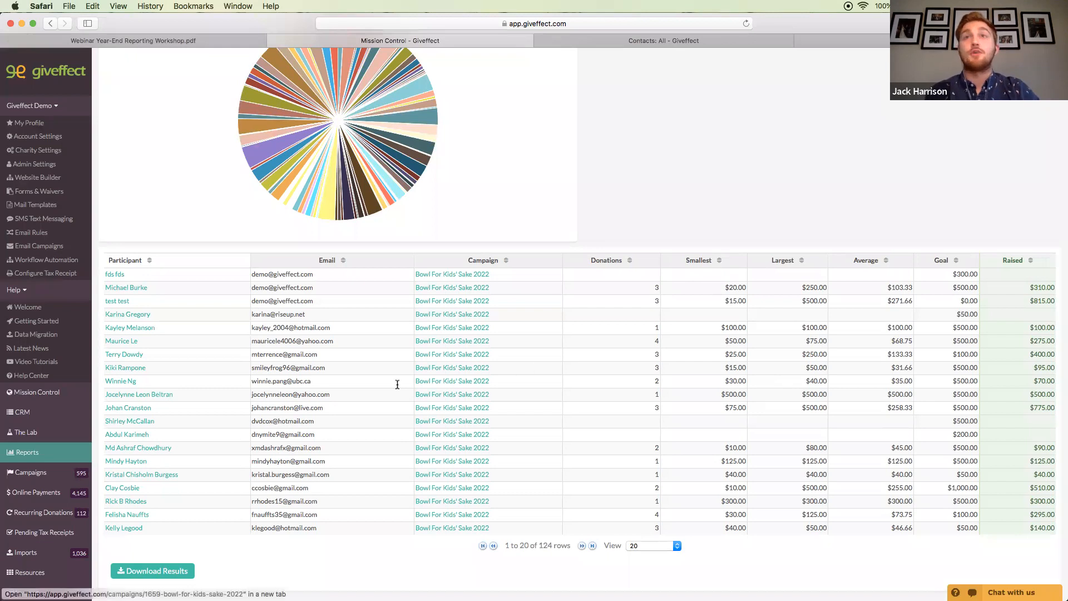
{"action": "scroll", "coordinate": [537, 416], "scroll_direction": "down", "scroll_amount": 2}
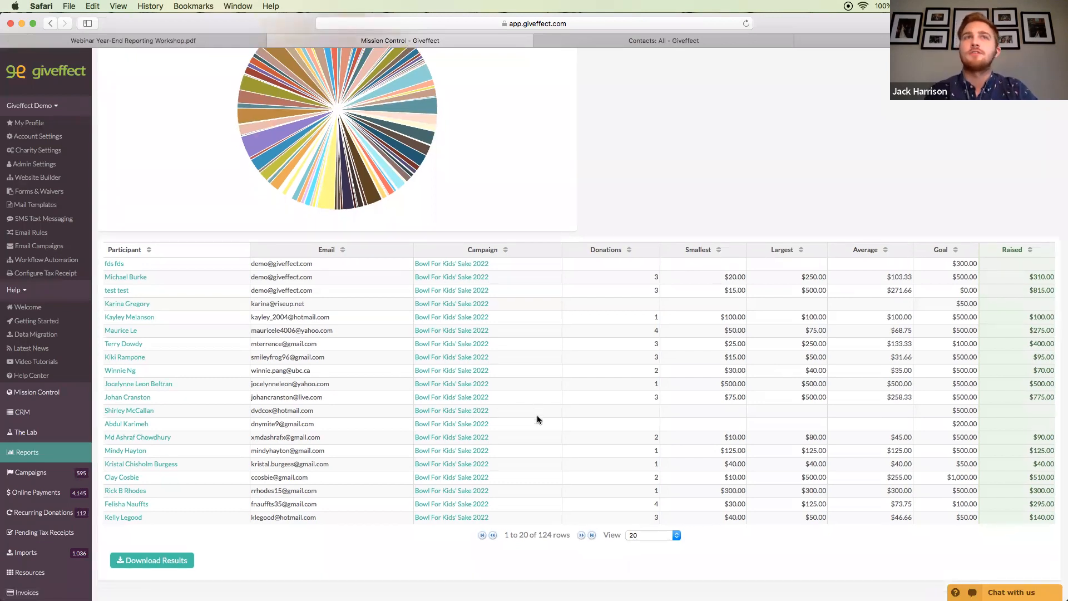
{"action": "scroll", "coordinate": [538, 419], "scroll_direction": "up", "scroll_amount": 1}
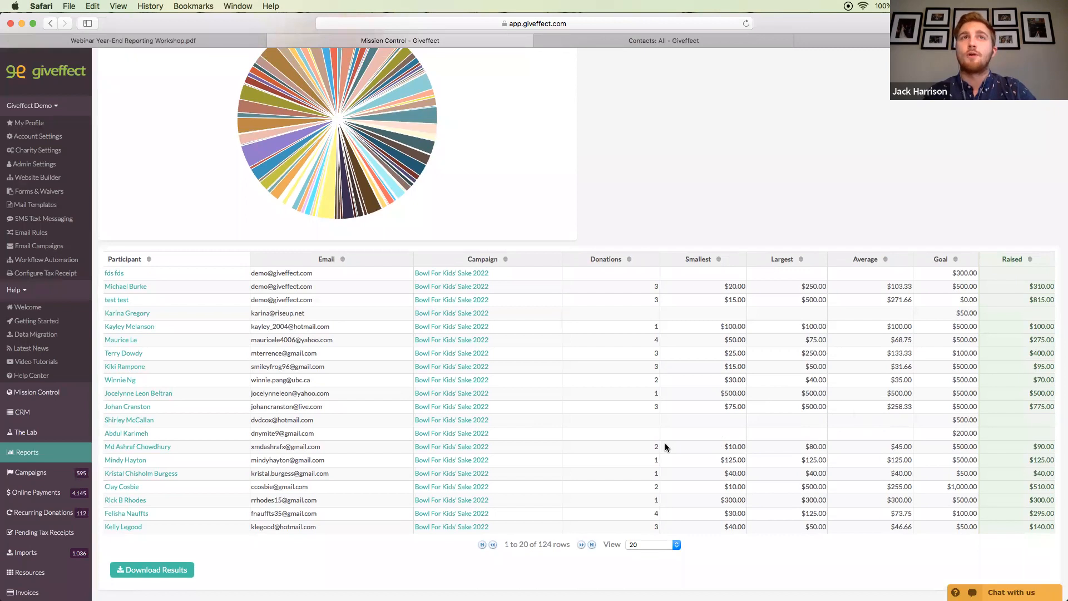
{"action": "scroll", "coordinate": [603, 365], "scroll_direction": "up", "scroll_amount": 1}
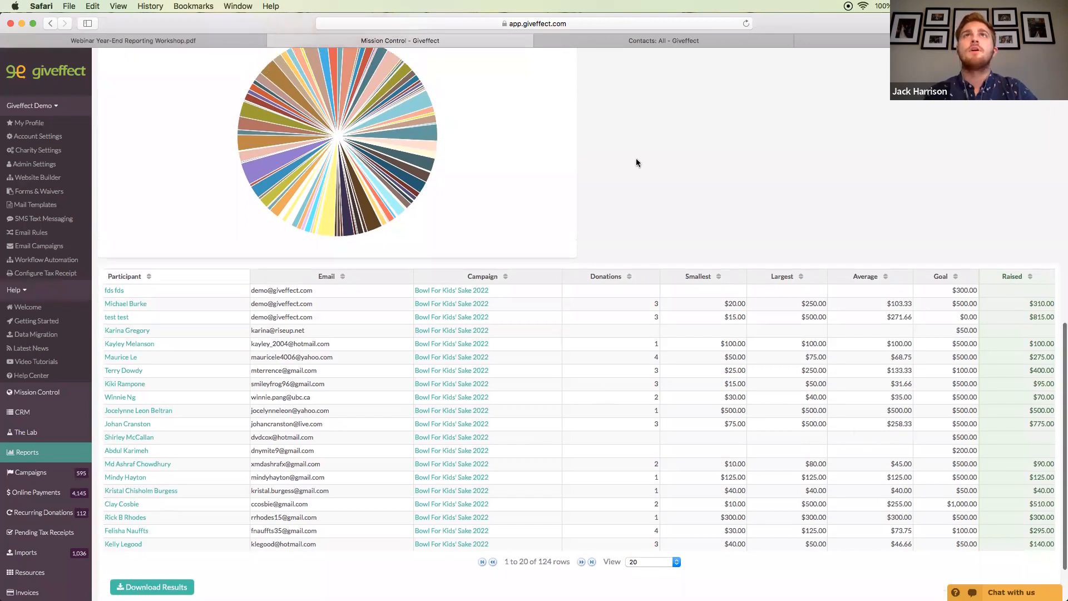
{"action": "left_click", "coordinate": [642, 40]}
{"action": "left_click", "coordinate": [469, 41]}
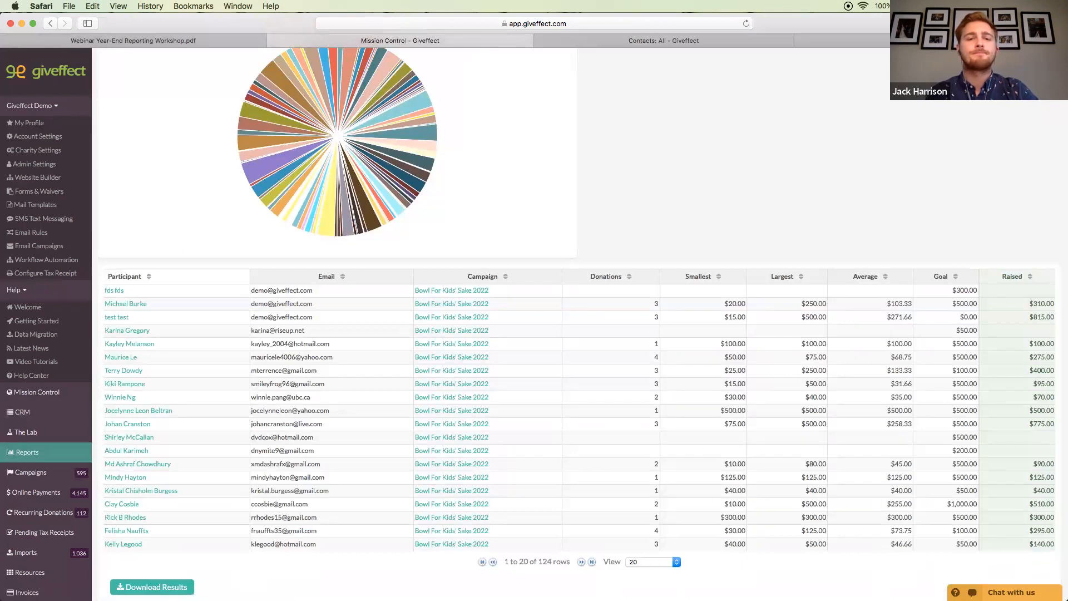
Open a new opportunity form among the CRM's Major Gifts, look through its Stage options, and cancel the form
{"action": "left_click", "coordinate": [175, 36]}
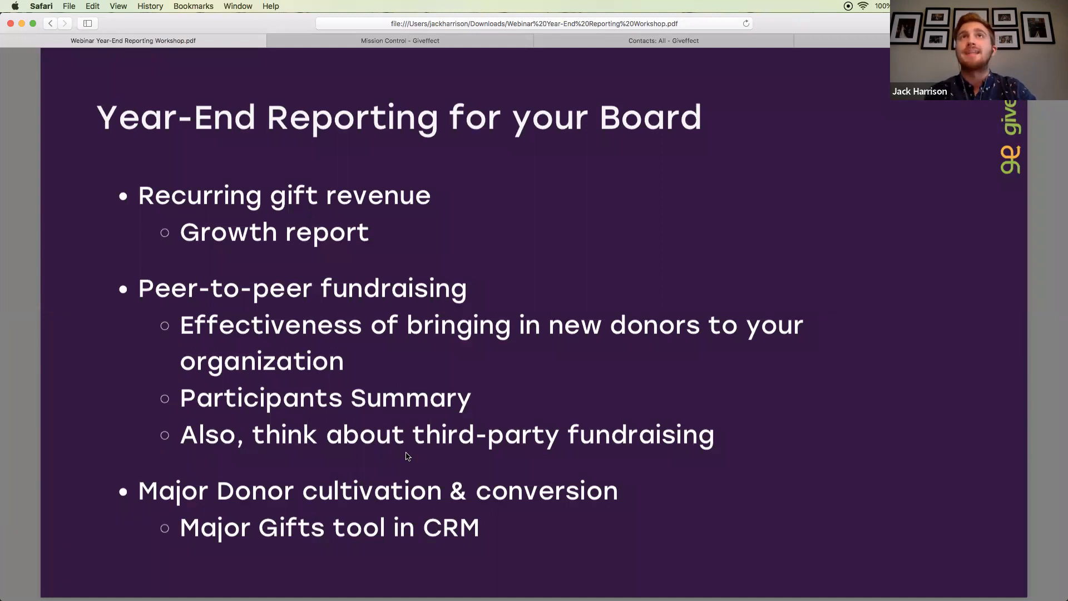
{"action": "left_click", "coordinate": [615, 40]}
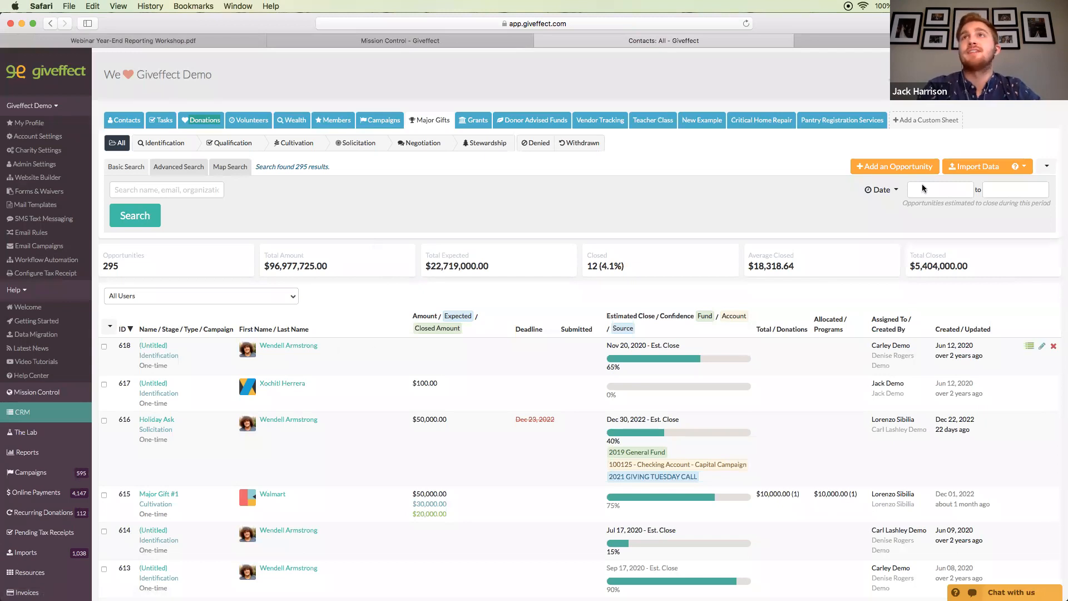
{"action": "left_click", "coordinate": [897, 165]}
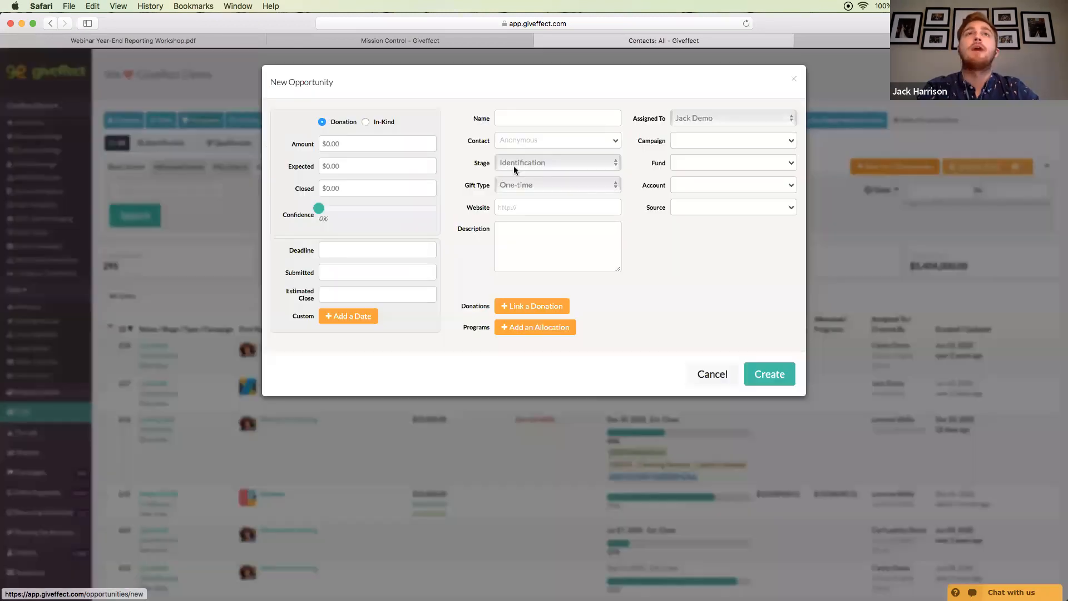
{"action": "left_click", "coordinate": [520, 164]}
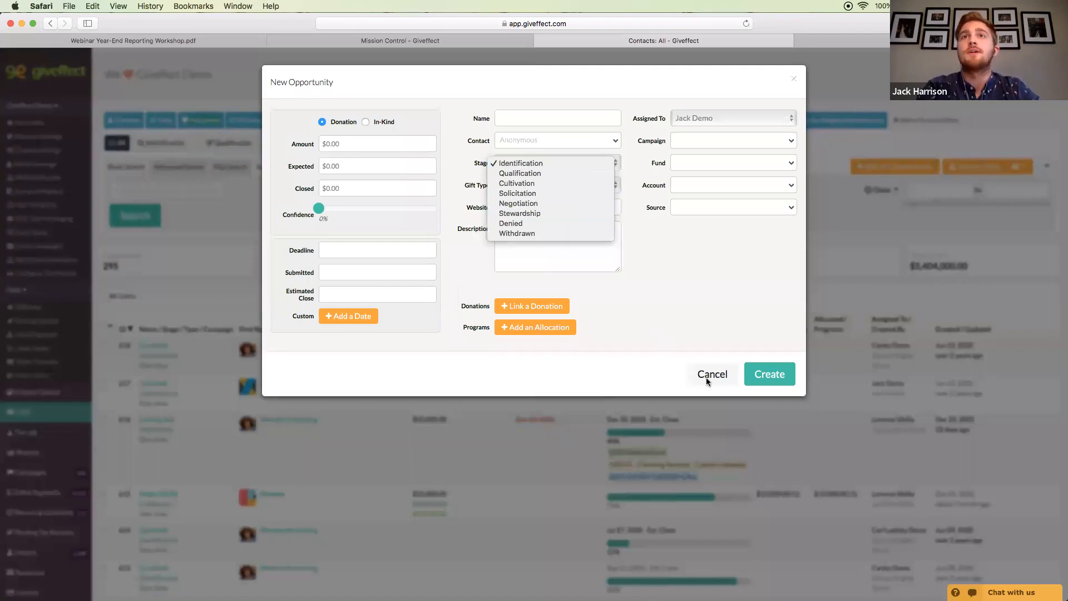
{"action": "left_click", "coordinate": [720, 376]}
{"action": "left_click", "coordinate": [722, 377]}
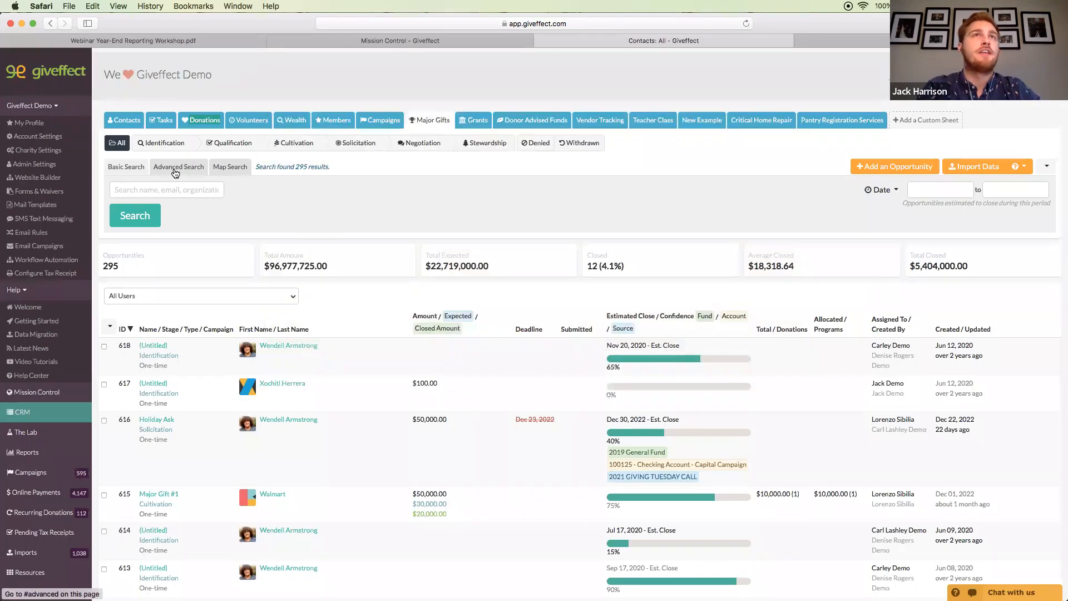
View the major gift opportunities in the Stewardship and Denied stages, and look through the user filter's choices
{"action": "left_click", "coordinate": [475, 148]}
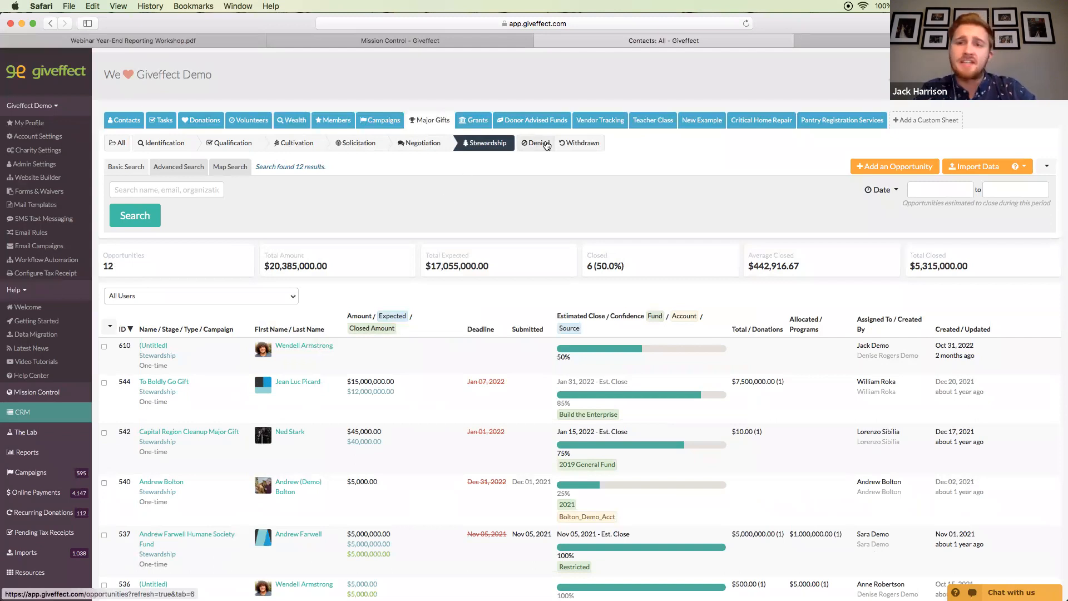
{"action": "left_click", "coordinate": [544, 145]}
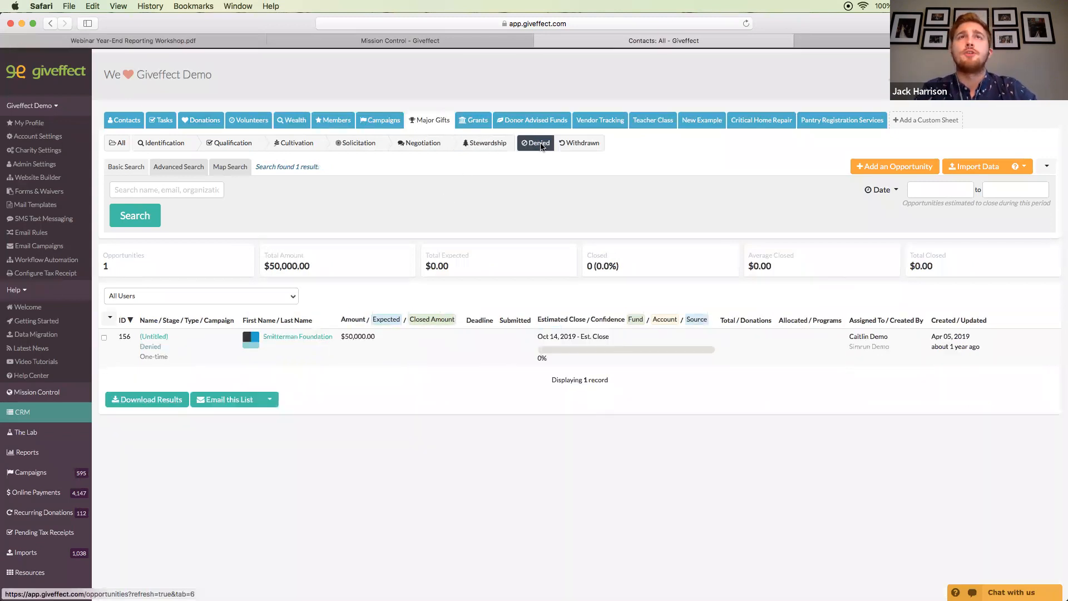
{"action": "left_click", "coordinate": [188, 299]}
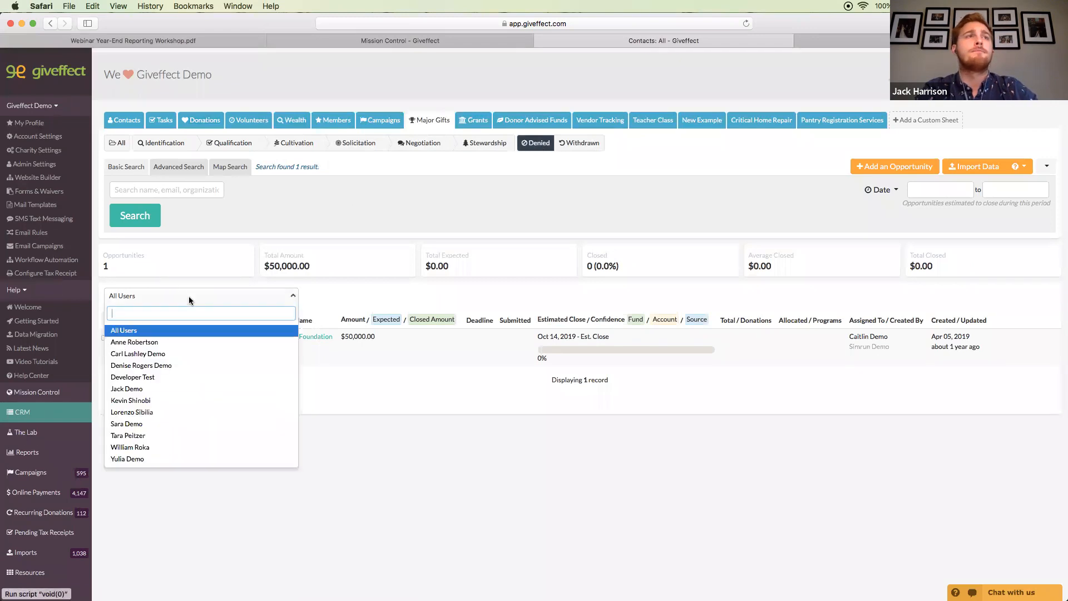
{"action": "left_click", "coordinate": [315, 211]}
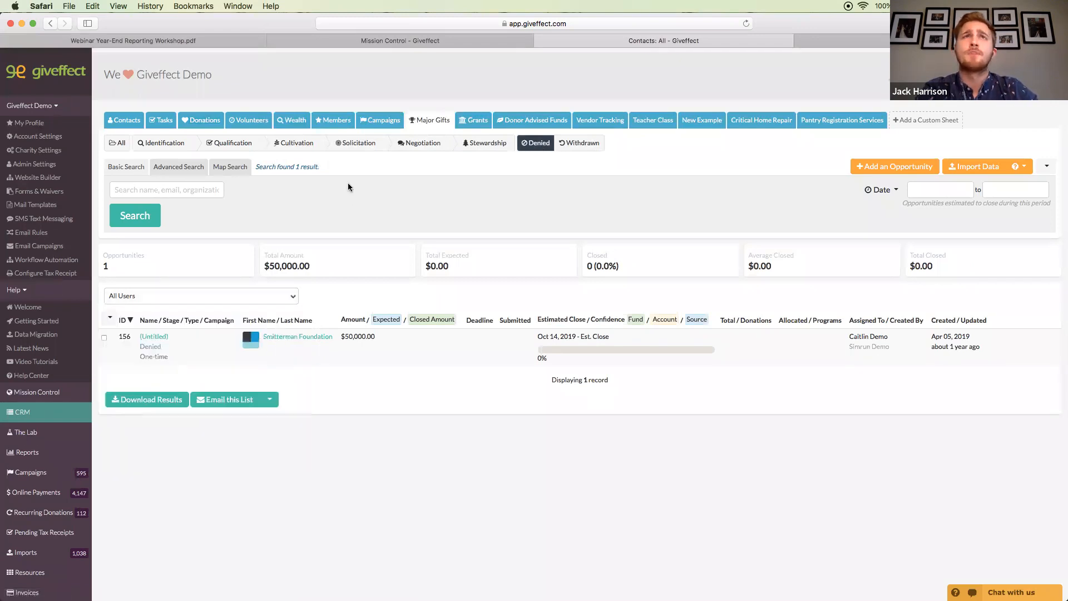
Show the major gift opportunities in the Solicitation stage and check which users they can be filtered by
{"action": "left_click", "coordinate": [372, 144]}
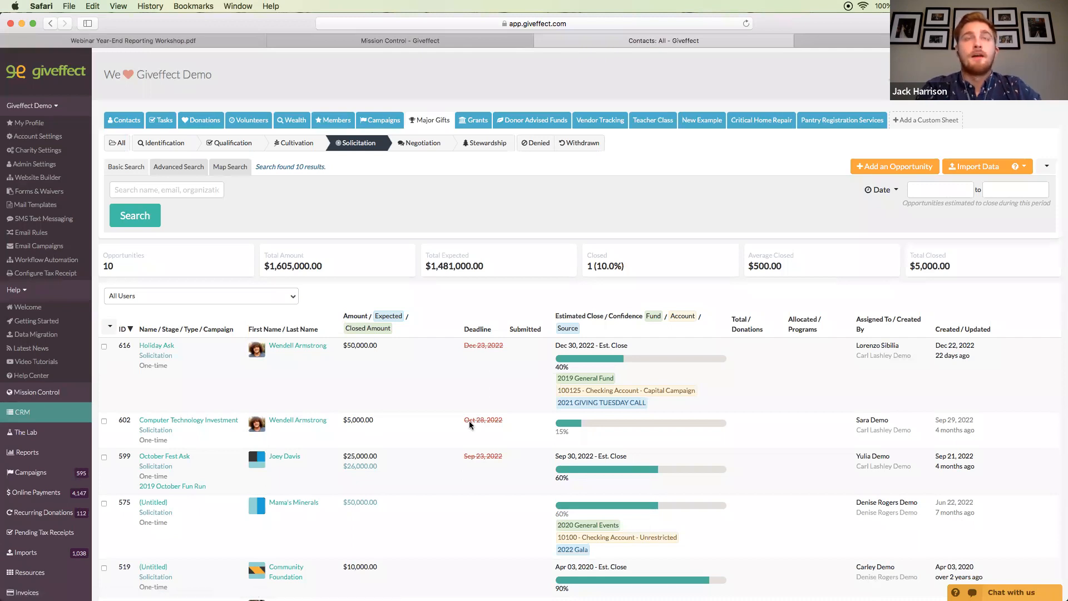
{"action": "scroll", "coordinate": [465, 217], "scroll_direction": "up", "scroll_amount": 1}
{"action": "scroll", "coordinate": [389, 230], "scroll_direction": "down", "scroll_amount": 1}
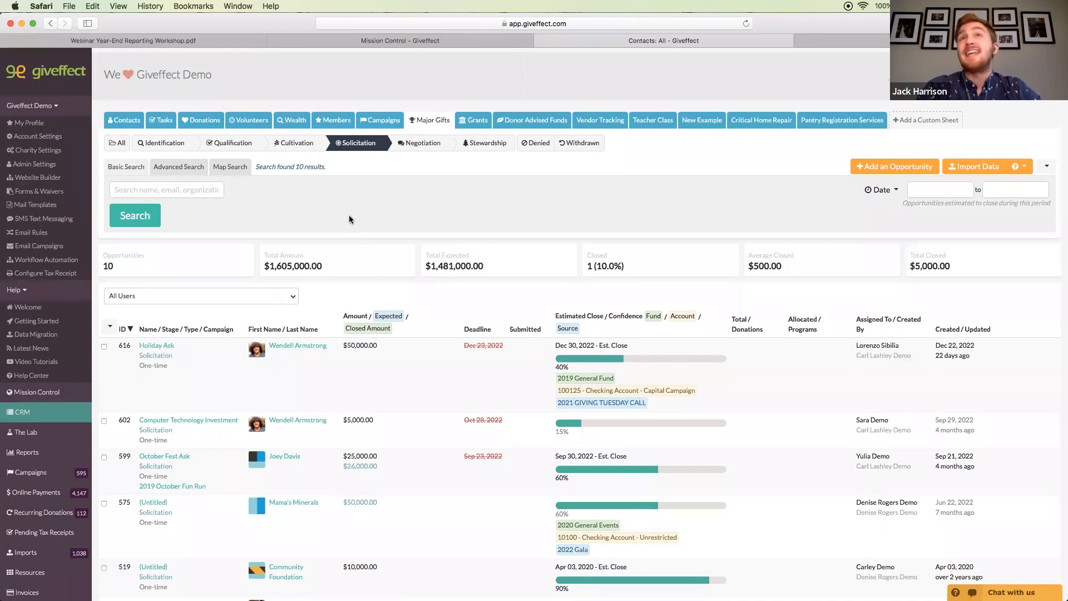
{"action": "left_click", "coordinate": [196, 297]}
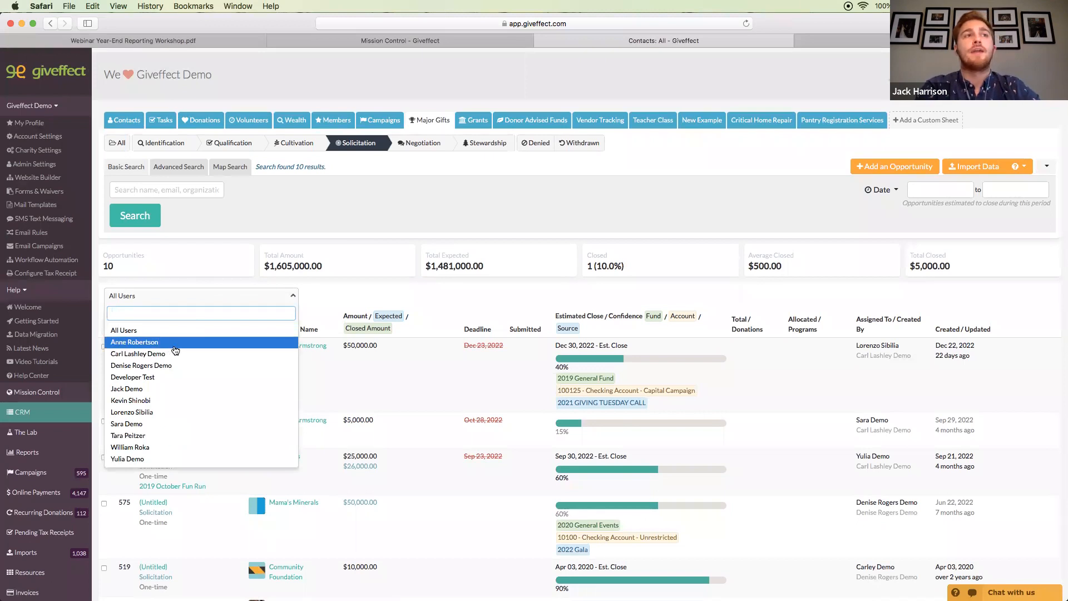
{"action": "left_click", "coordinate": [415, 223]}
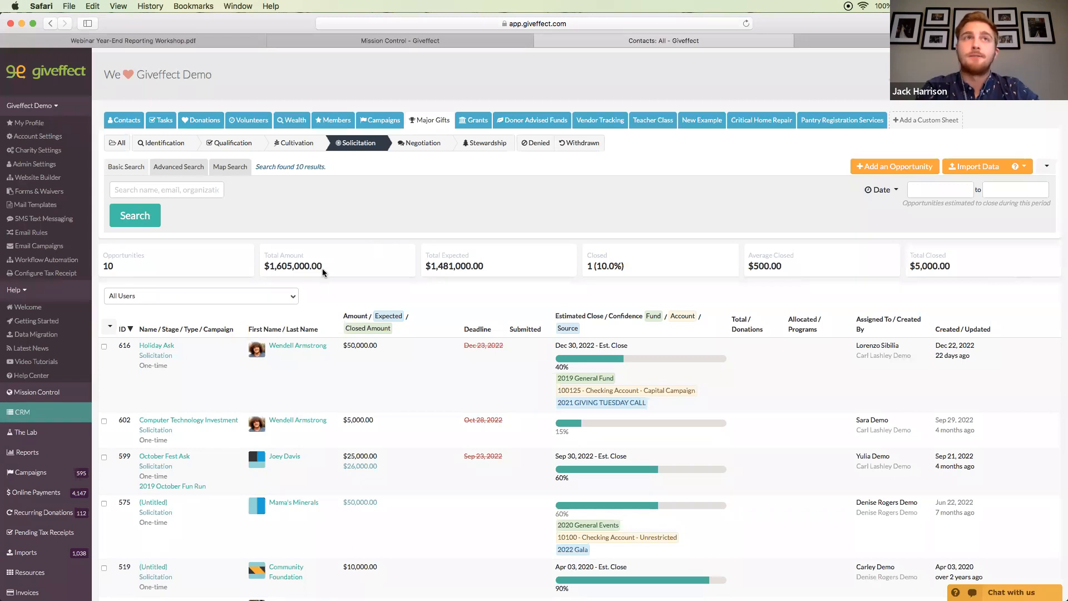
{"action": "scroll", "coordinate": [323, 272], "scroll_direction": "down", "scroll_amount": 2}
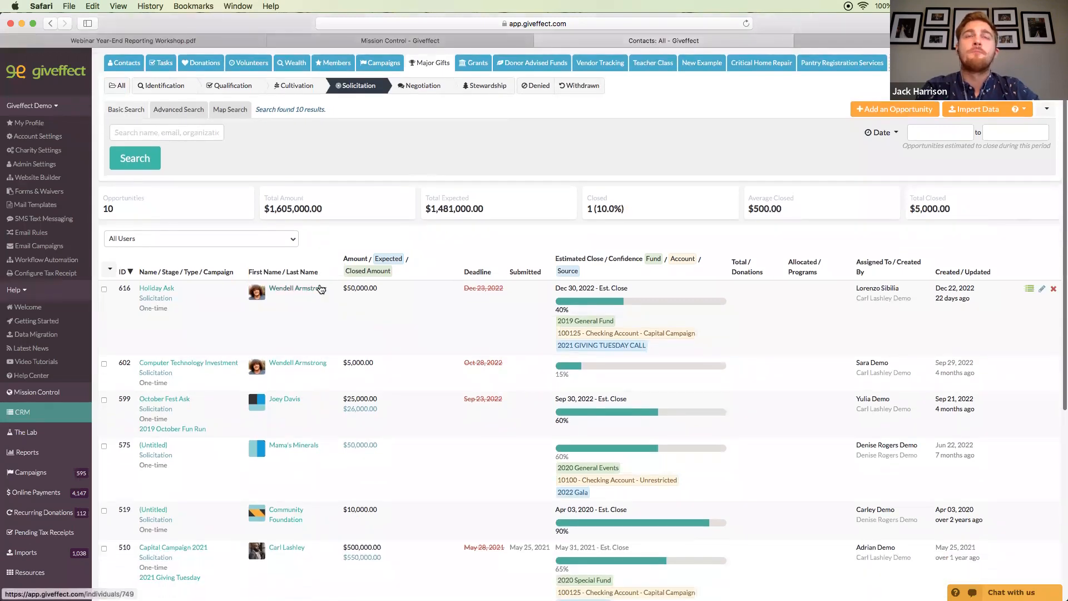
{"action": "scroll", "coordinate": [320, 288], "scroll_direction": "up", "scroll_amount": 2}
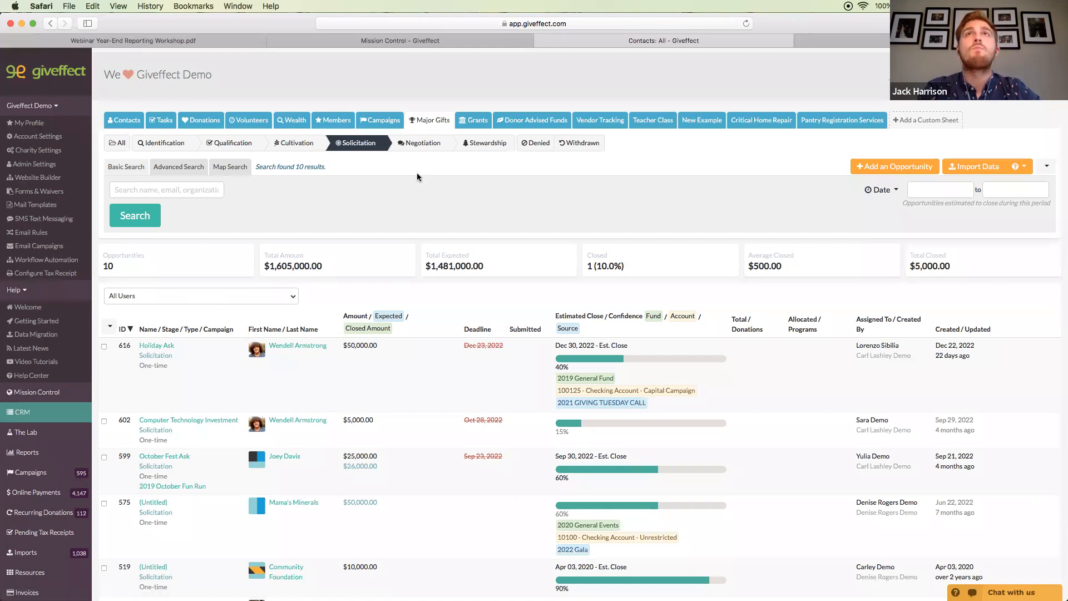
Switch to the Webinar Year-End Reporting Workshop PDF and read the slide on customizing giving statements
{"action": "left_click", "coordinate": [176, 40]}
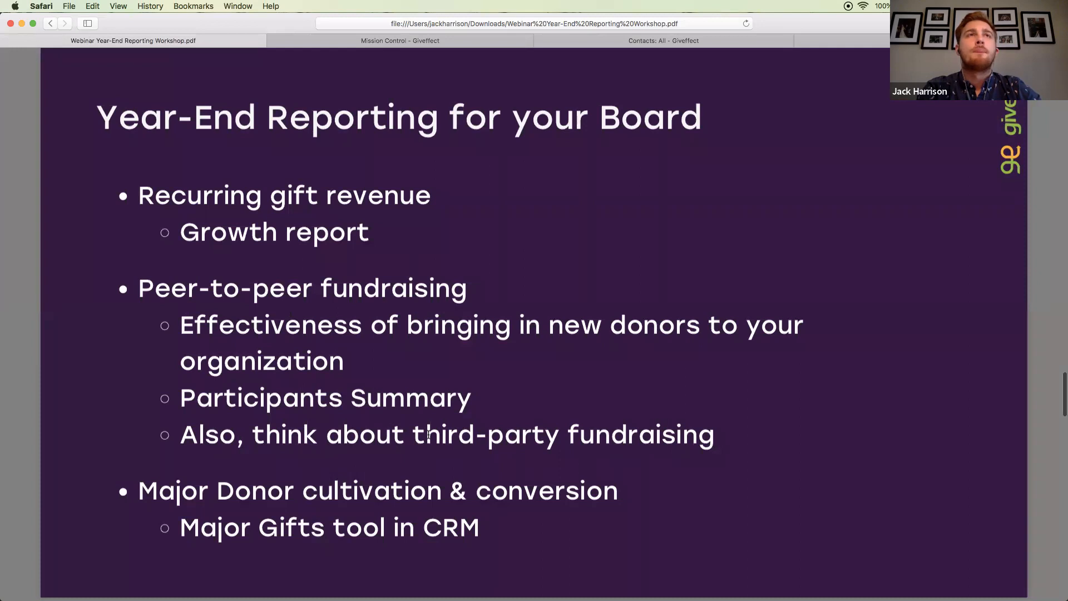
{"action": "scroll", "coordinate": [428, 435], "scroll_direction": "down", "scroll_amount": 1}
{"action": "scroll", "coordinate": [428, 435], "scroll_direction": "down", "scroll_amount": 4}
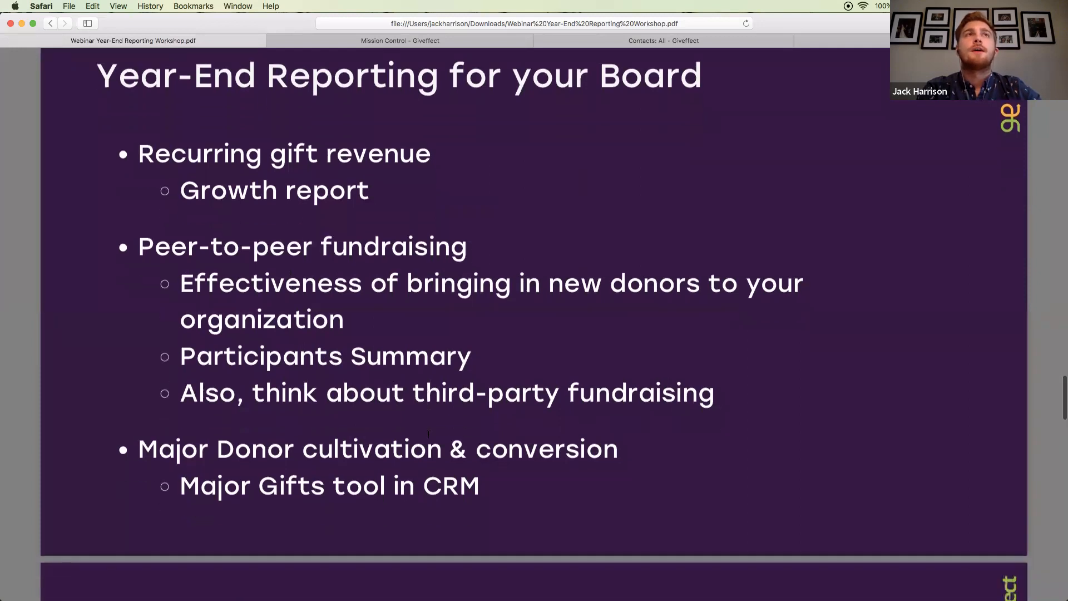
{"action": "scroll", "coordinate": [428, 435], "scroll_direction": "down", "scroll_amount": 15}
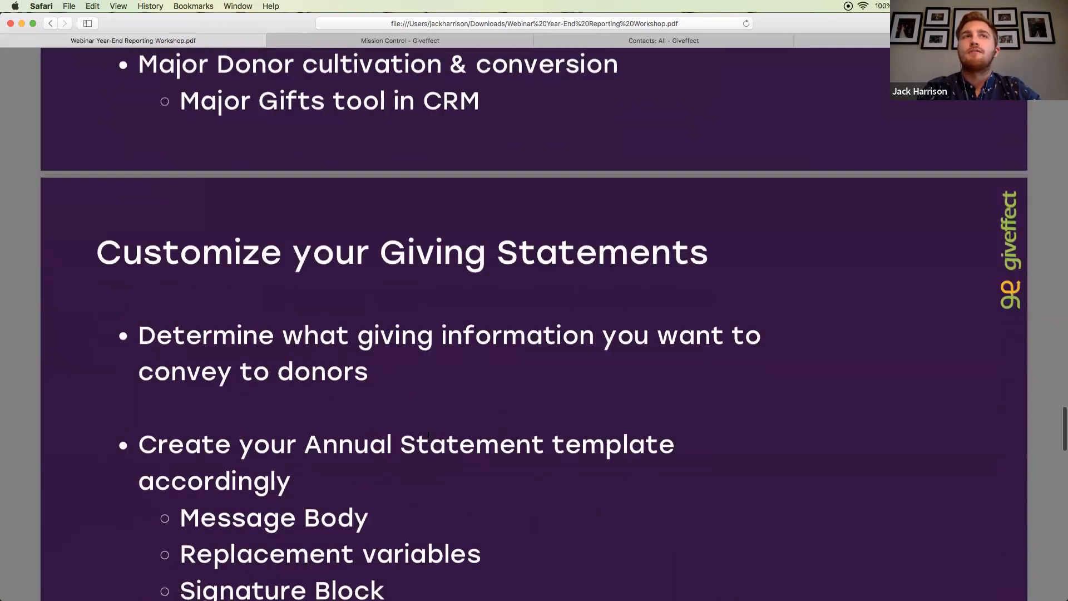
{"action": "scroll", "coordinate": [428, 435], "scroll_direction": "down", "scroll_amount": 3}
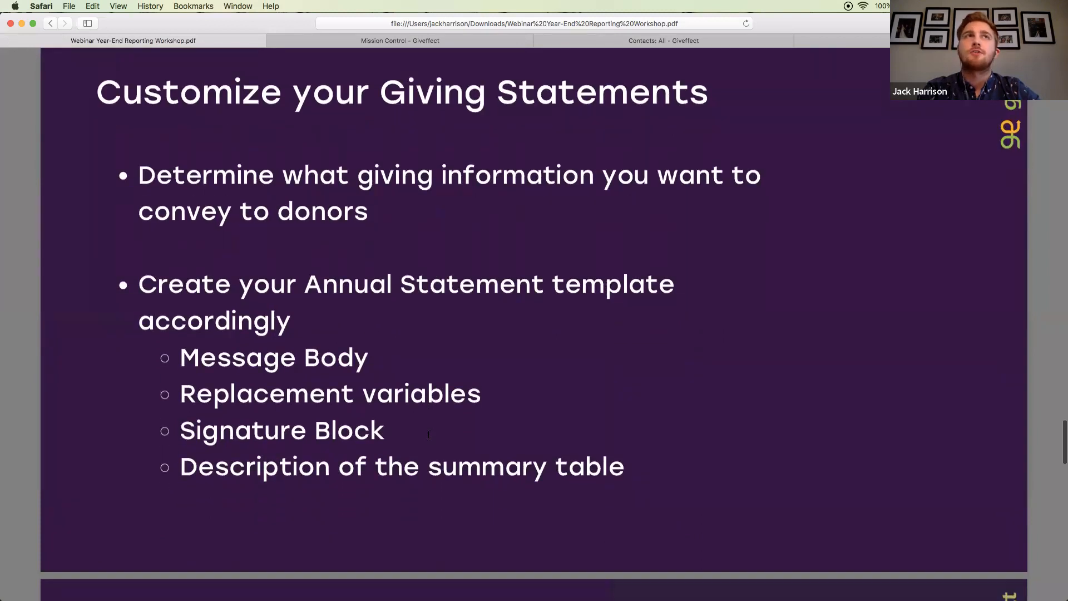
{"action": "scroll", "coordinate": [429, 436], "scroll_direction": "up", "scroll_amount": 1}
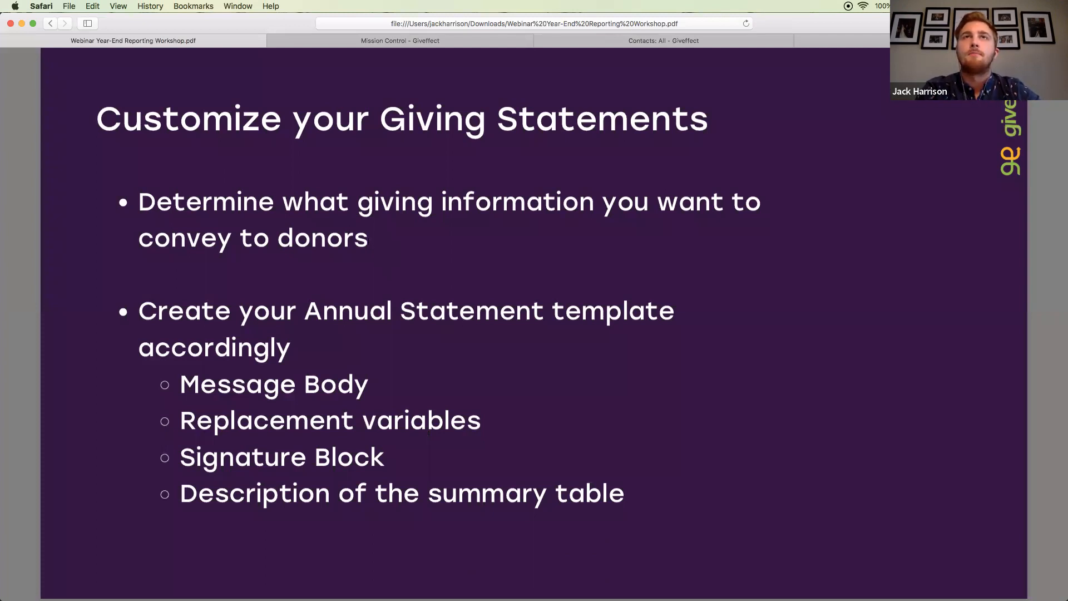
{"action": "left_click_drag", "start_coordinate": [372, 240], "coordinate": [139, 202]}
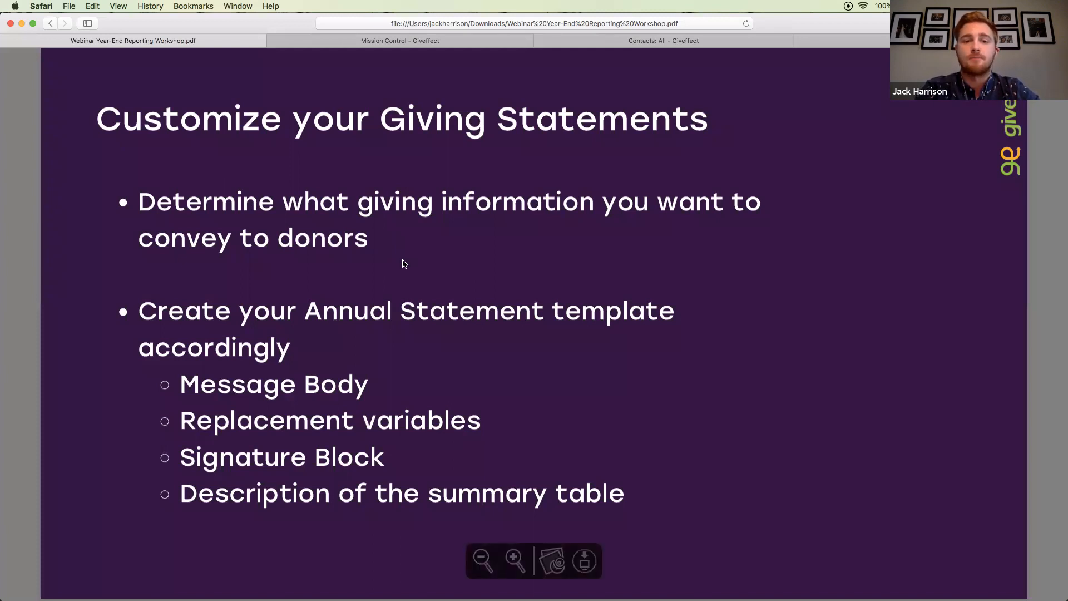
{"action": "scroll", "coordinate": [447, 364], "scroll_direction": "up", "scroll_amount": 1}
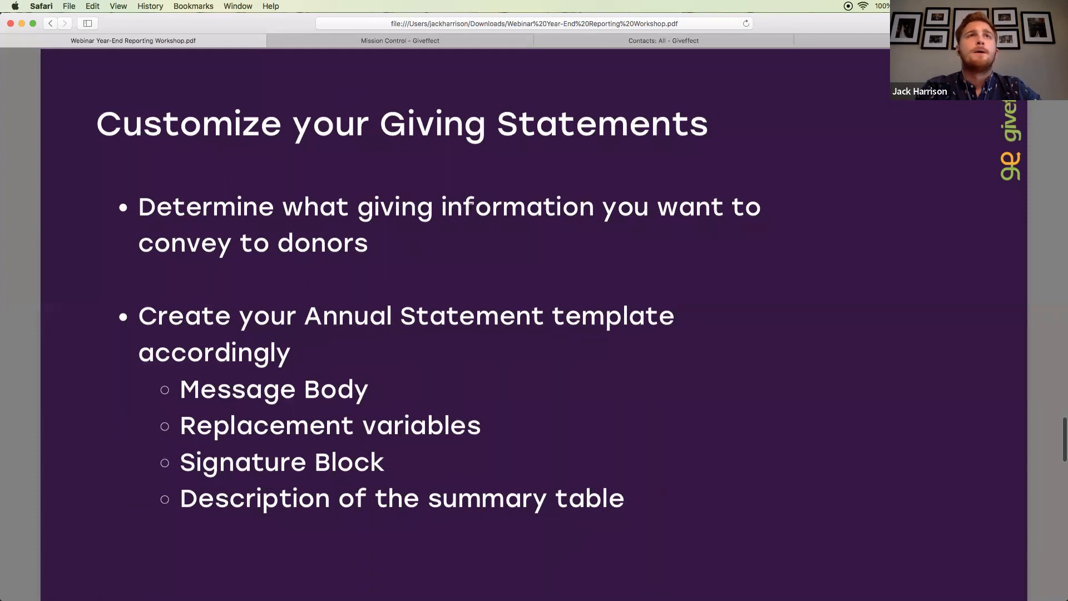
Return to Giveffect's Configure Tax Receipt page and open the Annual Statement Template
{"action": "left_click", "coordinate": [412, 44]}
{"action": "left_click", "coordinate": [639, 43]}
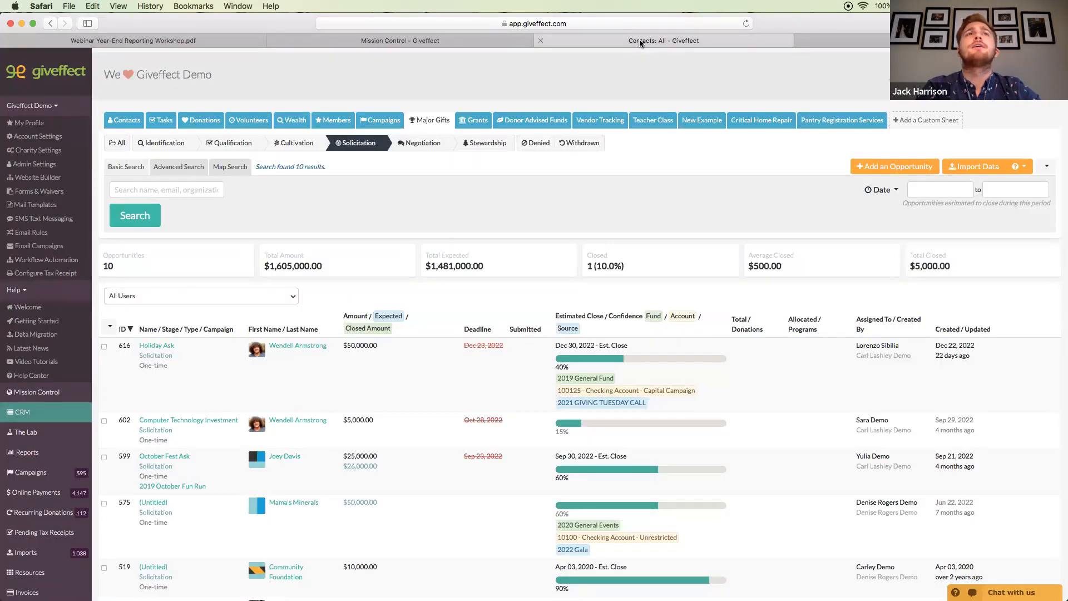
{"action": "left_click", "coordinate": [856, 43]}
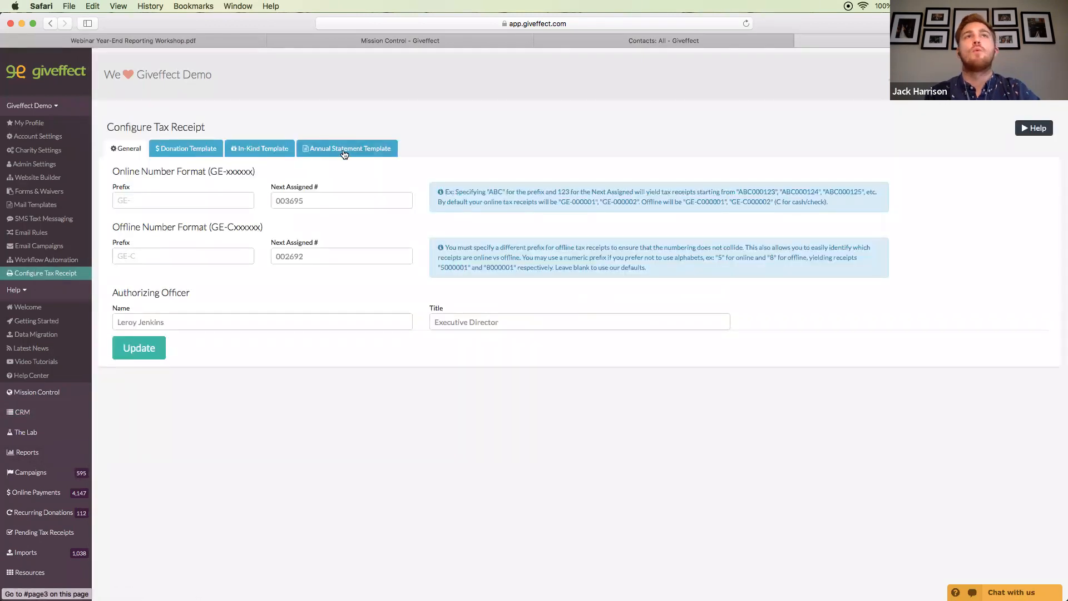
{"action": "left_click", "coordinate": [334, 148]}
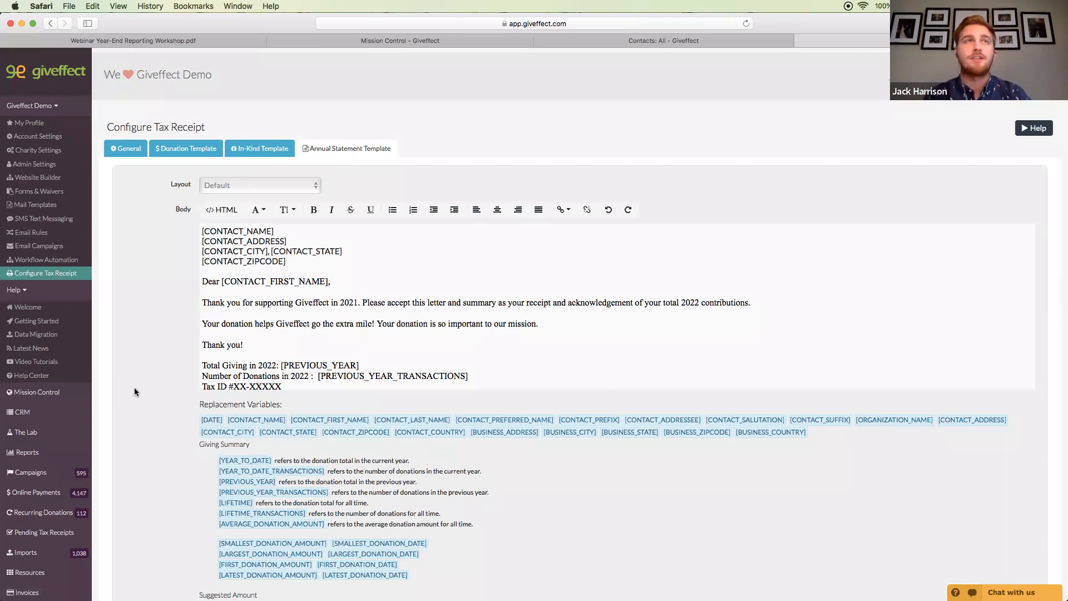
Examine the annual statement's message body and look through its Layout options without changing the layout
{"action": "left_click", "coordinate": [261, 279]}
{"action": "left_click_drag", "start_coordinate": [443, 384], "coordinate": [176, 234]}
{"action": "left_click", "coordinate": [355, 310]}
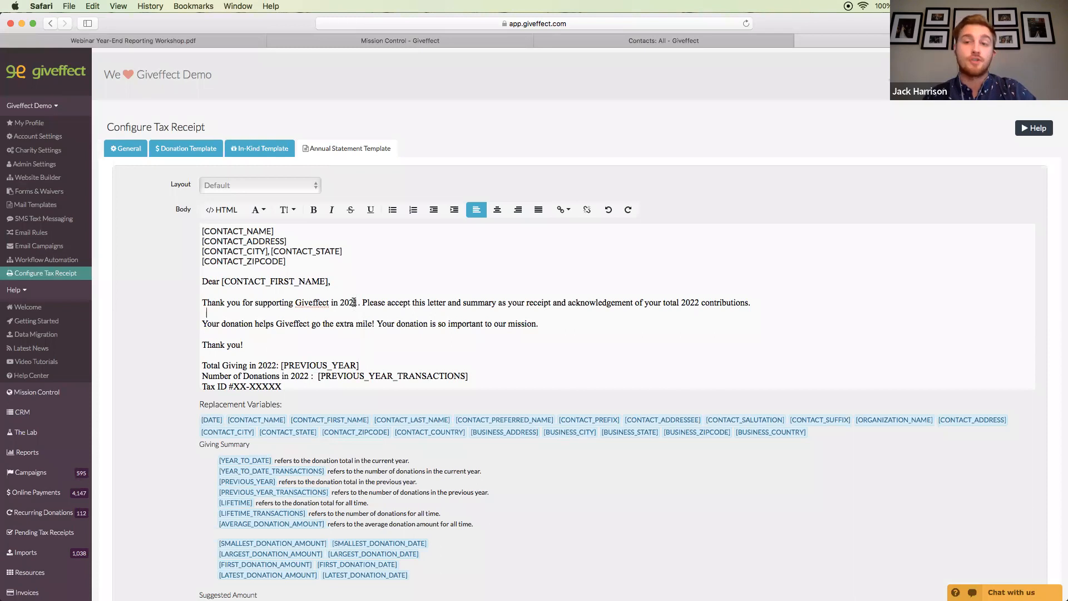
{"action": "left_click", "coordinate": [269, 182]}
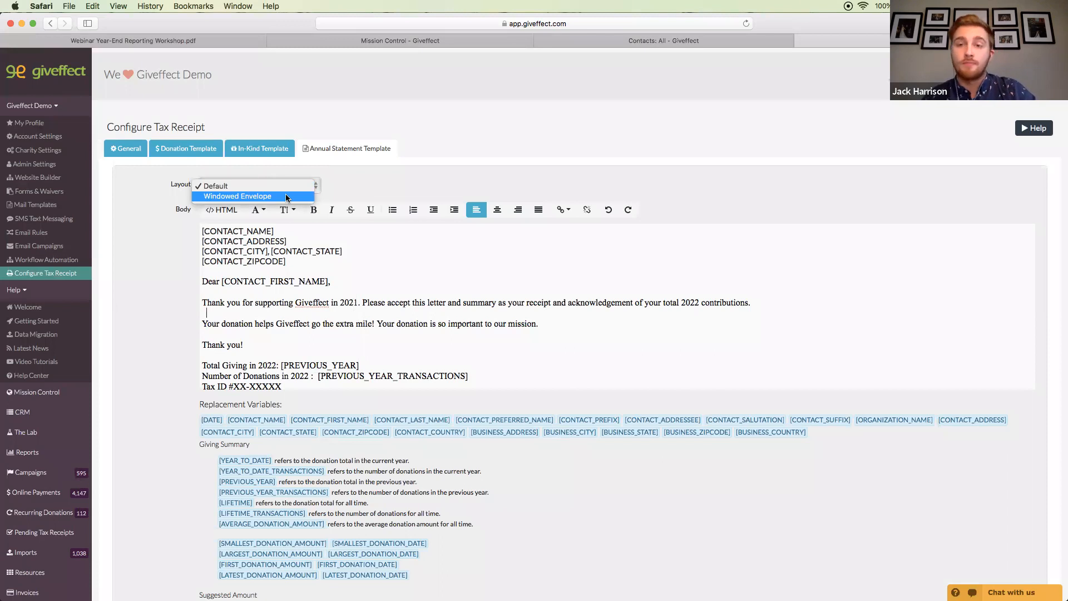
{"action": "left_click", "coordinate": [136, 303]}
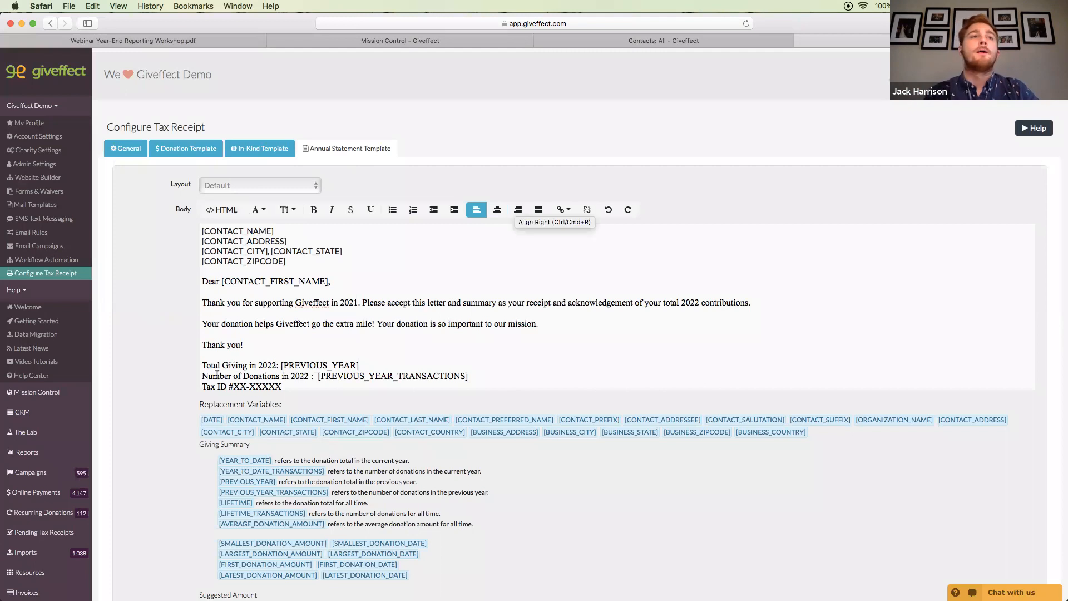
Examine the replacement variables for the annual statement and how the body's greeting line uses one
{"action": "scroll", "coordinate": [171, 442], "scroll_direction": "down", "scroll_amount": 2}
{"action": "scroll", "coordinate": [173, 443], "scroll_direction": "down", "scroll_amount": 5}
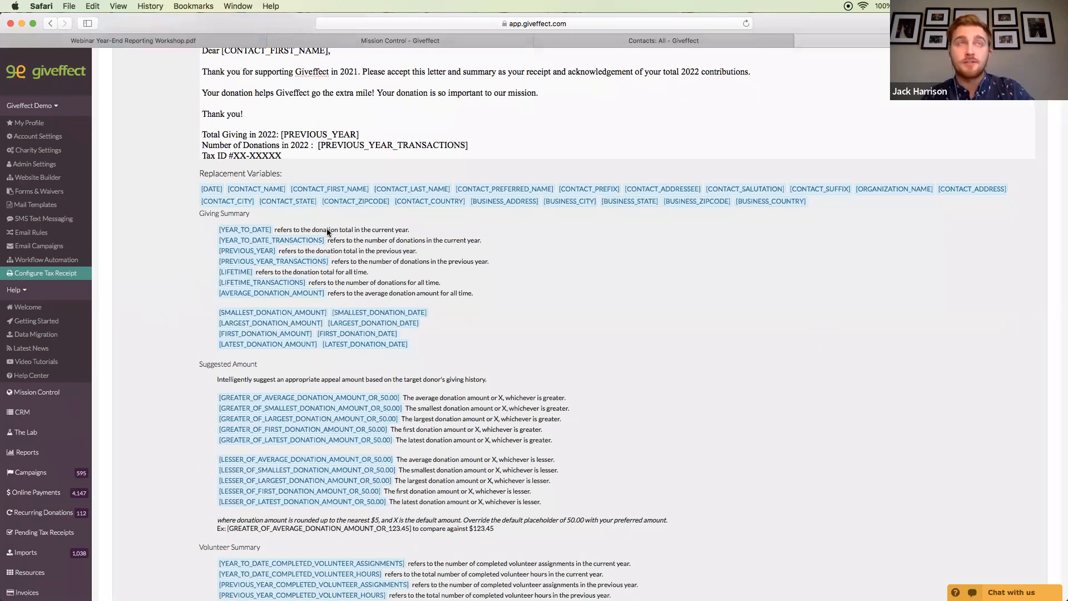
{"action": "scroll", "coordinate": [210, 395], "scroll_direction": "up", "scroll_amount": 4}
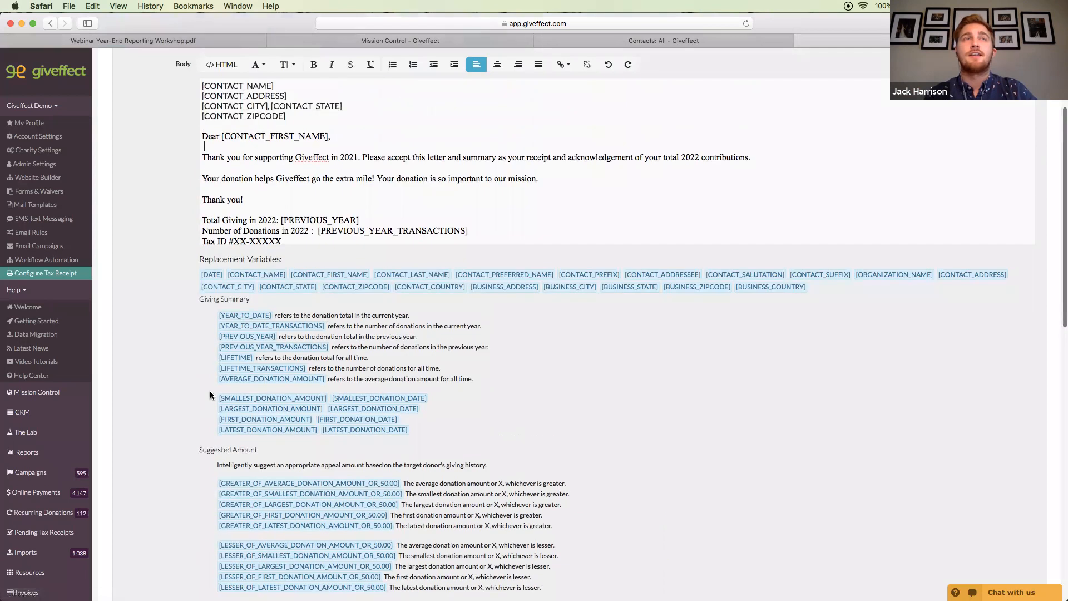
{"action": "scroll", "coordinate": [211, 395], "scroll_direction": "up", "scroll_amount": 1}
{"action": "left_click_drag", "start_coordinate": [333, 203], "coordinate": [196, 201]}
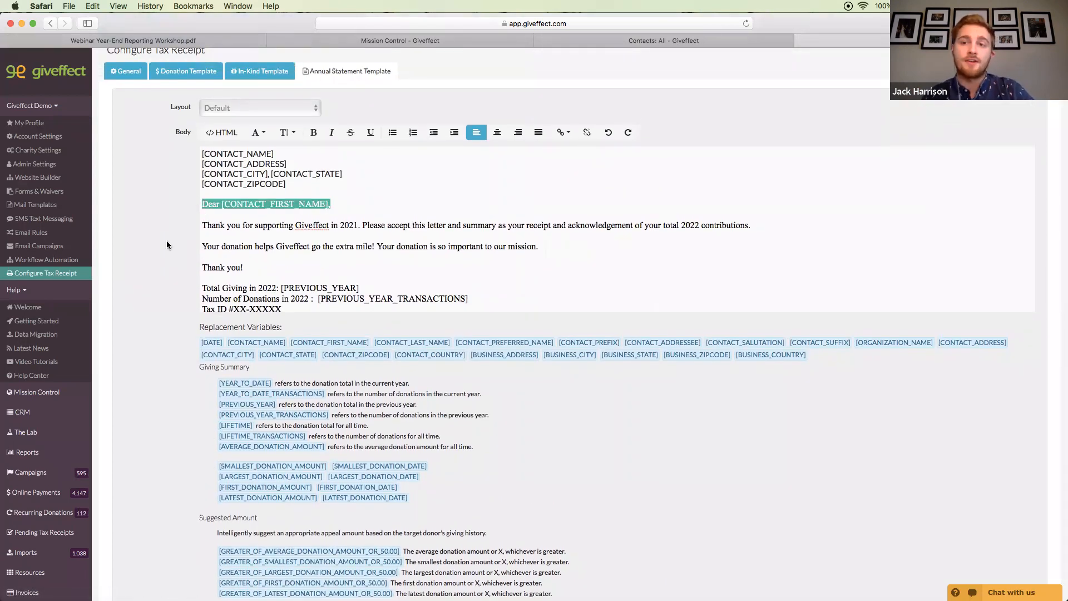
{"action": "left_click", "coordinate": [172, 308]}
{"action": "scroll", "coordinate": [172, 309], "scroll_direction": "down", "scroll_amount": 1}
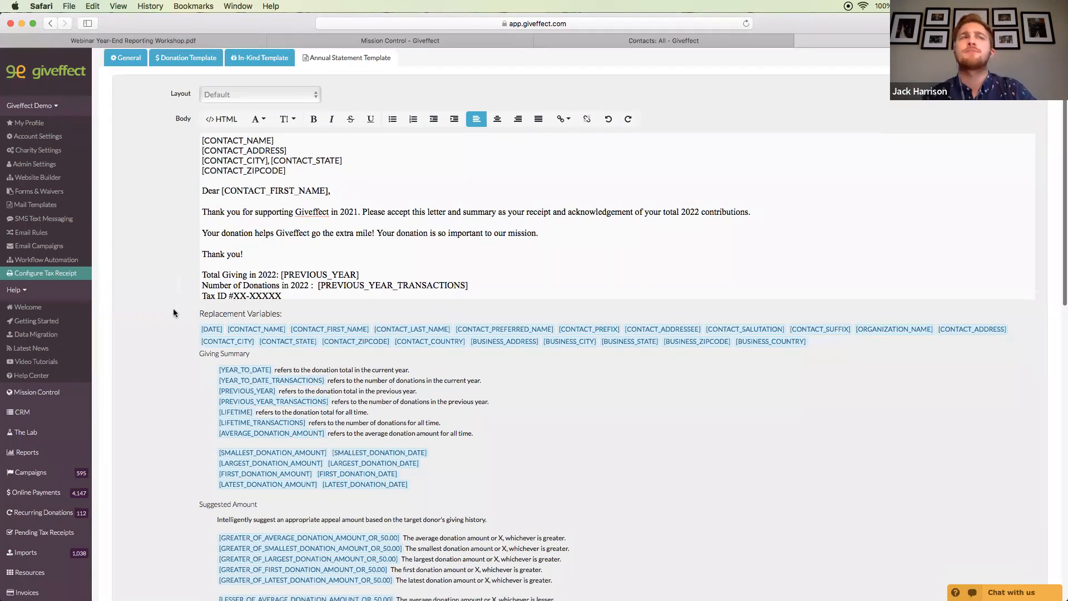
Look through the volunteer and custom field variables, the Signature Block setting and the summary table's Description fields
{"action": "scroll", "coordinate": [176, 345], "scroll_direction": "down", "scroll_amount": 1}
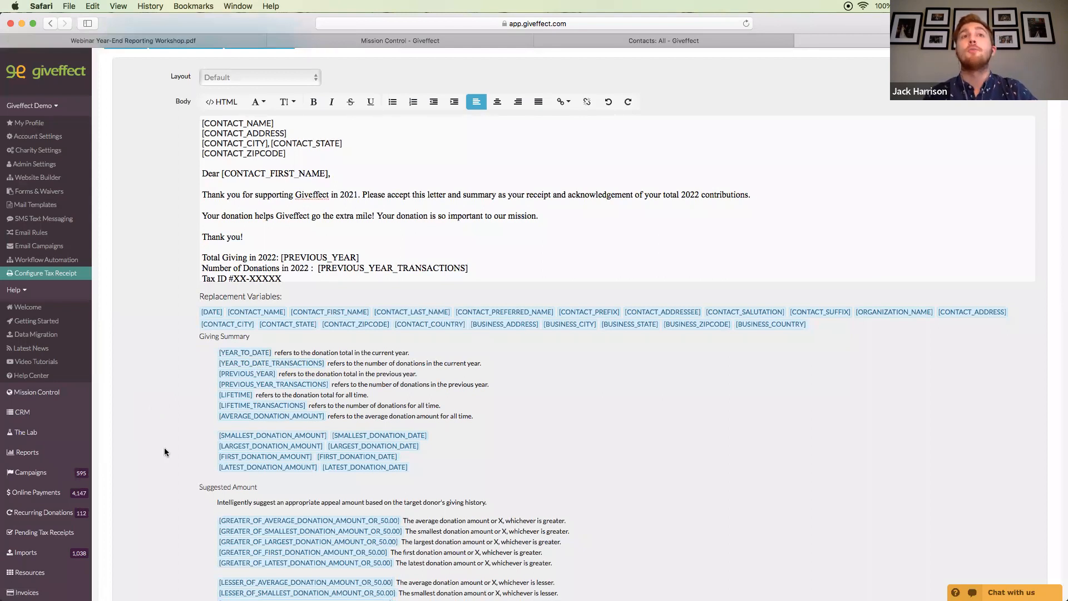
{"action": "scroll", "coordinate": [164, 450], "scroll_direction": "down", "scroll_amount": 10}
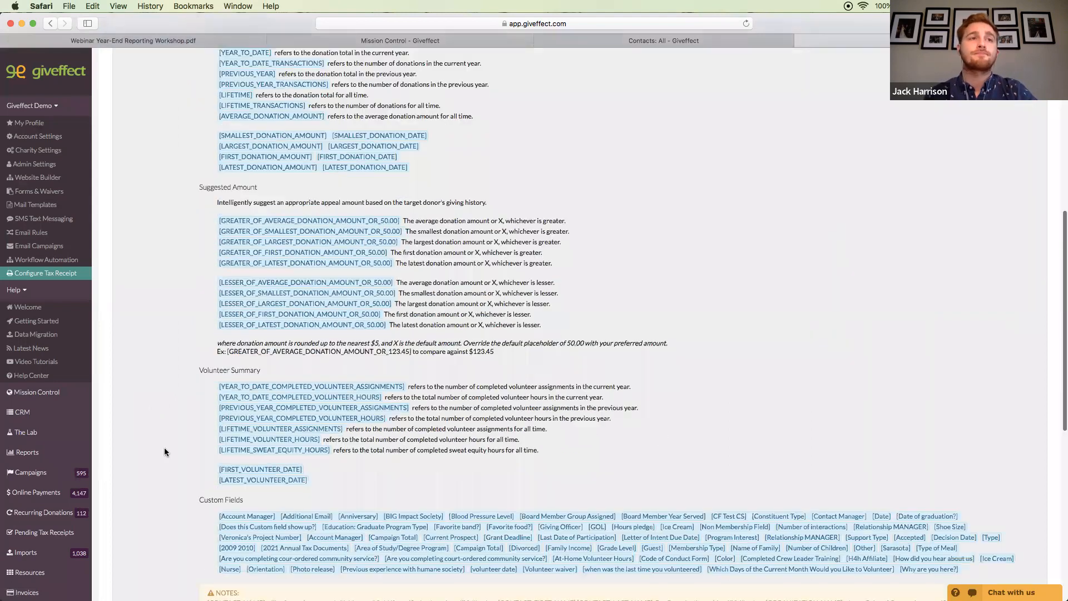
{"action": "scroll", "coordinate": [165, 447], "scroll_direction": "down", "scroll_amount": 12}
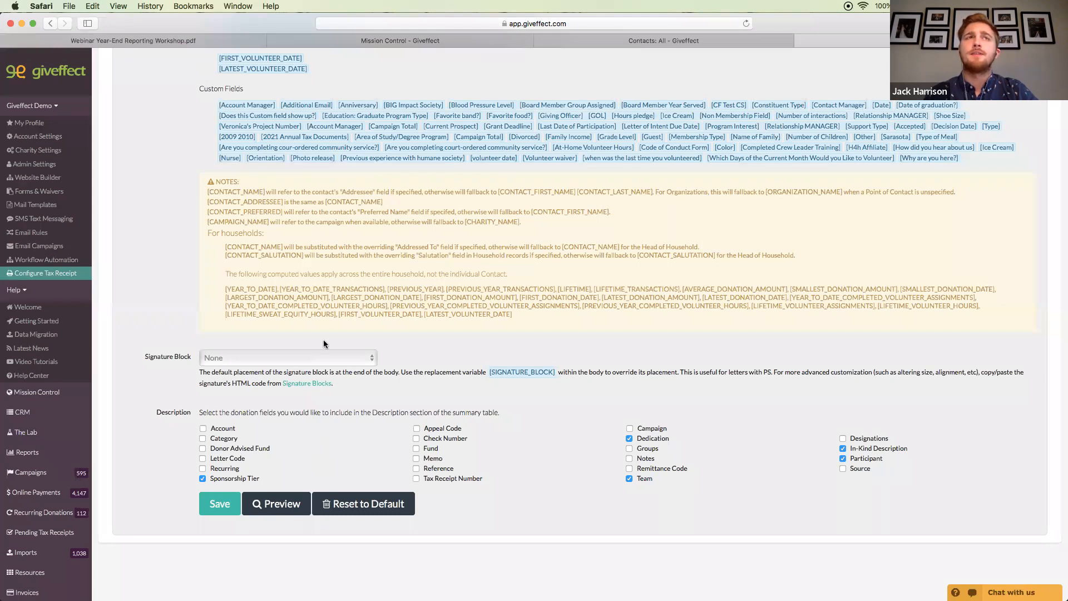
Preview the annual statement and examine its letter text and the Description column of the summary table
{"action": "left_click", "coordinate": [271, 506]}
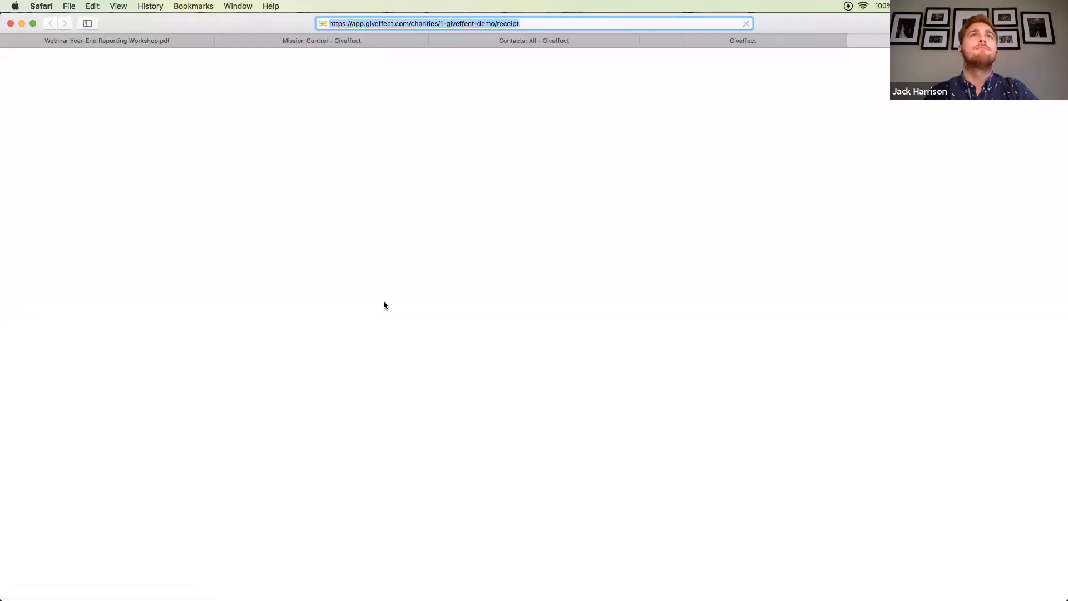
{"action": "scroll", "coordinate": [499, 481], "scroll_direction": "down", "scroll_amount": 4}
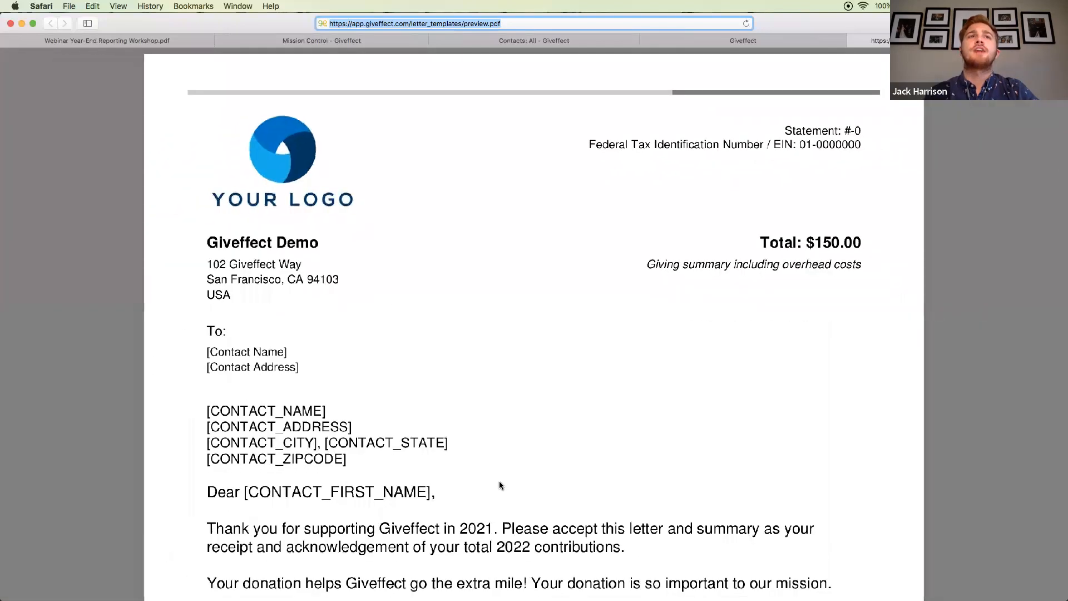
{"action": "scroll", "coordinate": [499, 482], "scroll_direction": "down", "scroll_amount": 2}
{"action": "scroll", "coordinate": [499, 485], "scroll_direction": "down", "scroll_amount": 5}
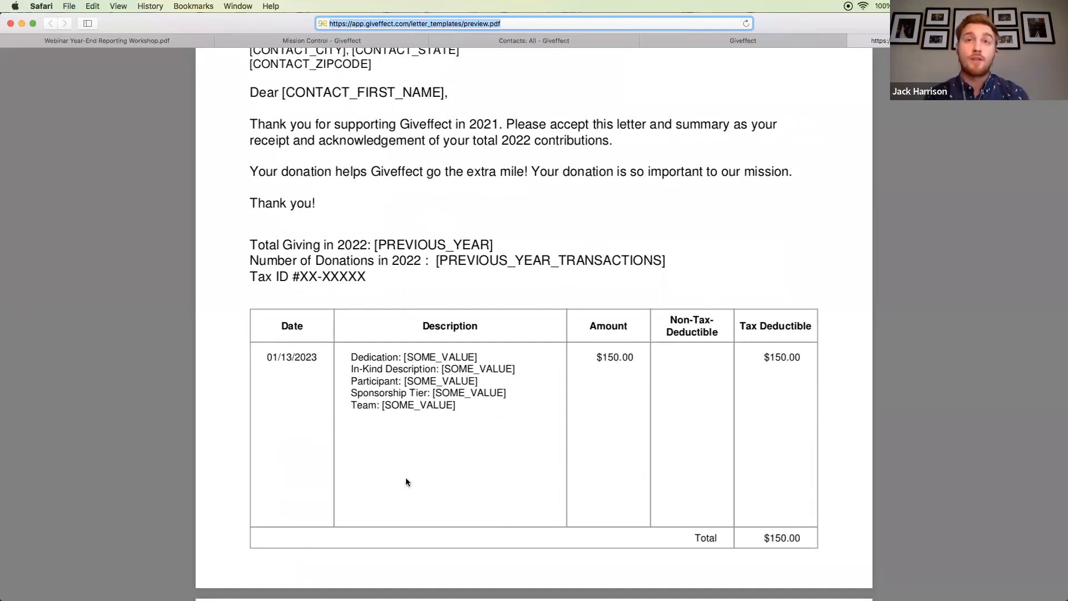
{"action": "left_click_drag", "start_coordinate": [486, 321], "coordinate": [416, 322]}
{"action": "left_click", "coordinate": [421, 389]}
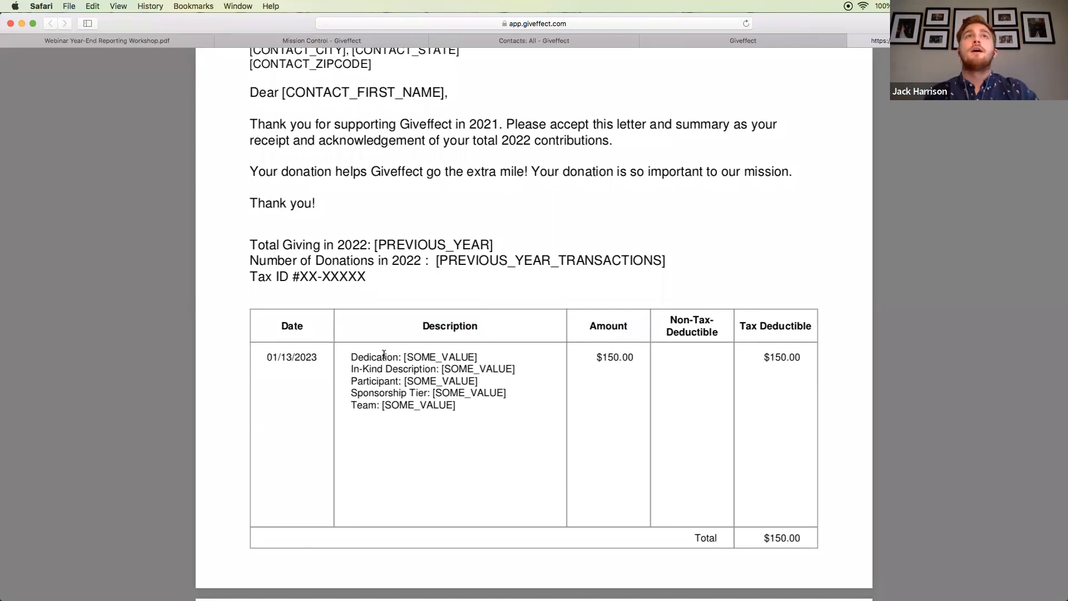
Review the annual statement template again from the message body to the Description fields, and return to the workshop PDF
{"action": "left_click", "coordinate": [756, 40]}
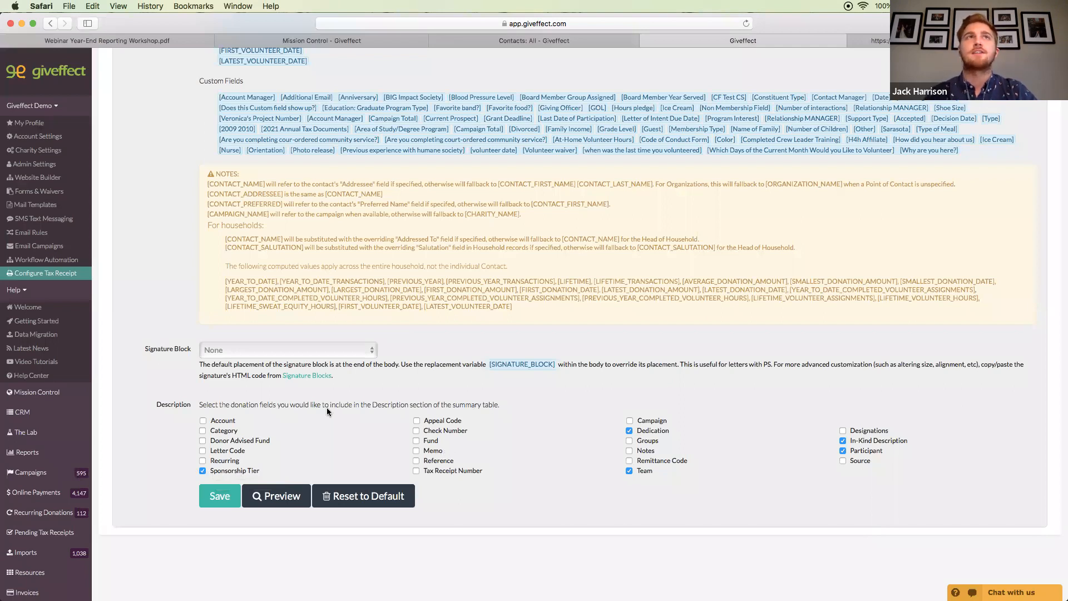
{"action": "scroll", "coordinate": [326, 411], "scroll_direction": "up", "scroll_amount": 15}
{"action": "scroll", "coordinate": [326, 409], "scroll_direction": "up", "scroll_amount": 1}
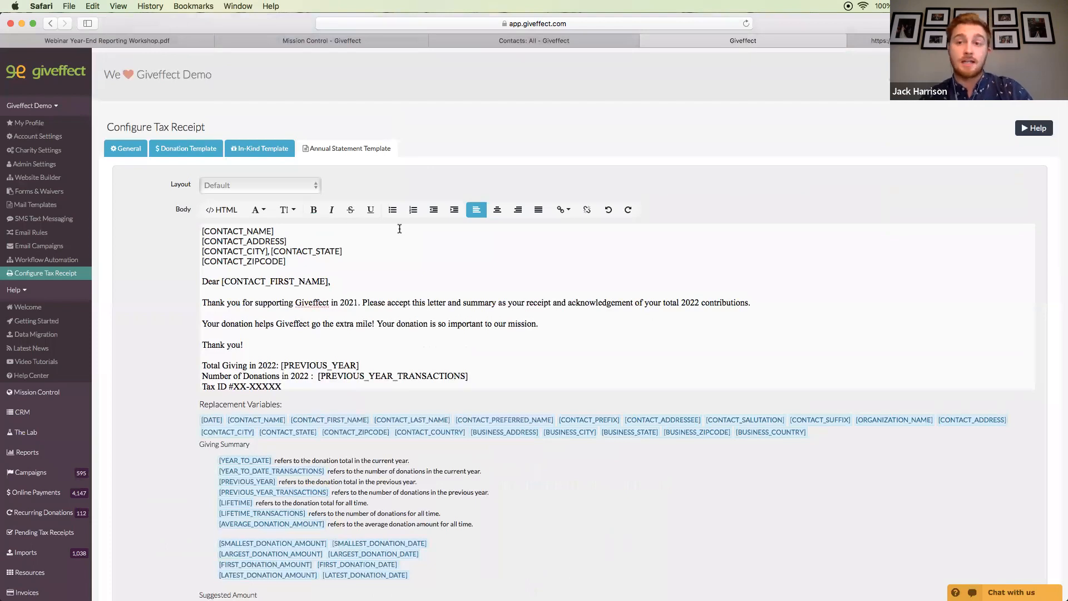
{"action": "scroll", "coordinate": [539, 476], "scroll_direction": "down", "scroll_amount": 8}
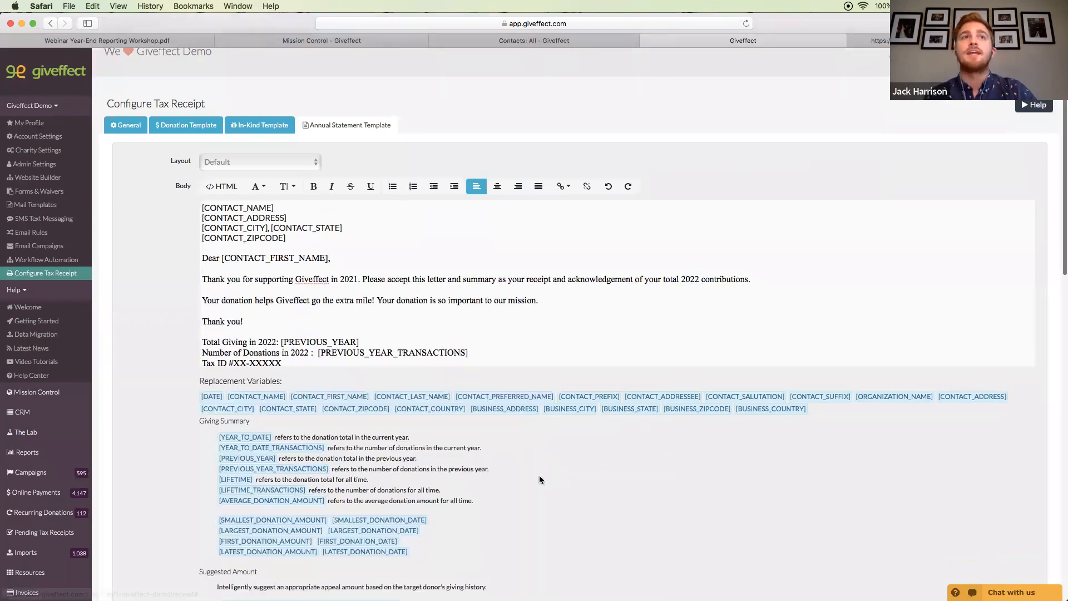
{"action": "scroll", "coordinate": [539, 475], "scroll_direction": "down", "scroll_amount": 20}
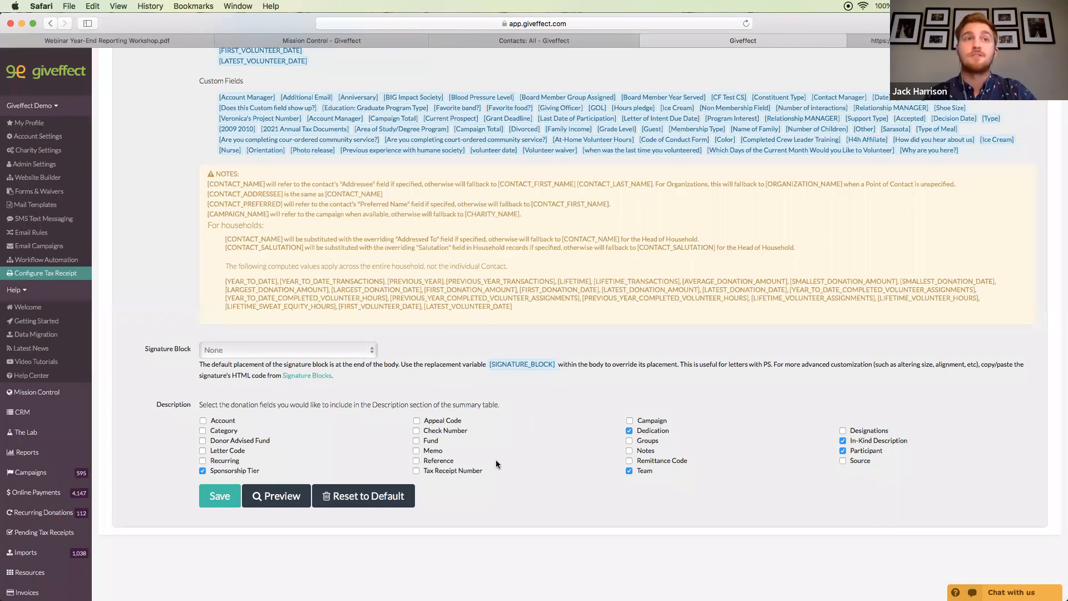
{"action": "scroll", "coordinate": [496, 465], "scroll_direction": "up", "scroll_amount": 3}
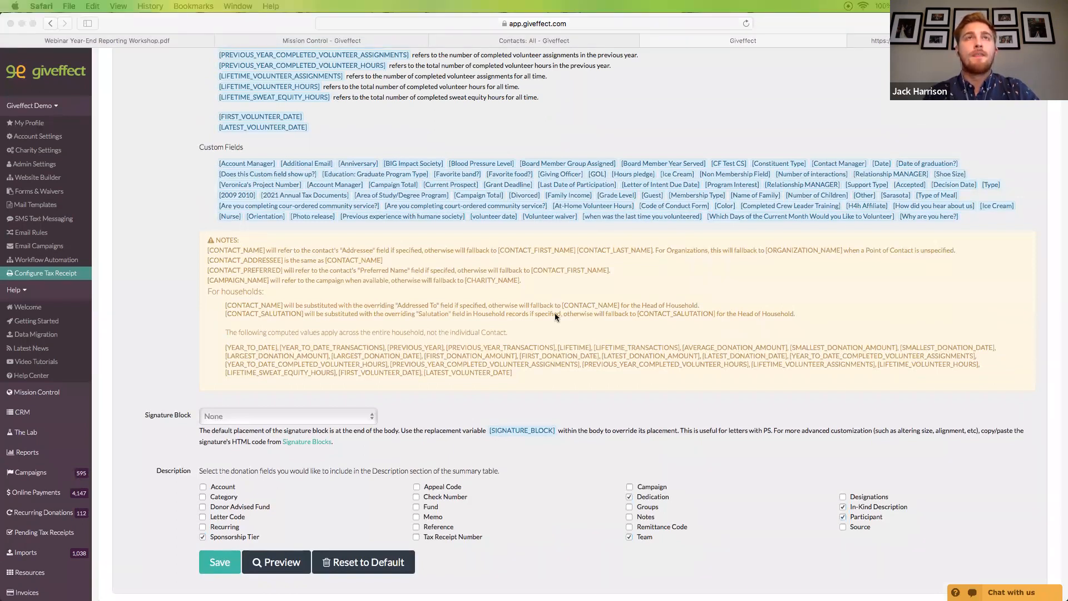
{"action": "scroll", "coordinate": [469, 375], "scroll_direction": "up", "scroll_amount": 5}
{"action": "scroll", "coordinate": [469, 370], "scroll_direction": "up", "scroll_amount": 10}
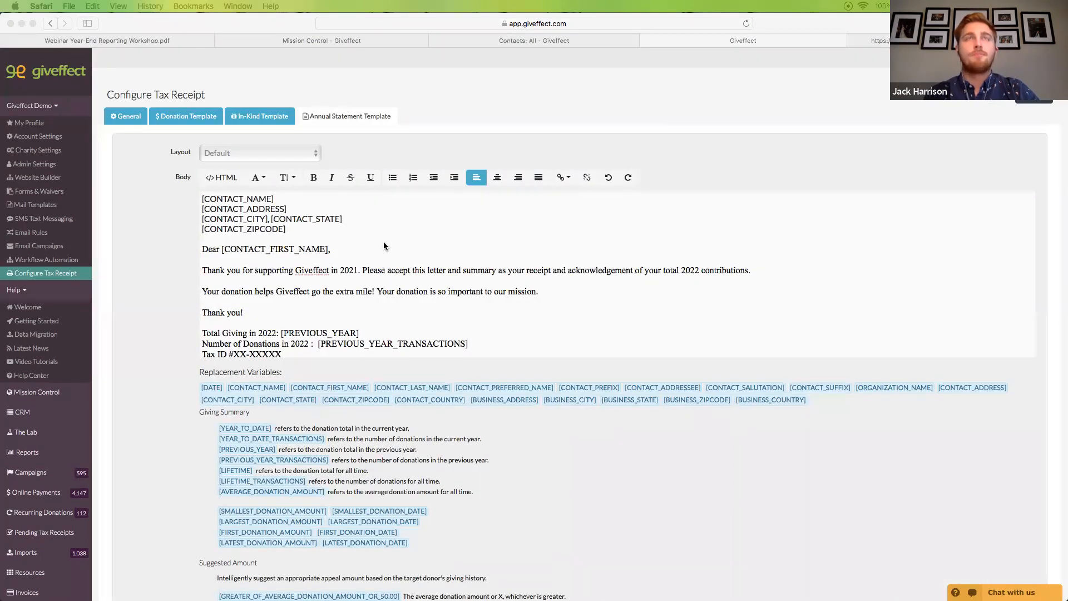
{"action": "scroll", "coordinate": [369, 360], "scroll_direction": "up", "scroll_amount": 1}
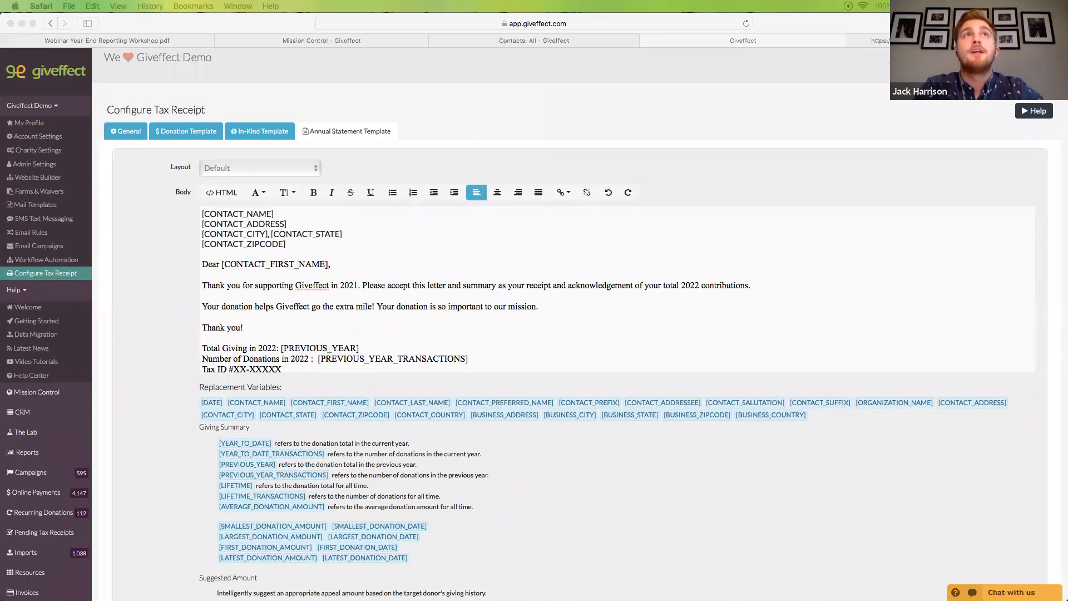
{"action": "left_click", "coordinate": [133, 35]}
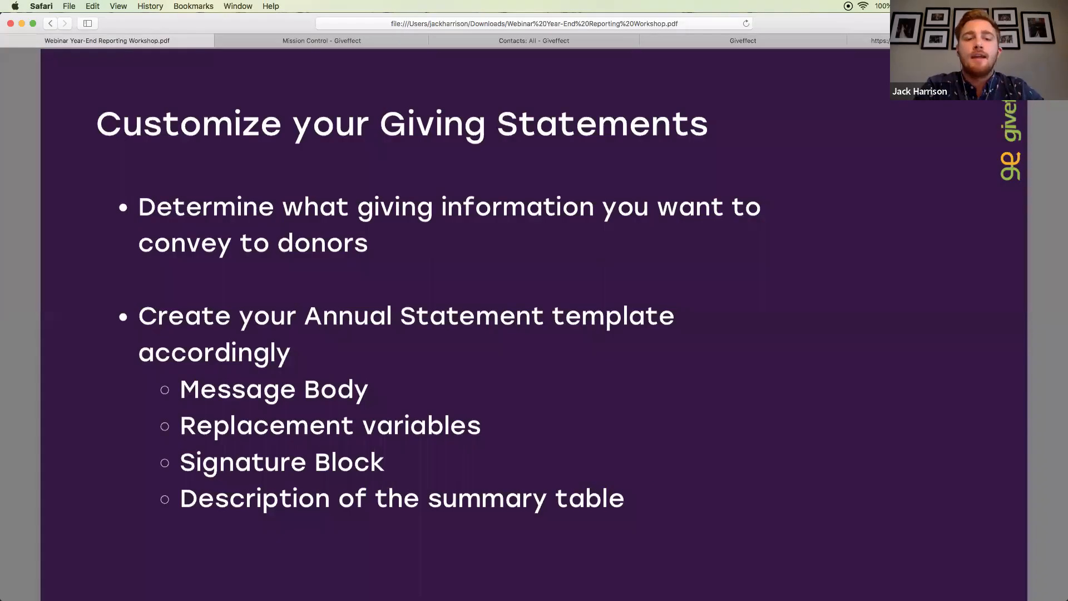
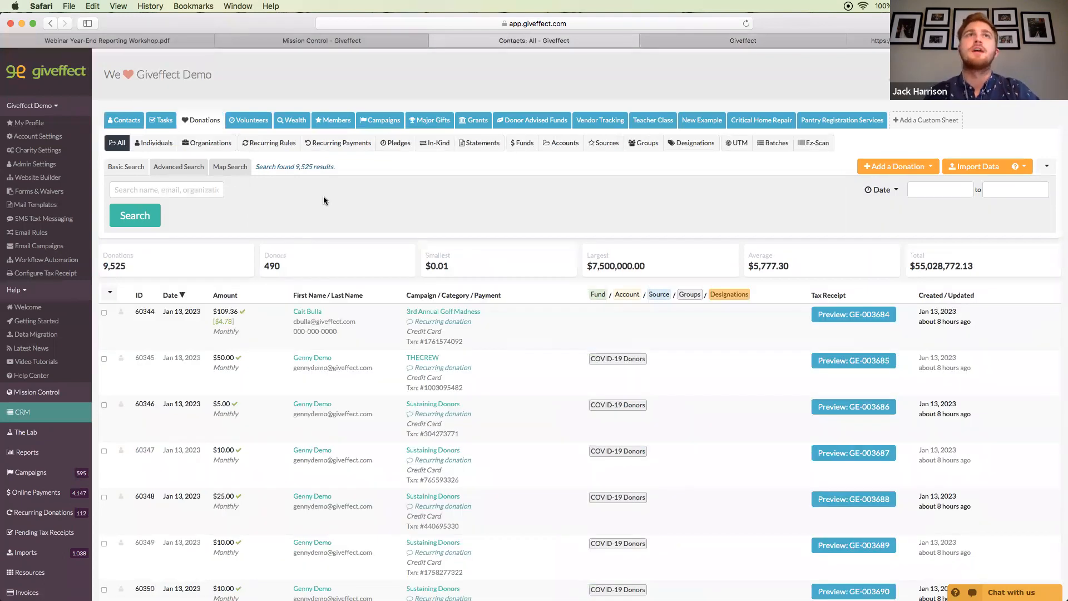
Open the donation statements list and search for annual statements of calendar year 2022
{"action": "left_click", "coordinate": [482, 143]}
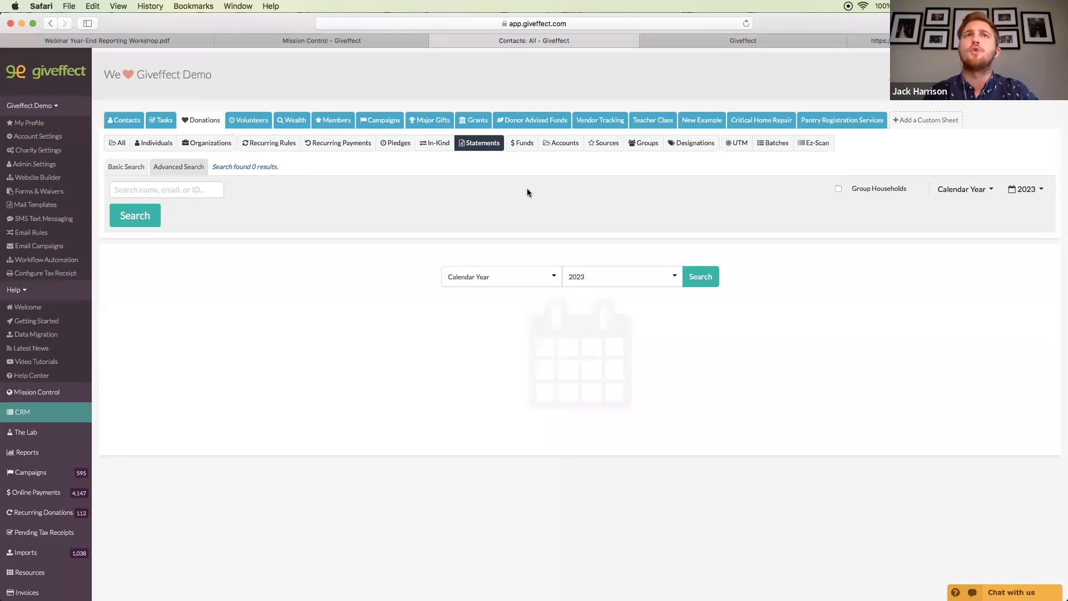
{"action": "left_click", "coordinate": [525, 284]}
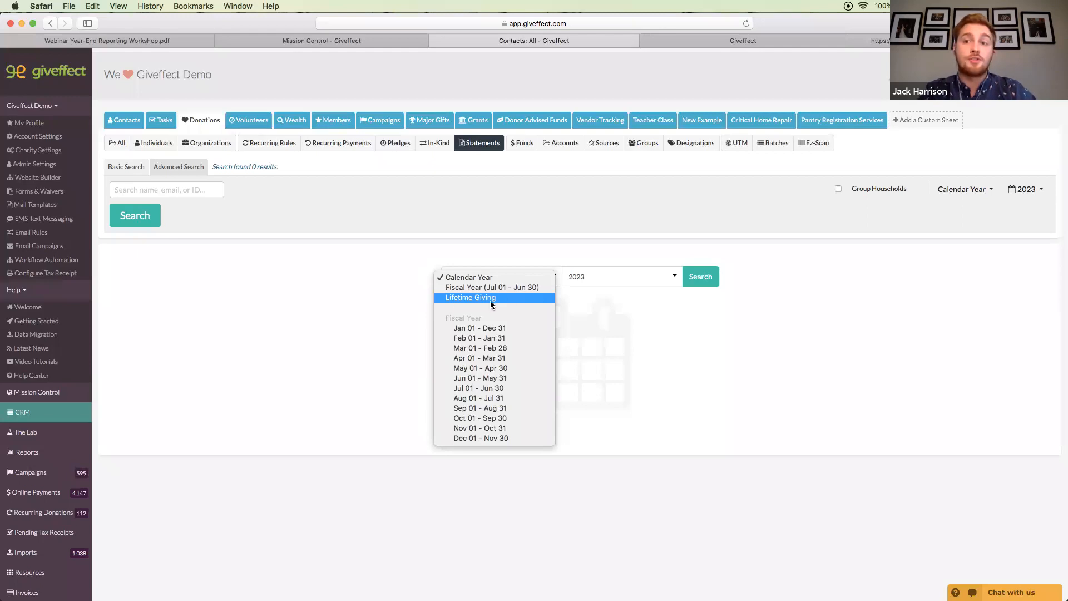
{"action": "left_click", "coordinate": [623, 277]}
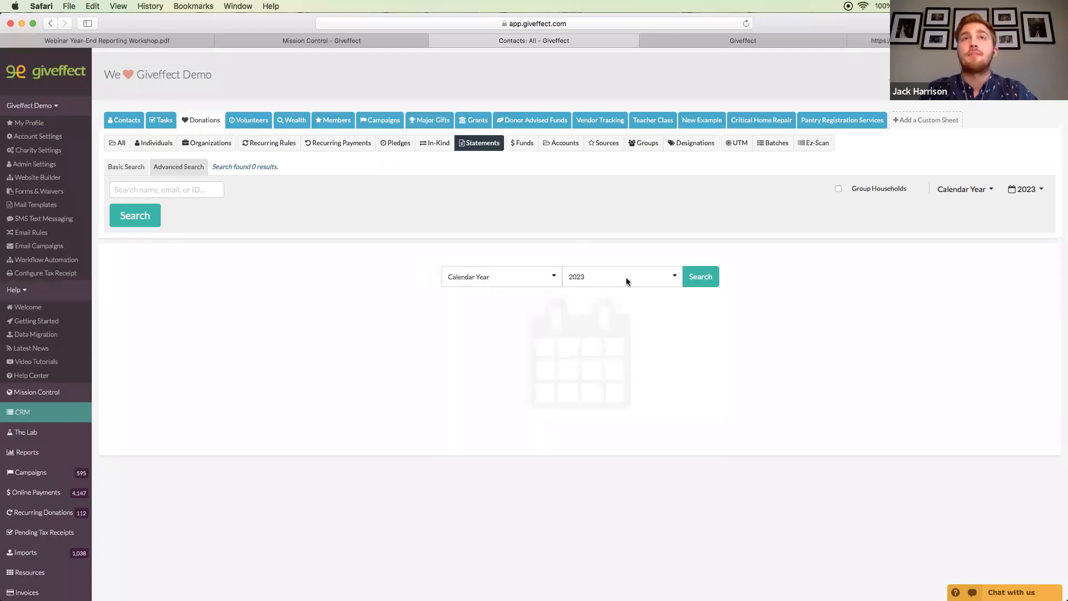
{"action": "left_click", "coordinate": [626, 277]}
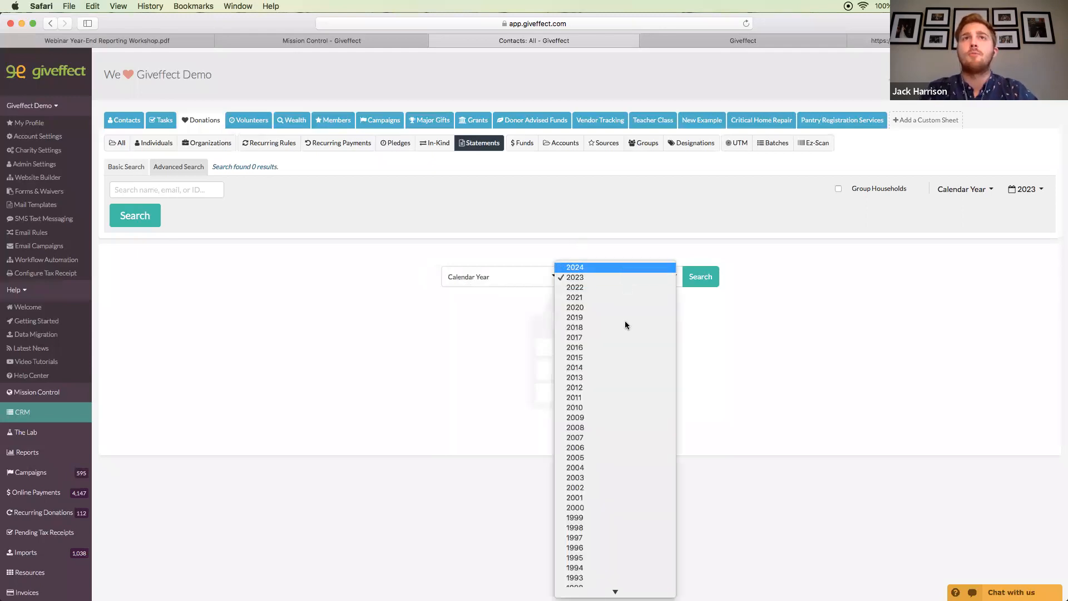
{"action": "left_click", "coordinate": [599, 282]}
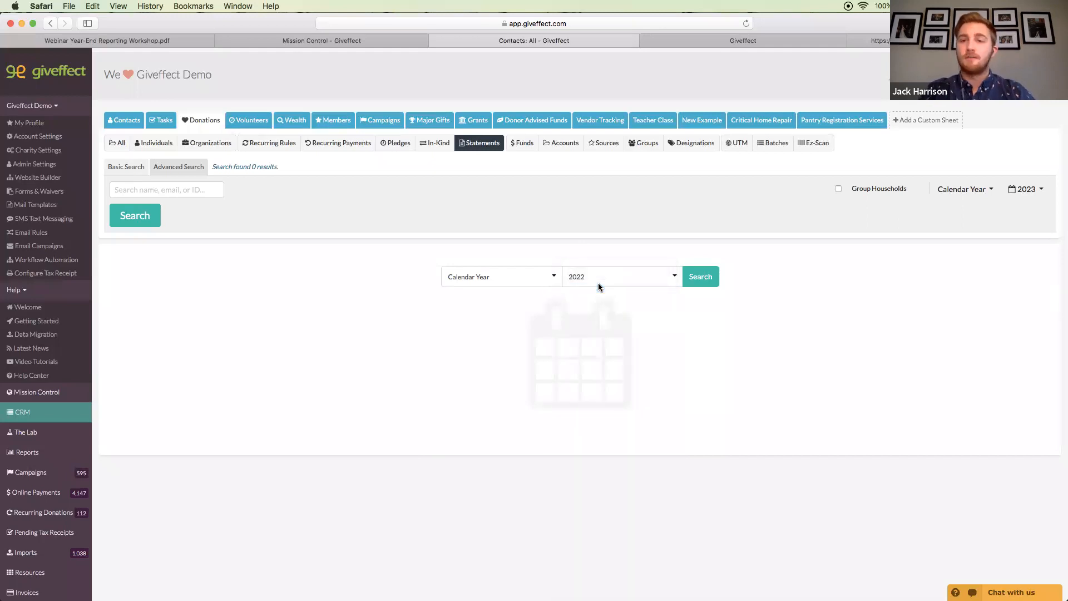
{"action": "left_click", "coordinate": [701, 279]}
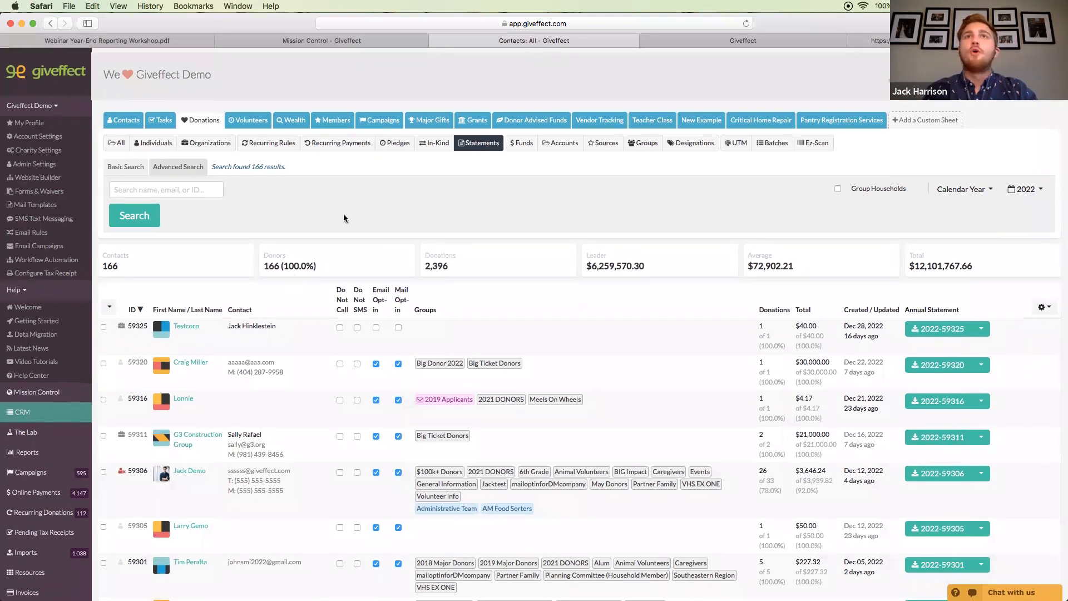
Open the advanced search for the statements and set its first filter field to the donation Amount
{"action": "left_click", "coordinate": [178, 168]}
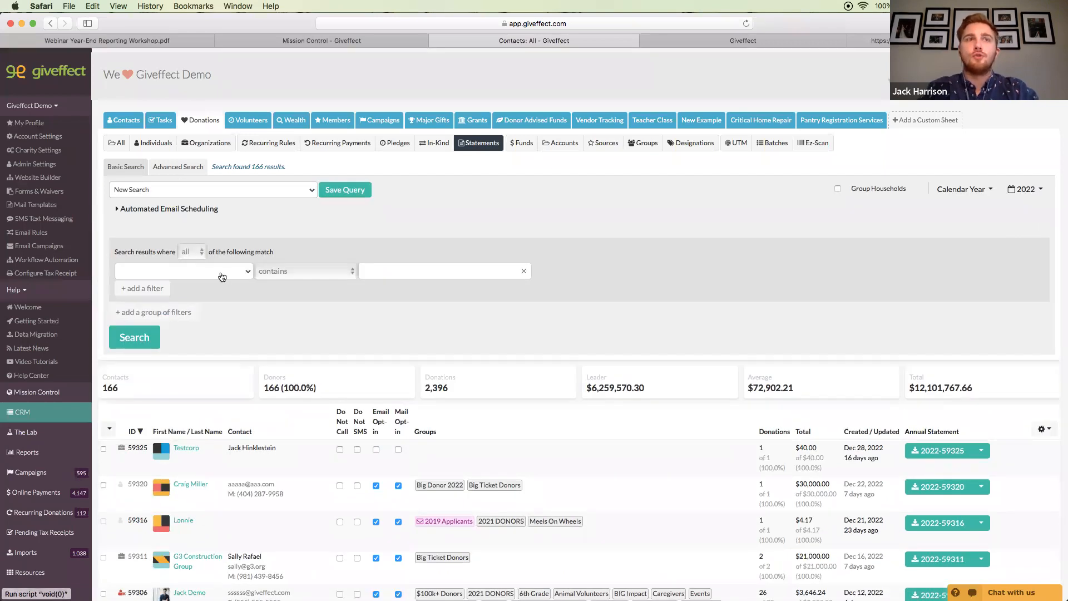
{"action": "left_click", "coordinate": [222, 276]}
{"action": "type", "text": "amount"}
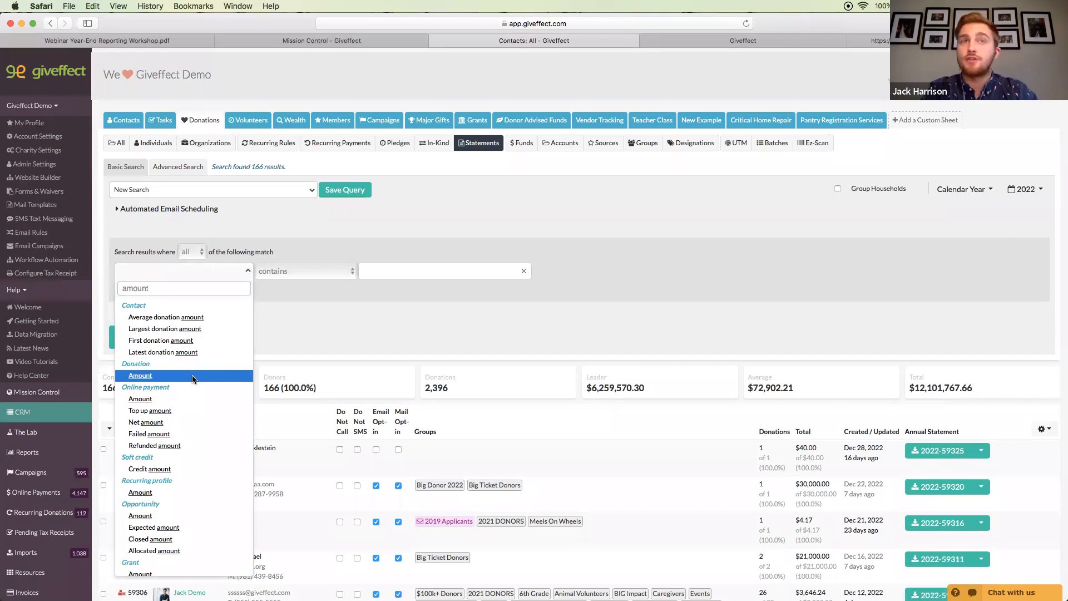
{"action": "left_click", "coordinate": [370, 269]}
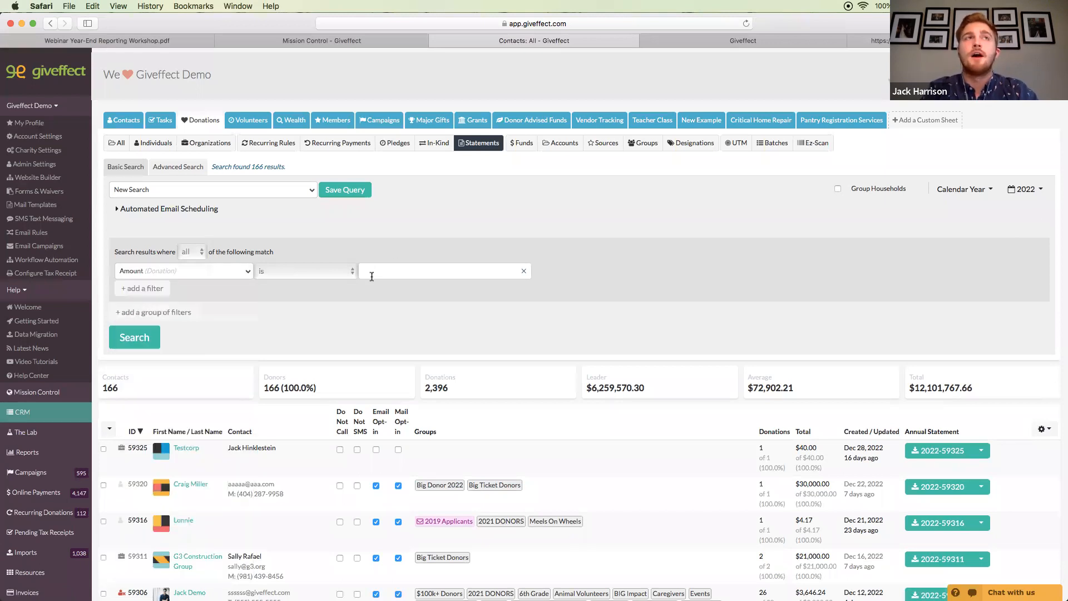
Change the filter to Contact group is $100k+ Donors and run the search
{"action": "left_click", "coordinate": [211, 276]}
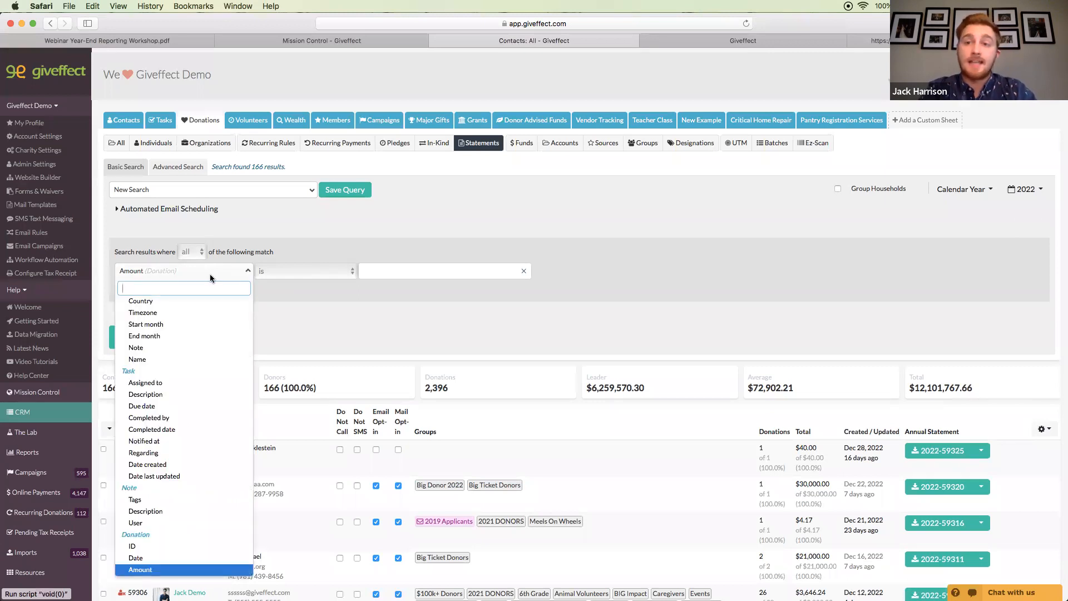
{"action": "type", "text": "group"}
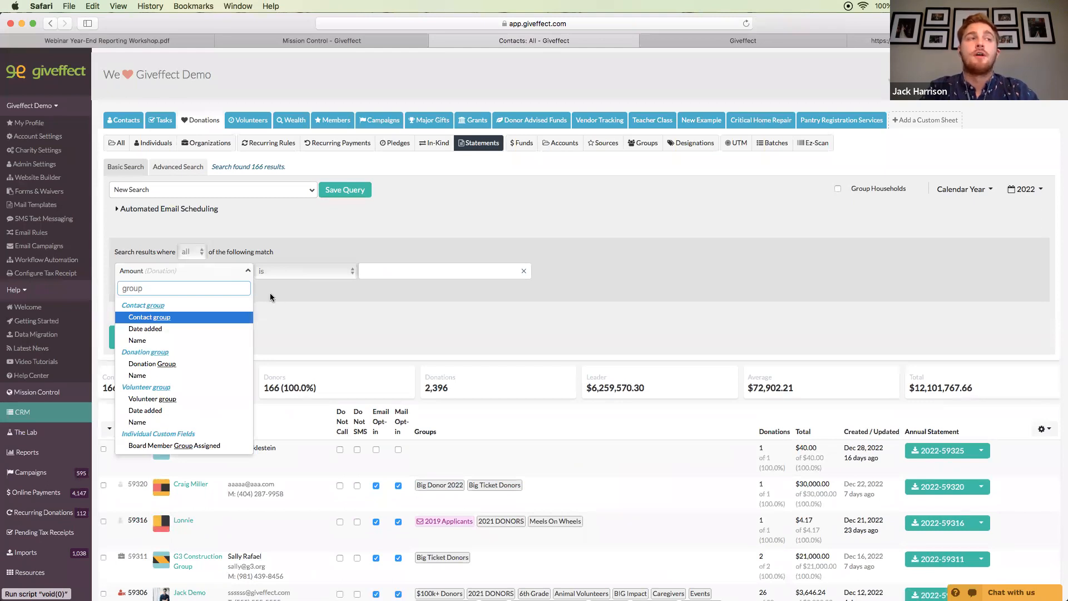
{"action": "key", "text": "Return"}
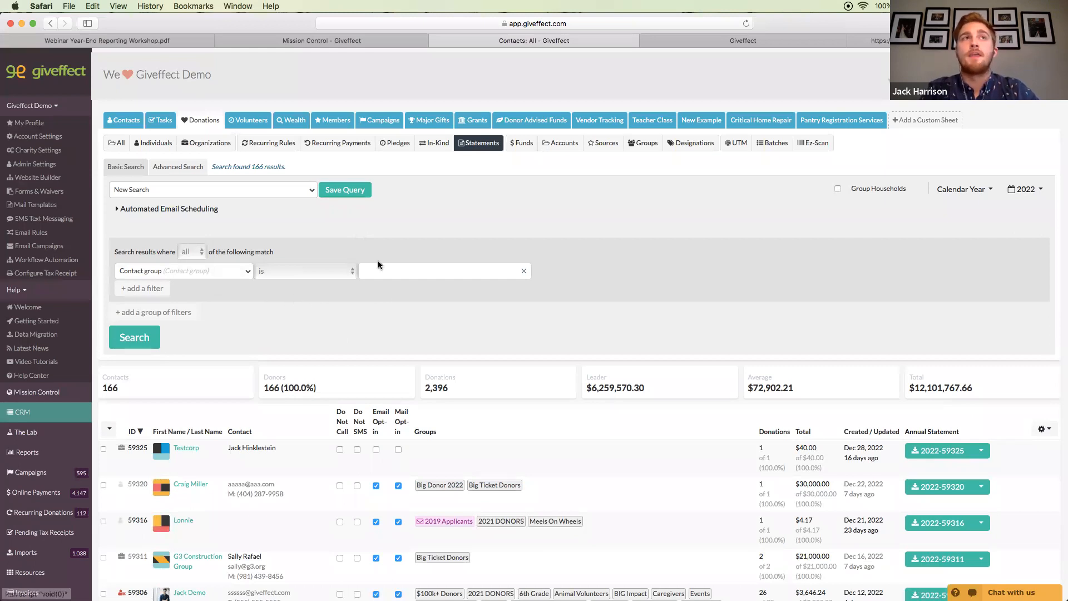
{"action": "left_click", "coordinate": [397, 271]}
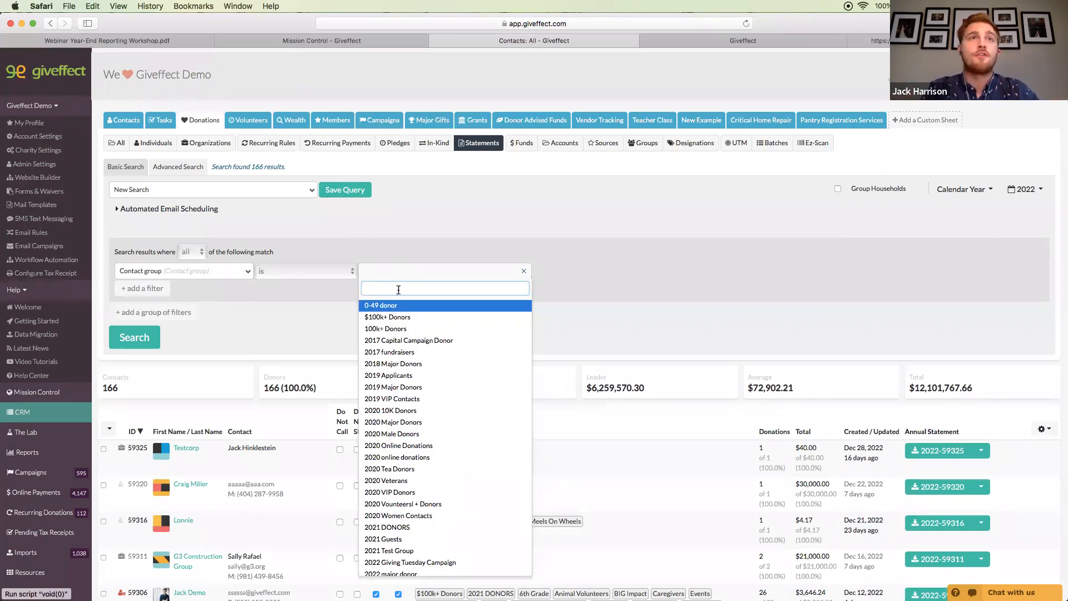
{"action": "left_click", "coordinate": [425, 317]}
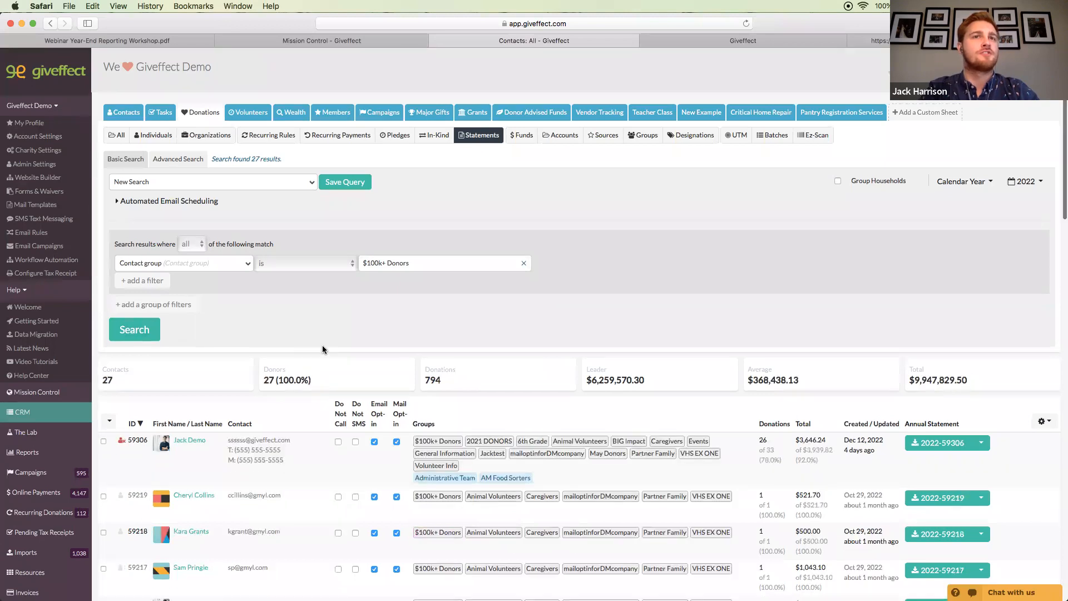
Look over the filtered donors' statements and the download and email options of the first donor's annual statement
{"action": "scroll", "coordinate": [322, 350], "scroll_direction": "down", "scroll_amount": 1}
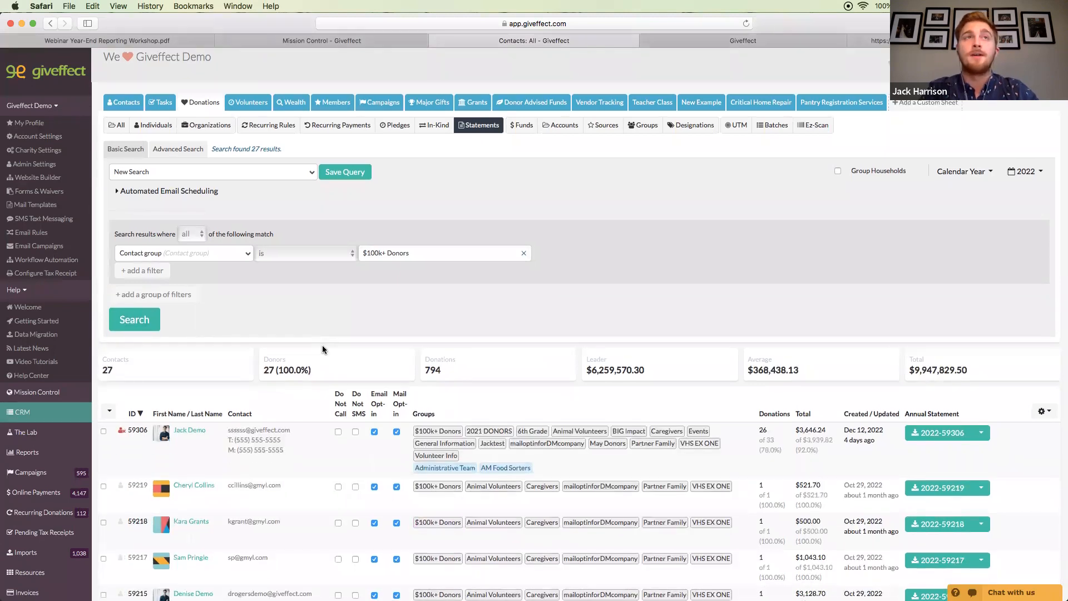
{"action": "scroll", "coordinate": [322, 349], "scroll_direction": "up", "scroll_amount": 2}
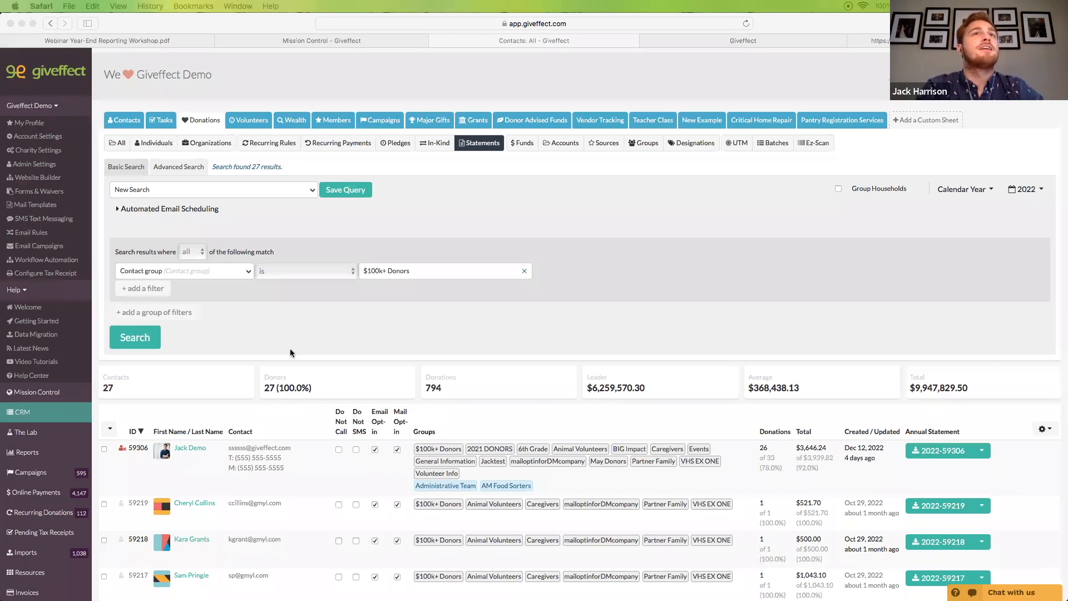
{"action": "scroll", "coordinate": [290, 352], "scroll_direction": "down", "scroll_amount": 1}
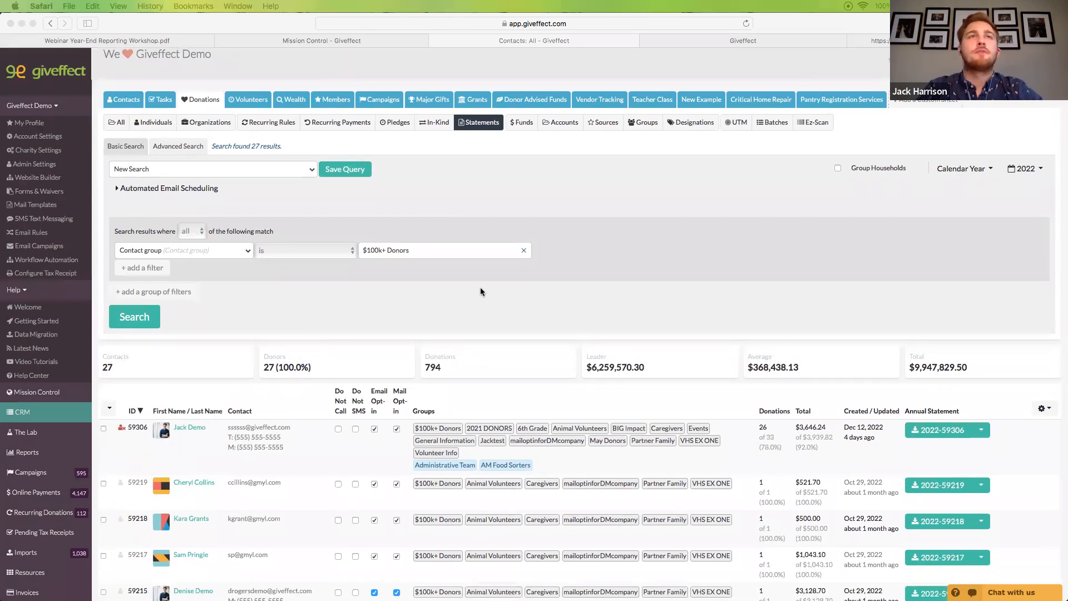
{"action": "scroll", "coordinate": [481, 291], "scroll_direction": "down", "scroll_amount": 1}
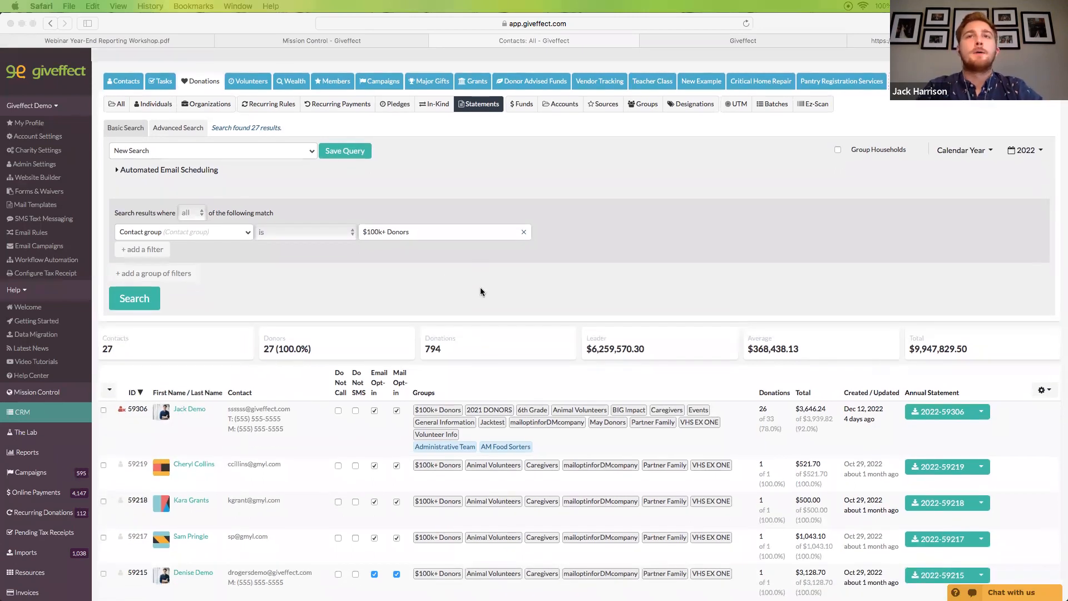
{"action": "scroll", "coordinate": [481, 291], "scroll_direction": "down", "scroll_amount": 5}
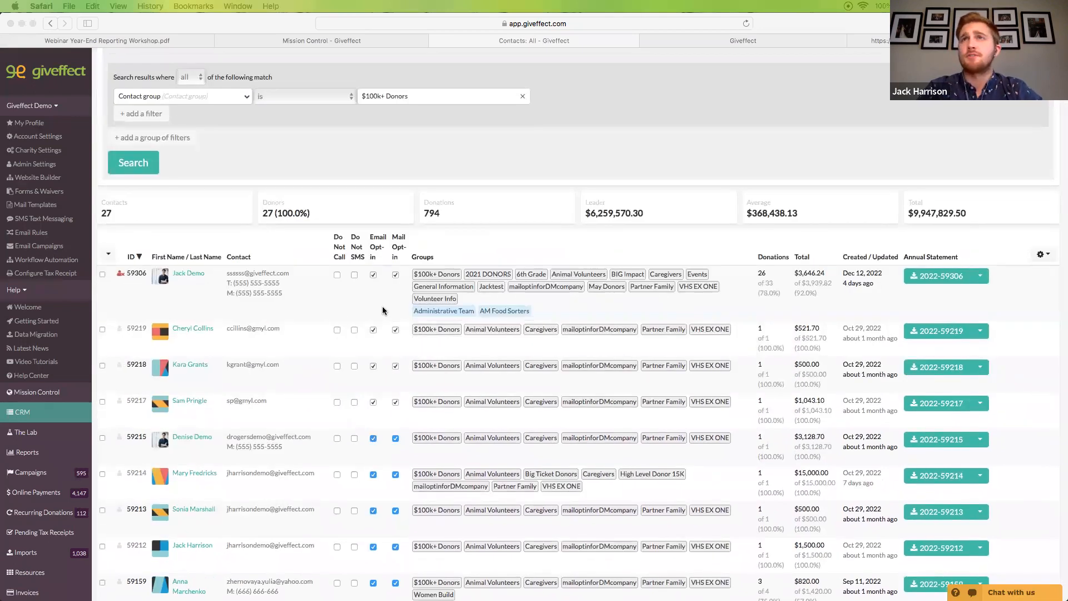
{"action": "left_click", "coordinate": [981, 276]}
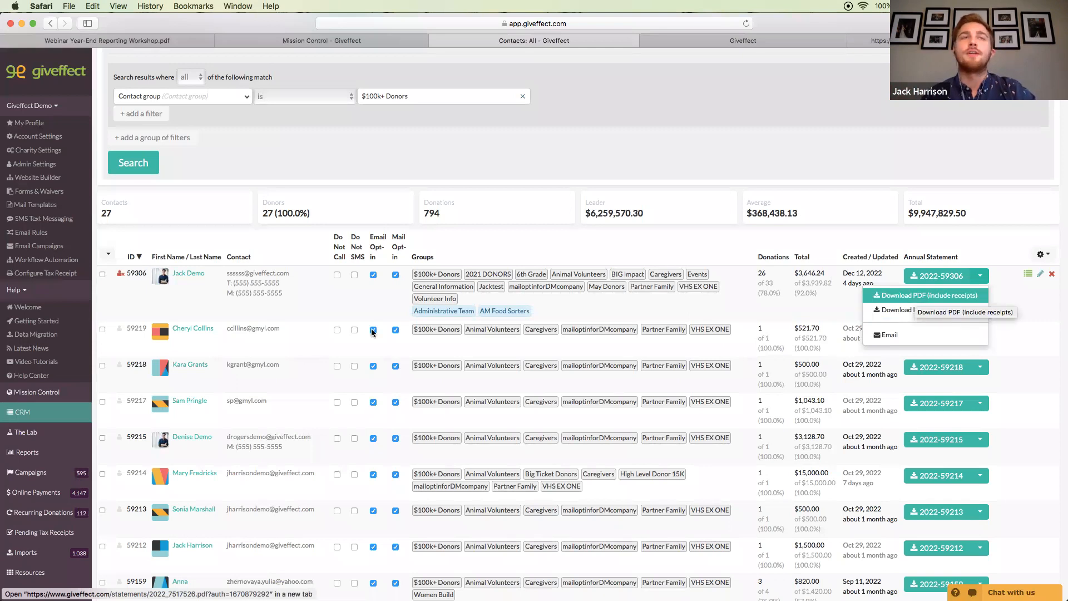
{"action": "left_click", "coordinate": [350, 309]}
Select all the filtered donors and open the print settings for their annual statements
{"action": "left_click", "coordinate": [105, 261]}
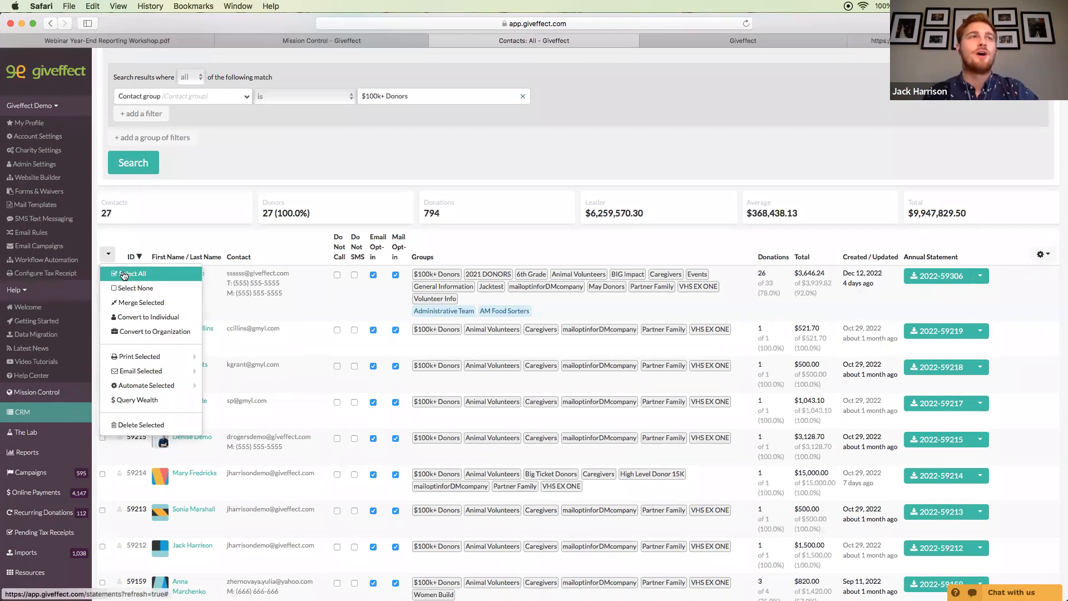
{"action": "left_click", "coordinate": [124, 274]}
{"action": "left_click", "coordinate": [109, 256]}
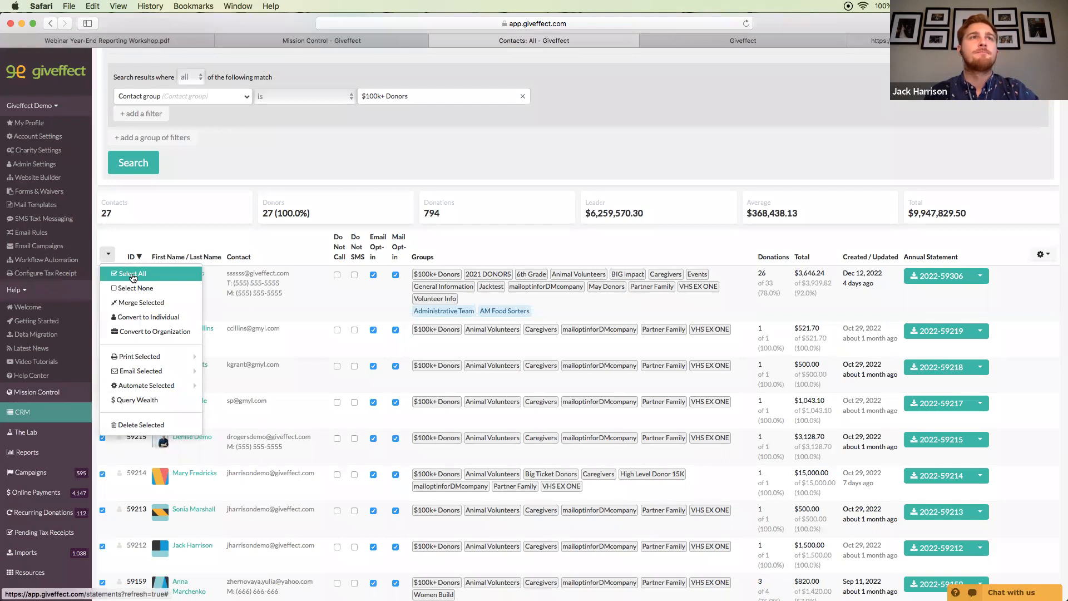
{"action": "mouse_move", "coordinate": [159, 357]}
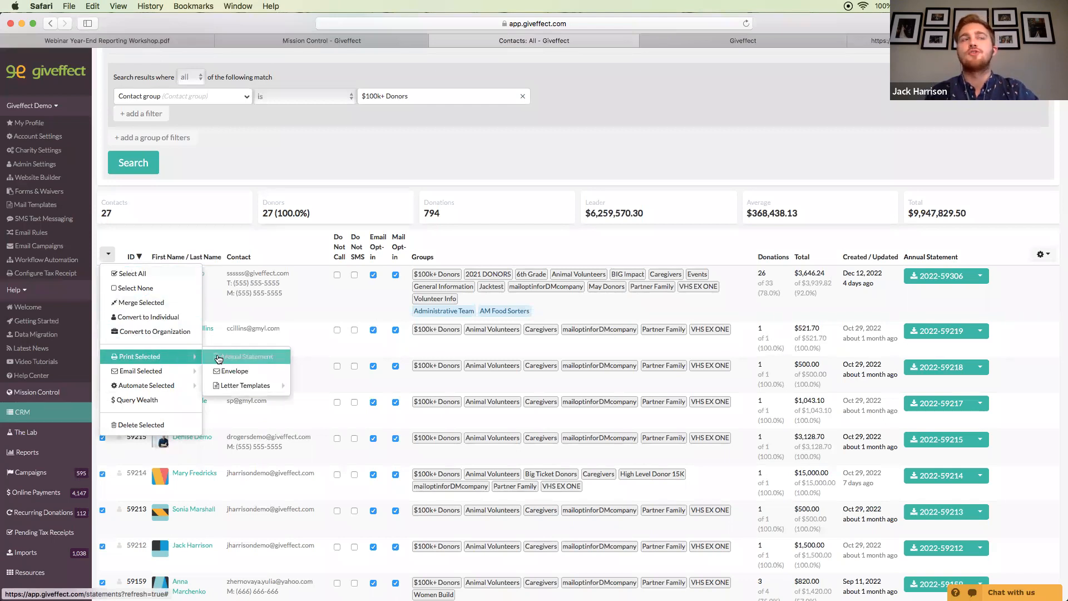
{"action": "left_click", "coordinate": [262, 360]}
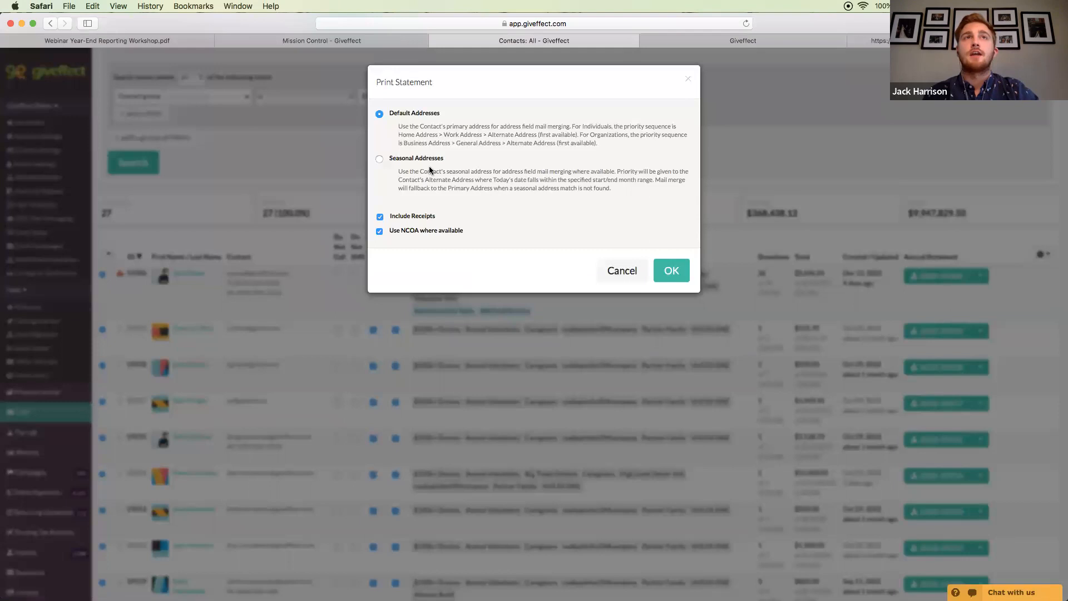
Print the annual statements with default addresses, receipts and NCOA where available, and close the print settings
{"action": "scroll", "coordinate": [407, 210], "scroll_direction": "up", "scroll_amount": 5}
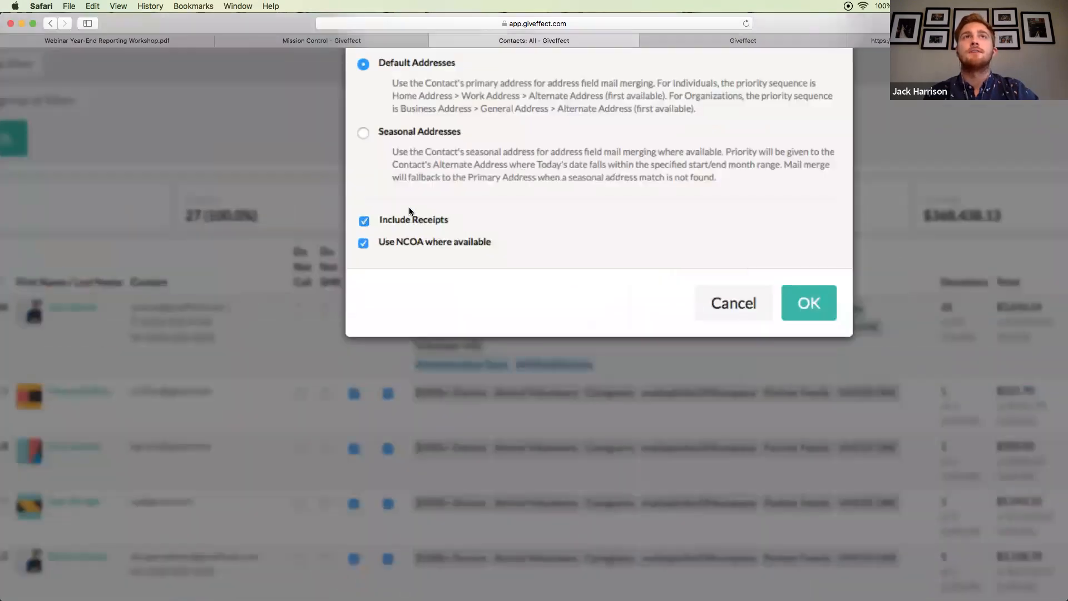
{"action": "scroll", "coordinate": [409, 211], "scroll_direction": "down", "scroll_amount": 5}
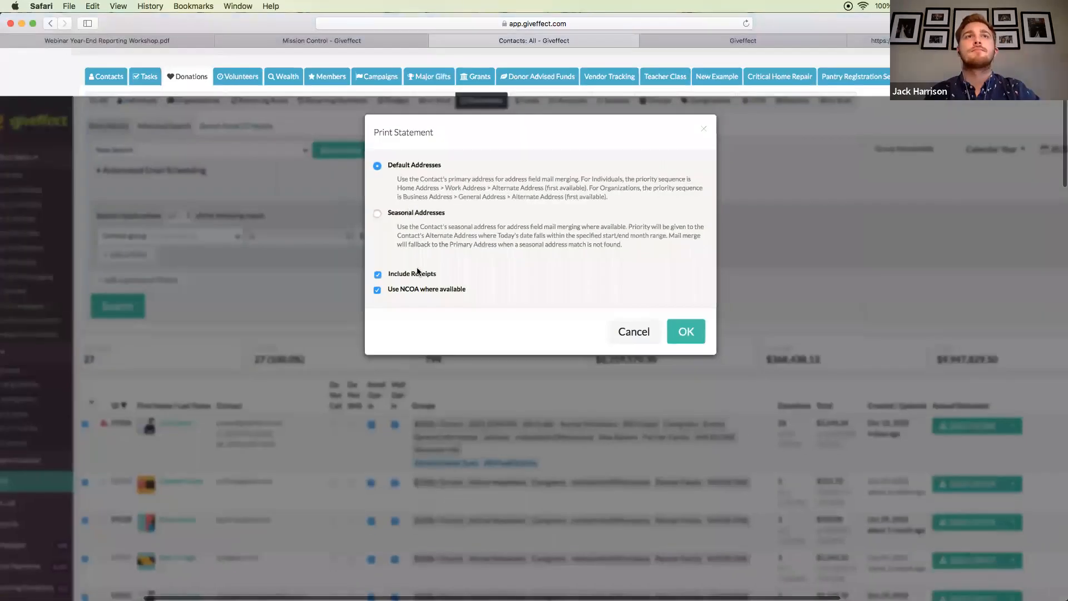
{"action": "scroll", "coordinate": [415, 282], "scroll_direction": "down", "scroll_amount": 1}
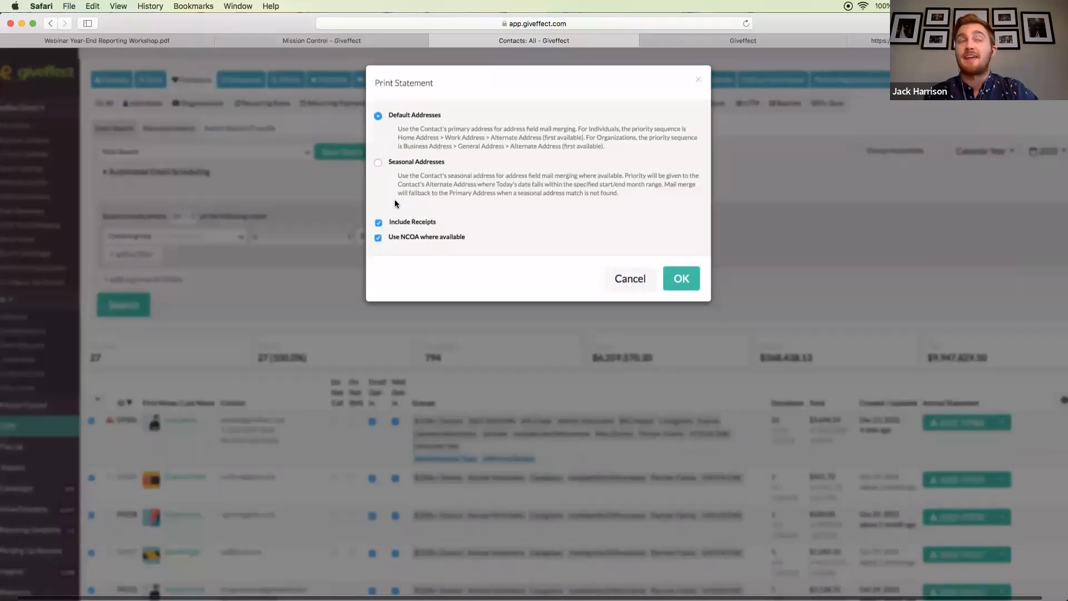
{"action": "left_click", "coordinate": [697, 285]}
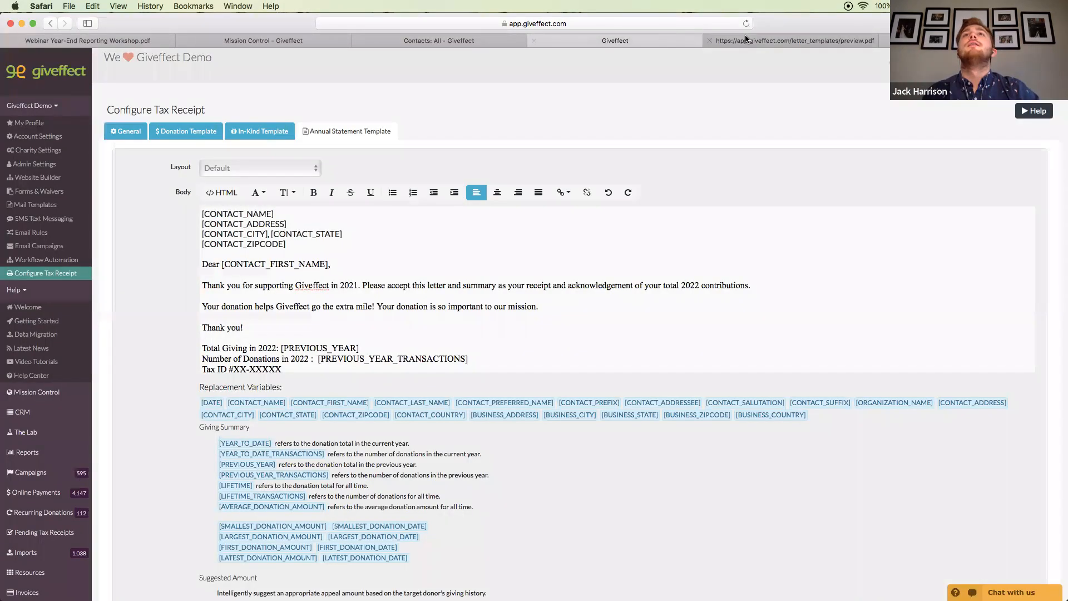
{"action": "left_click", "coordinate": [746, 39]}
{"action": "left_click", "coordinate": [471, 44]}
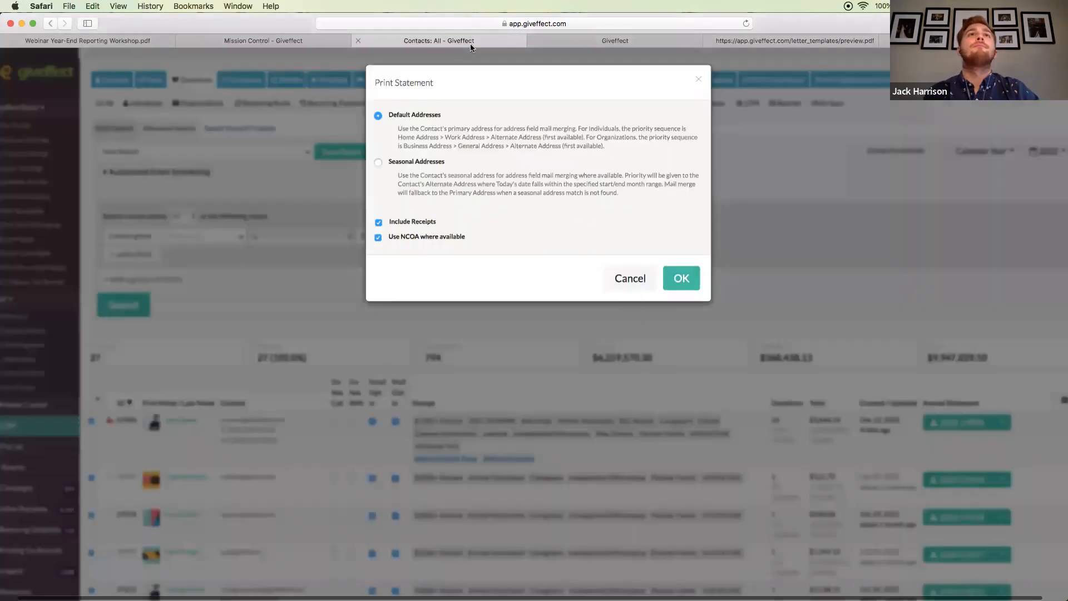
{"action": "left_click", "coordinate": [627, 279]}
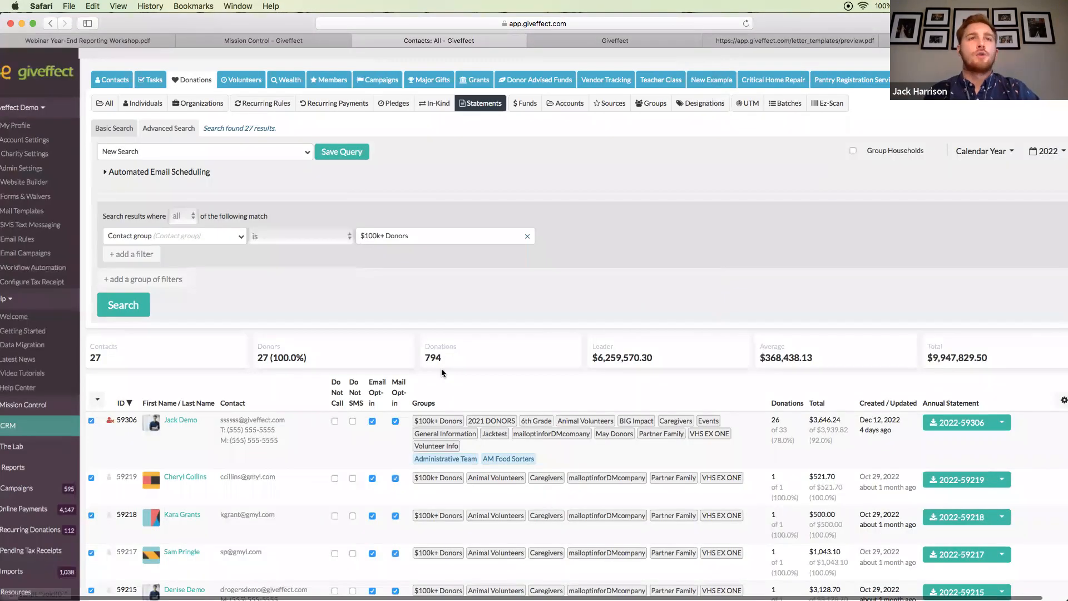
Look through the print options for the selected donors, including the available letter templates
{"action": "scroll", "coordinate": [351, 432], "scroll_direction": "down", "scroll_amount": 3}
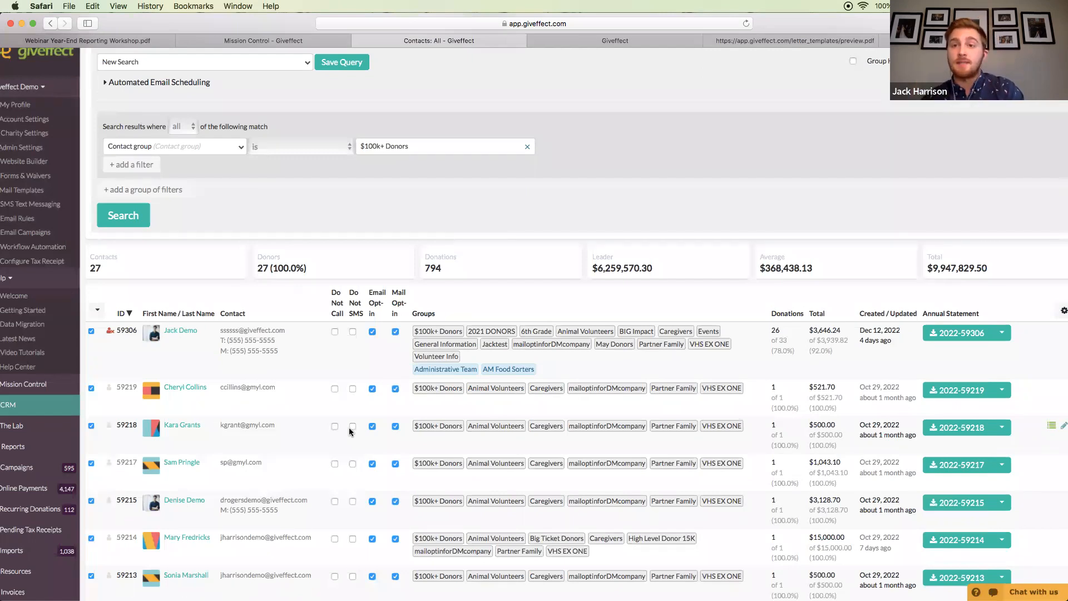
{"action": "scroll", "coordinate": [278, 451], "scroll_direction": "down", "scroll_amount": 2}
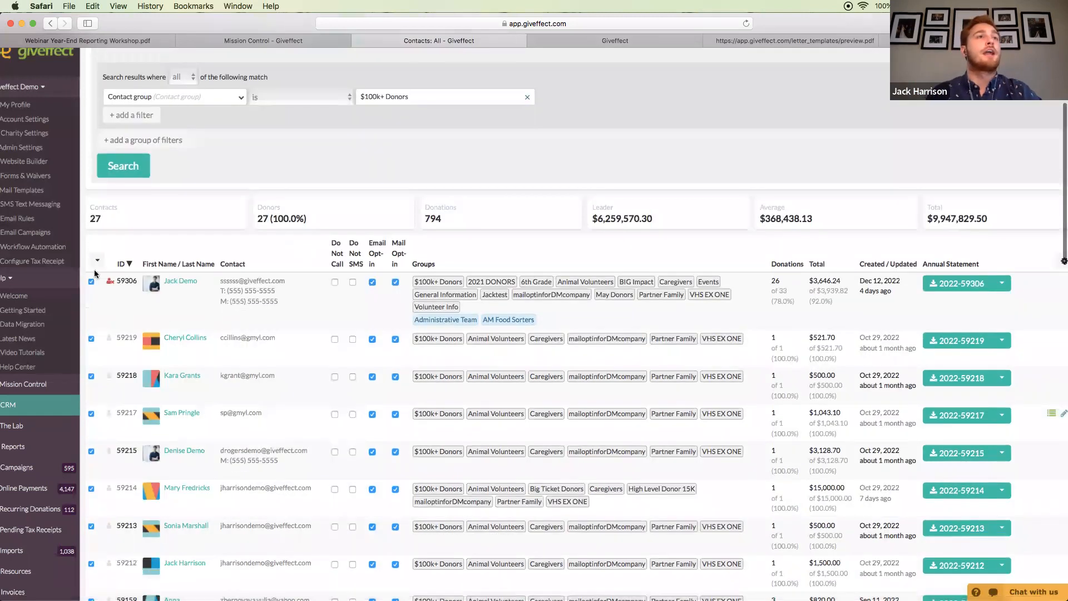
{"action": "left_click", "coordinate": [96, 264]}
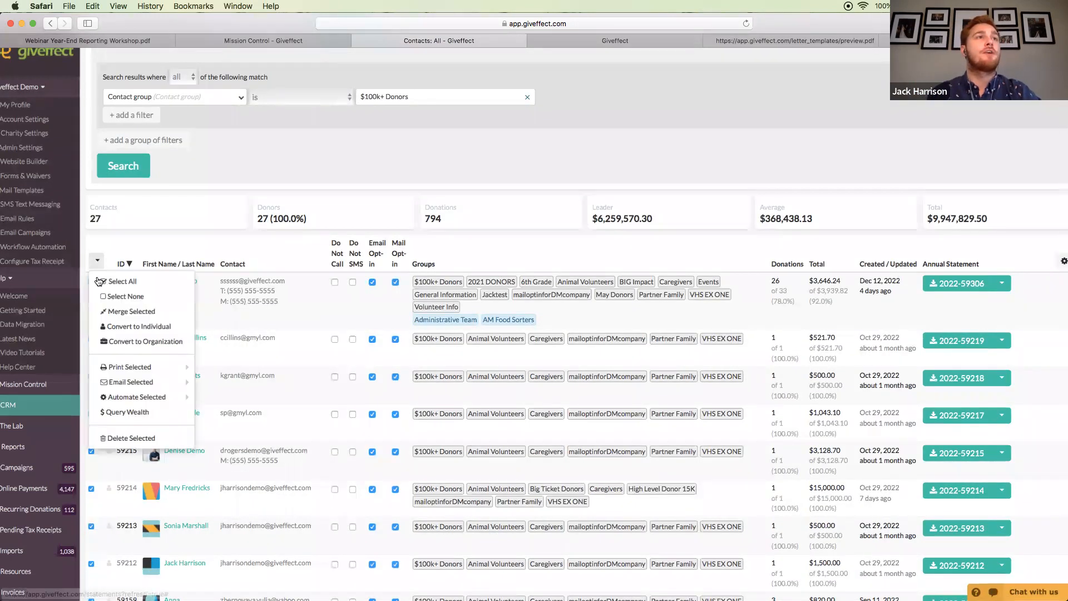
{"action": "mouse_move", "coordinate": [139, 367]}
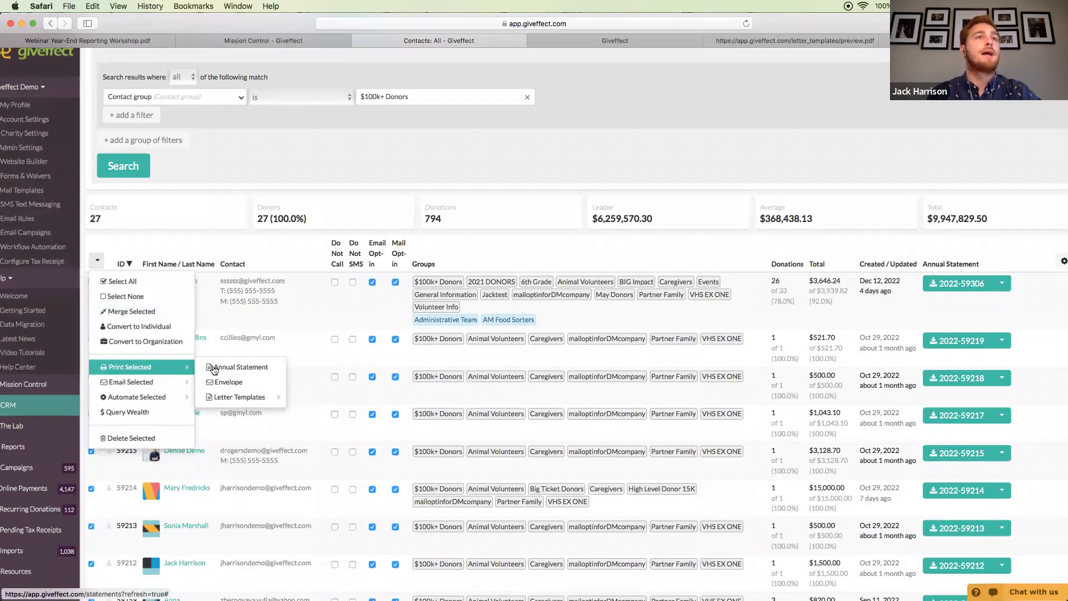
{"action": "mouse_move", "coordinate": [247, 399]}
{"action": "scroll", "coordinate": [374, 445], "scroll_direction": "up", "scroll_amount": 1}
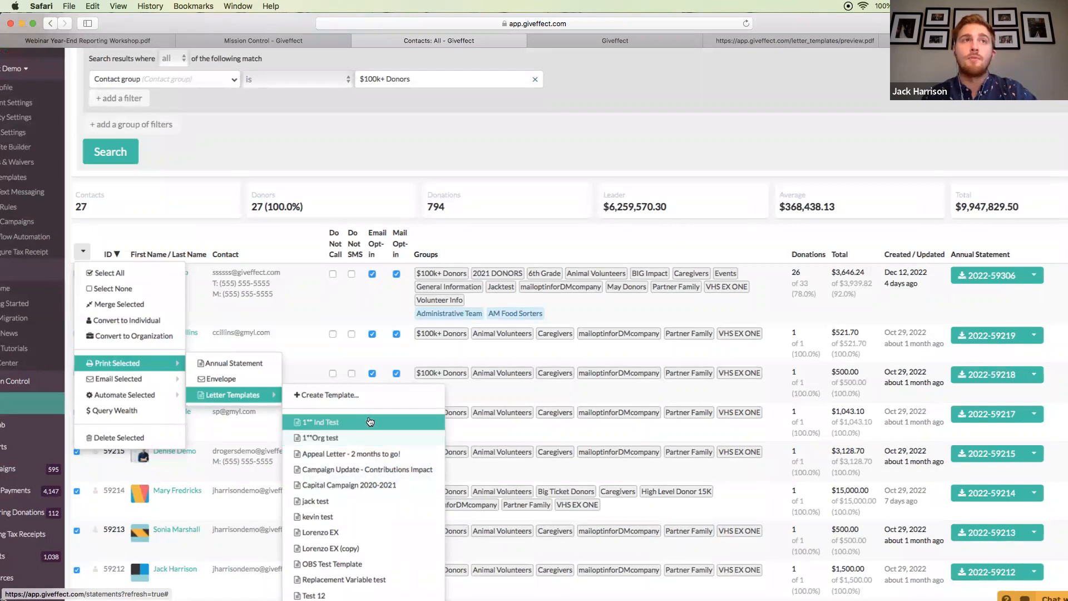
Review the print settings for the "1** Ind Test" letter template and close them without printing
{"action": "left_click", "coordinate": [371, 427]}
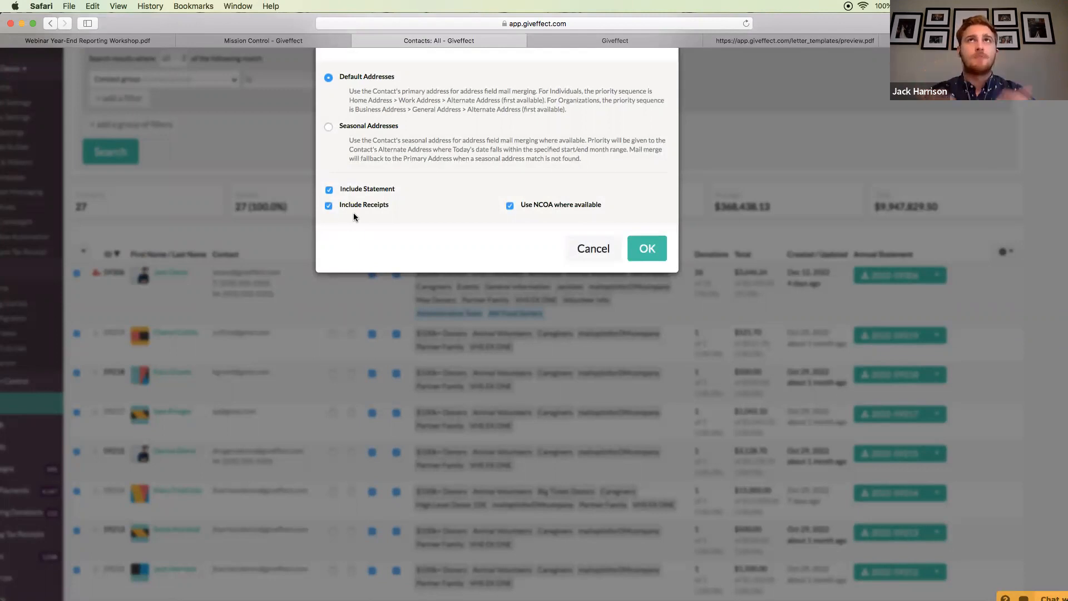
{"action": "scroll", "coordinate": [354, 213], "scroll_direction": "up", "scroll_amount": 2}
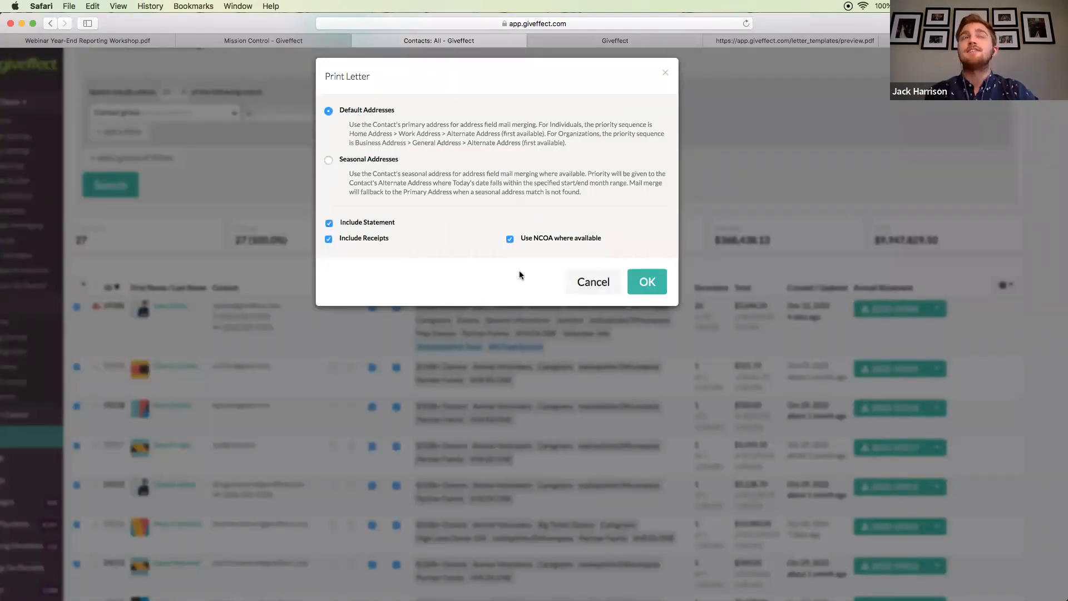
{"action": "left_click", "coordinate": [578, 288]}
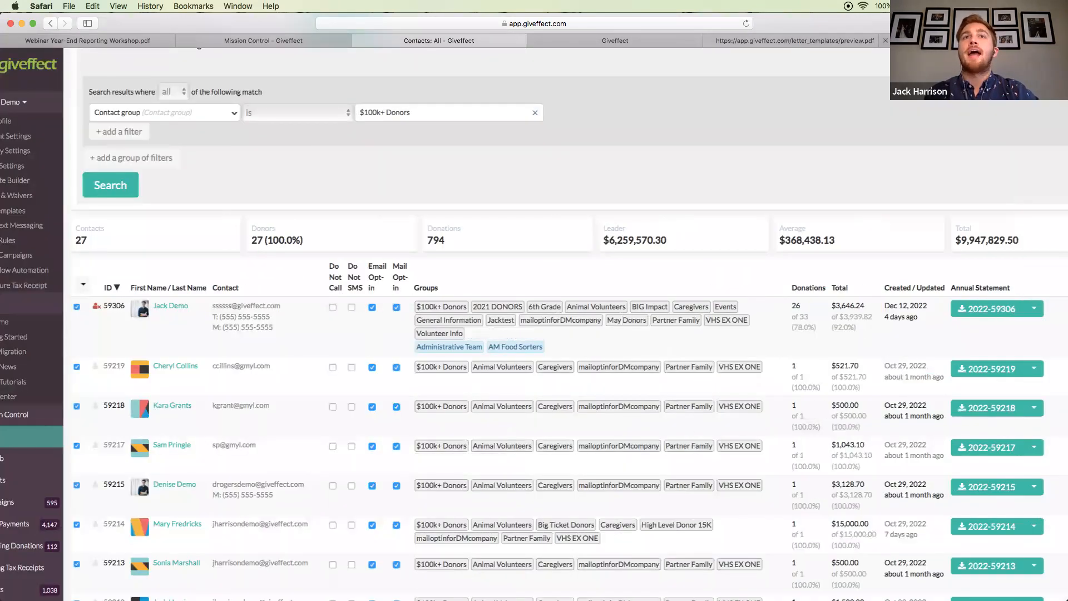
Read through the letter portion of the annual statement PDF preview, including its greeting, message and giving total
{"action": "key", "text": "super+shift+bracketright"}
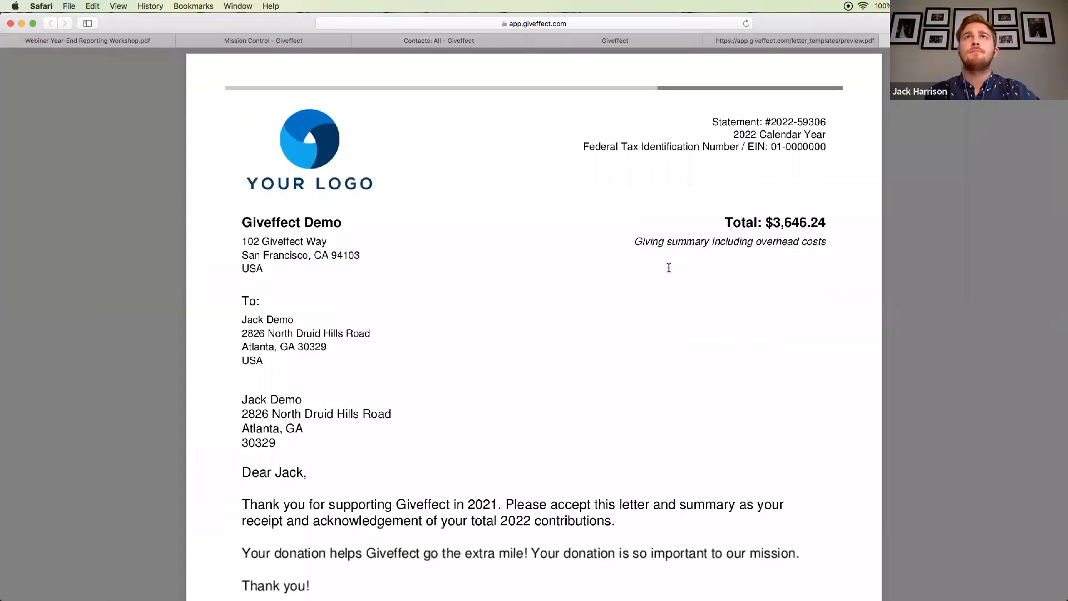
{"action": "scroll", "coordinate": [669, 267], "scroll_direction": "down", "scroll_amount": 1}
{"action": "scroll", "coordinate": [569, 319], "scroll_direction": "down", "scroll_amount": 2}
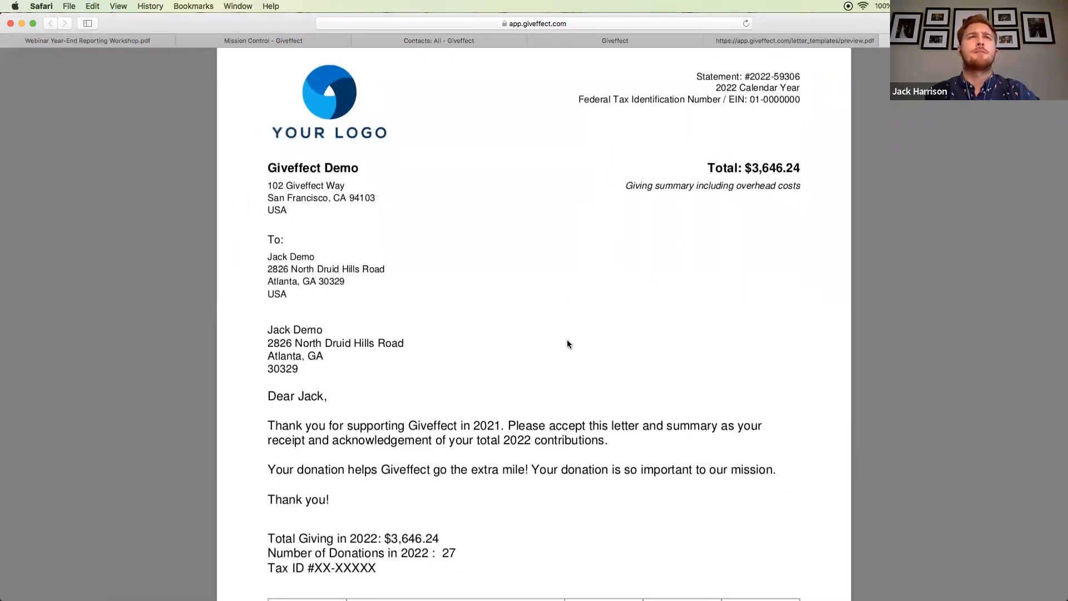
{"action": "scroll", "coordinate": [568, 344], "scroll_direction": "down", "scroll_amount": 4}
{"action": "scroll", "coordinate": [567, 344], "scroll_direction": "down", "scroll_amount": 1}
{"action": "scroll", "coordinate": [567, 344], "scroll_direction": "up", "scroll_amount": 2}
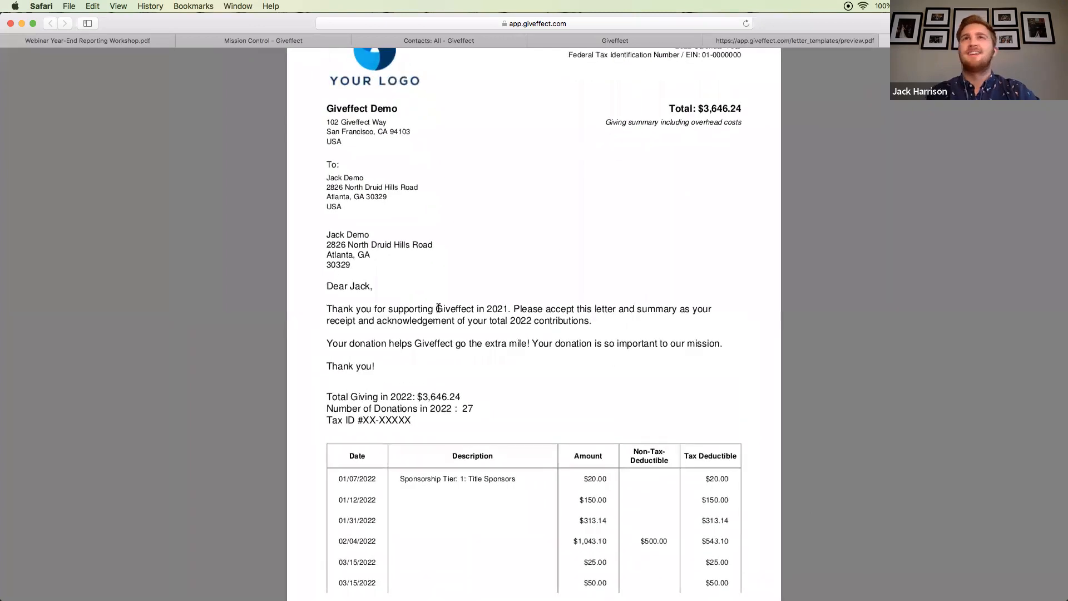
{"action": "scroll", "coordinate": [439, 307], "scroll_direction": "up", "scroll_amount": 2}
{"action": "left_click_drag", "start_coordinate": [669, 172], "coordinate": [749, 169]}
{"action": "left_click", "coordinate": [573, 271]}
{"action": "scroll", "coordinate": [566, 396], "scroll_direction": "down", "scroll_amount": 7}
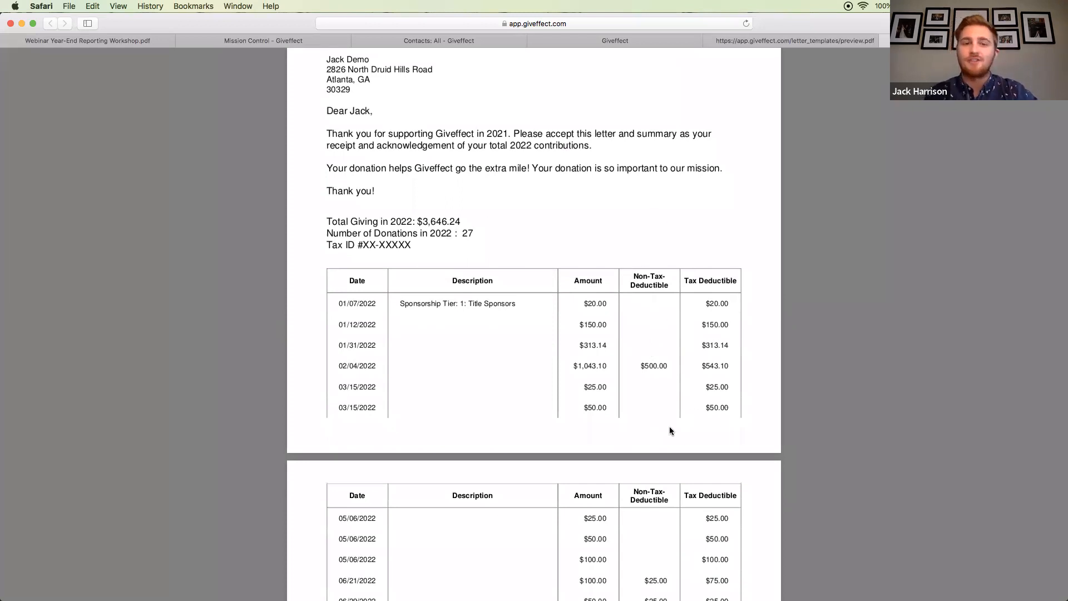
Examine the donation table and the individual receipts attached to the annual statement PDF
{"action": "scroll", "coordinate": [622, 469], "scroll_direction": "down", "scroll_amount": 10}
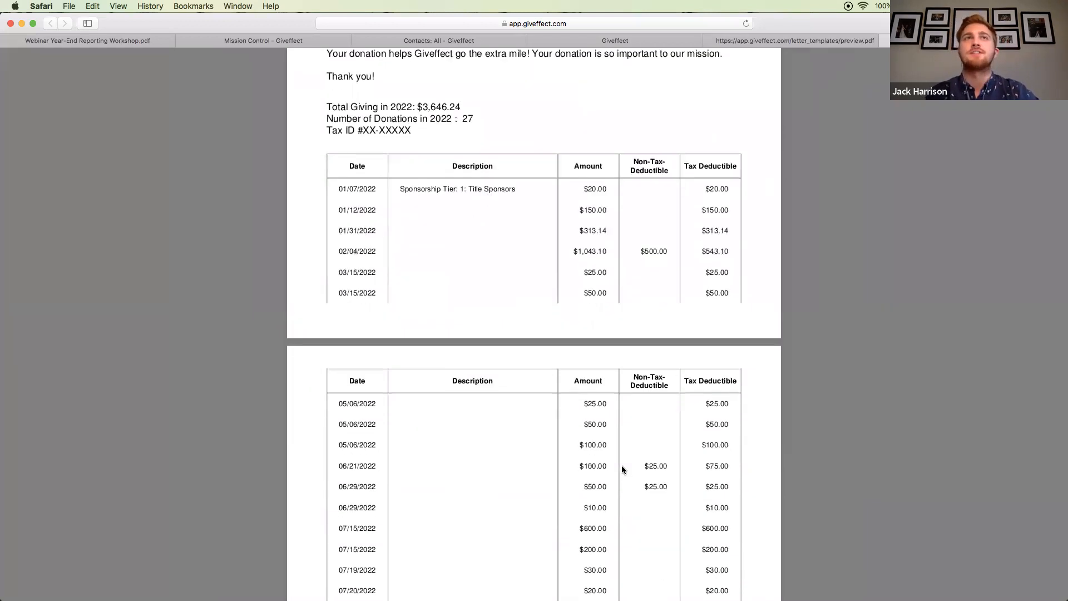
{"action": "scroll", "coordinate": [622, 470], "scroll_direction": "down", "scroll_amount": 10}
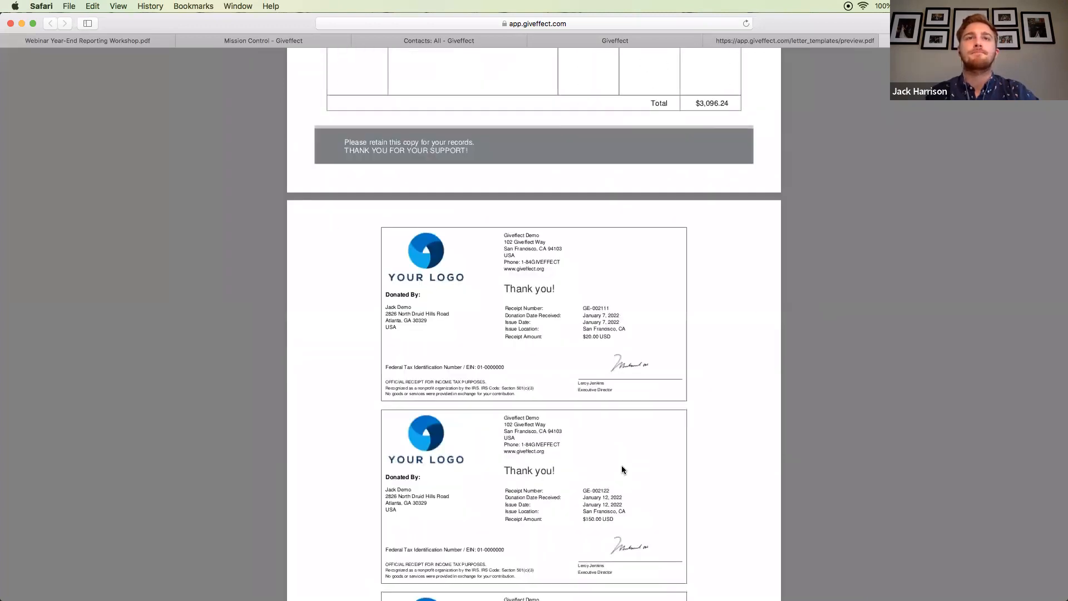
{"action": "scroll", "coordinate": [622, 469], "scroll_direction": "down", "scroll_amount": 2}
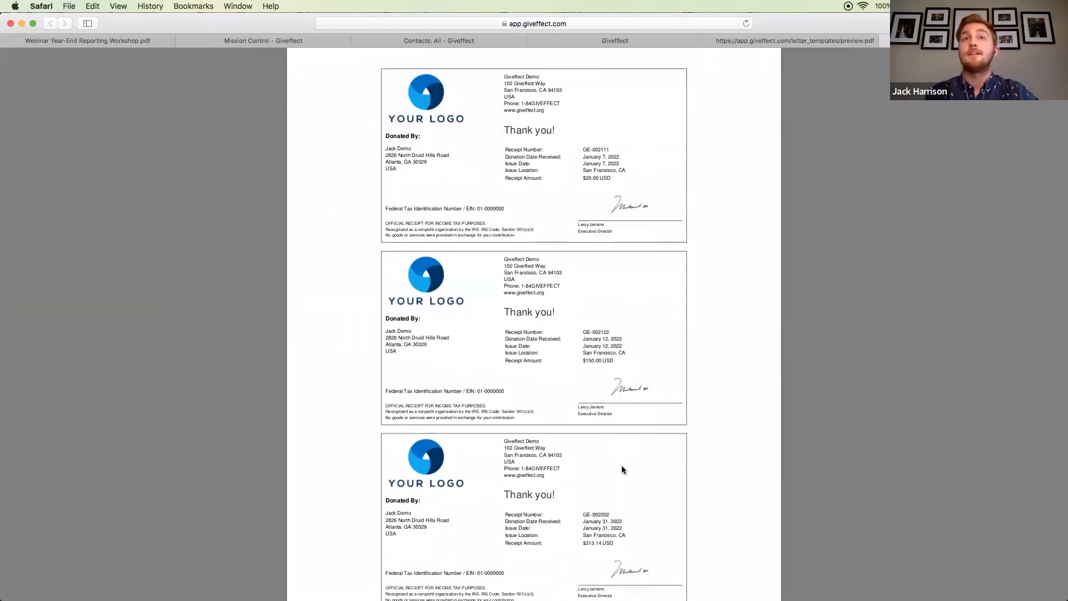
{"action": "scroll", "coordinate": [622, 470], "scroll_direction": "down", "scroll_amount": 1}
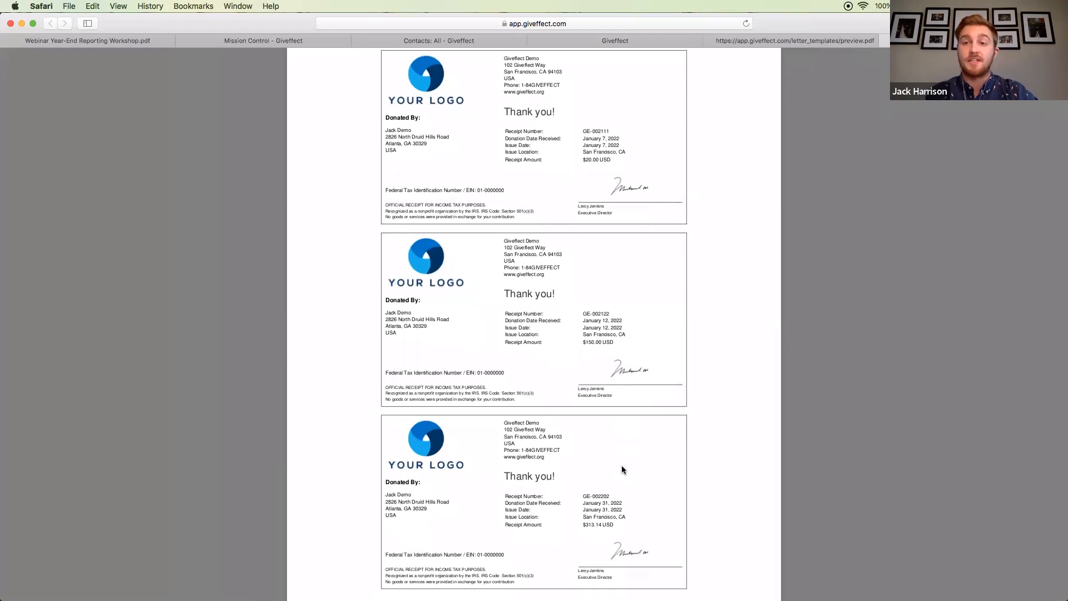
{"action": "scroll", "coordinate": [622, 469], "scroll_direction": "down", "scroll_amount": 10}
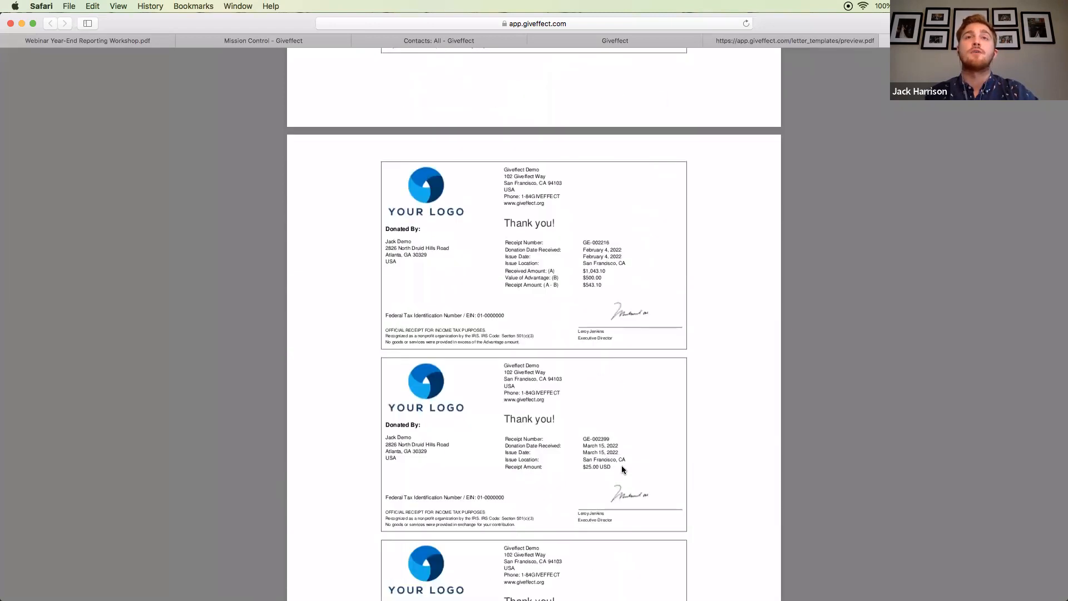
{"action": "scroll", "coordinate": [623, 469], "scroll_direction": "down", "scroll_amount": 3}
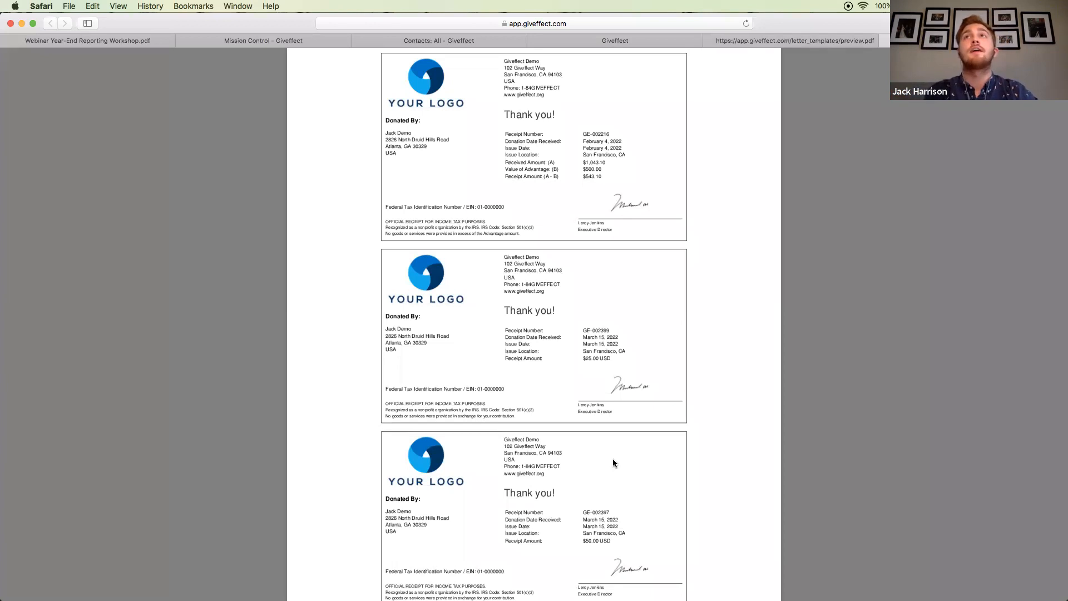
{"action": "scroll", "coordinate": [589, 390], "scroll_direction": "down", "scroll_amount": 1}
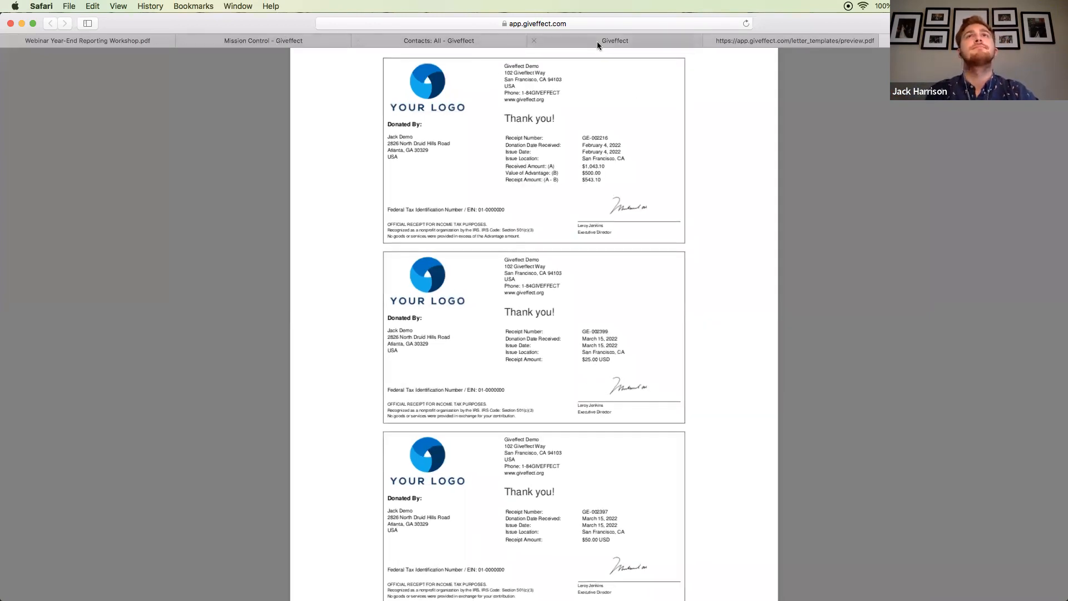
Check the annual statement template and look through the full list of filtered donors on the Statements page
{"action": "left_click", "coordinate": [573, 40]}
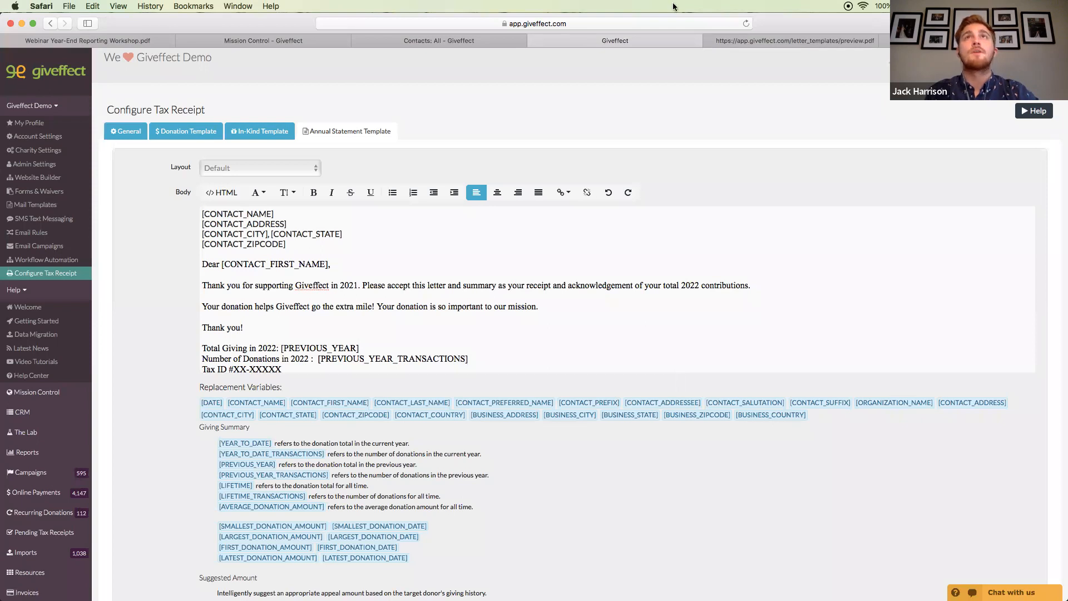
{"action": "left_click", "coordinate": [459, 42]}
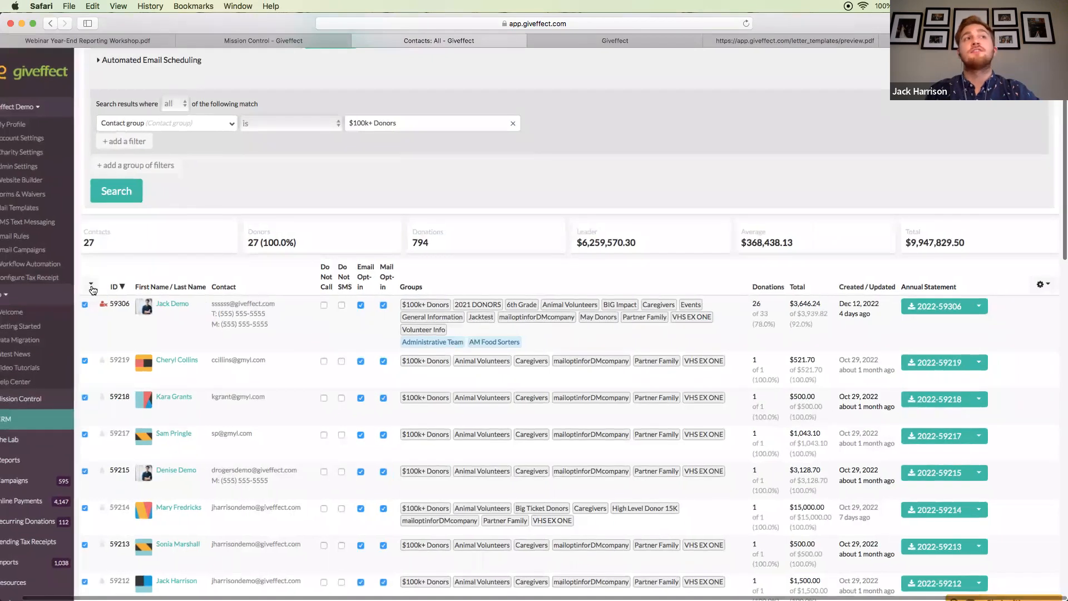
{"action": "left_click", "coordinate": [90, 284]}
{"action": "left_click", "coordinate": [181, 243]}
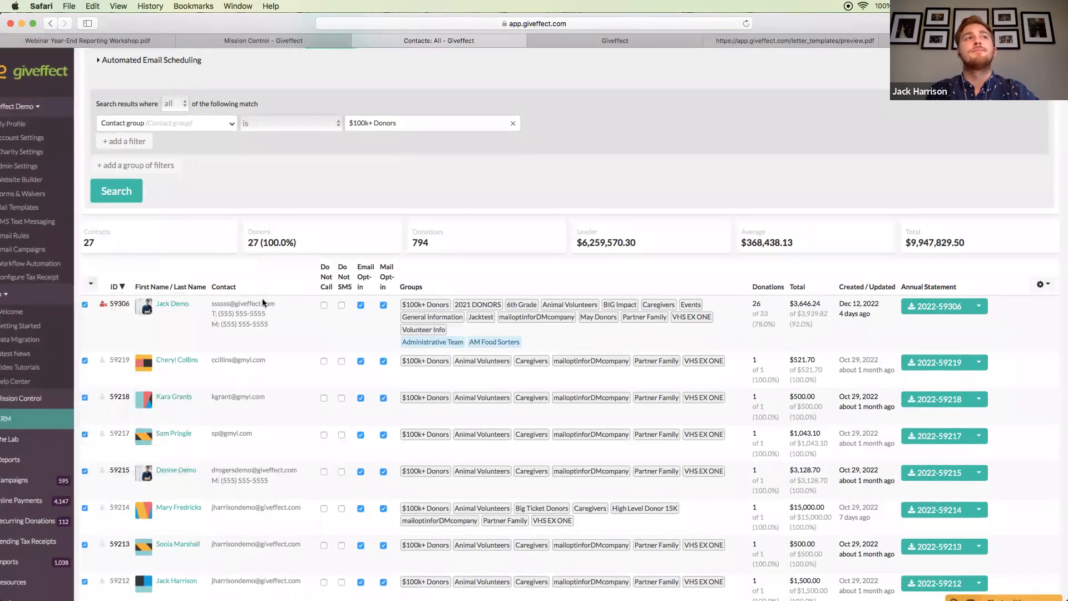
{"action": "scroll", "coordinate": [256, 366], "scroll_direction": "down", "scroll_amount": 12}
{"action": "scroll", "coordinate": [259, 369], "scroll_direction": "down", "scroll_amount": 12}
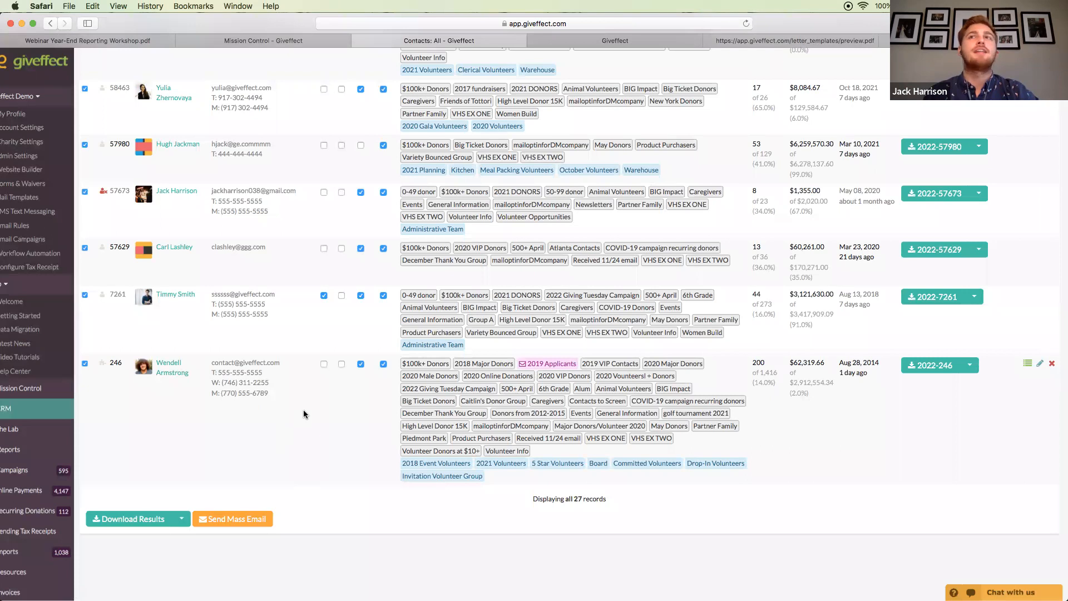
{"action": "scroll", "coordinate": [303, 414], "scroll_direction": "up", "scroll_amount": 20}
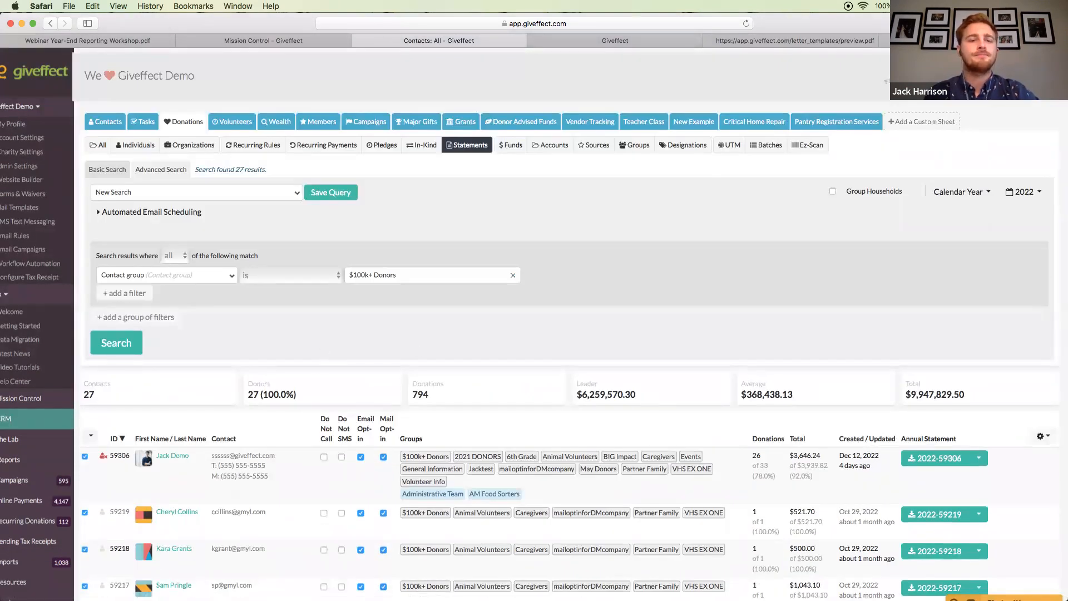
Bring up the Q&A page of the Year-End Reporting Workshop PDF
{"action": "left_click", "coordinate": [279, 40]}
{"action": "left_click", "coordinate": [86, 42]}
{"action": "scroll", "coordinate": [334, 486], "scroll_direction": "down", "scroll_amount": 8}
{"action": "scroll", "coordinate": [356, 513], "scroll_direction": "down", "scroll_amount": 6}
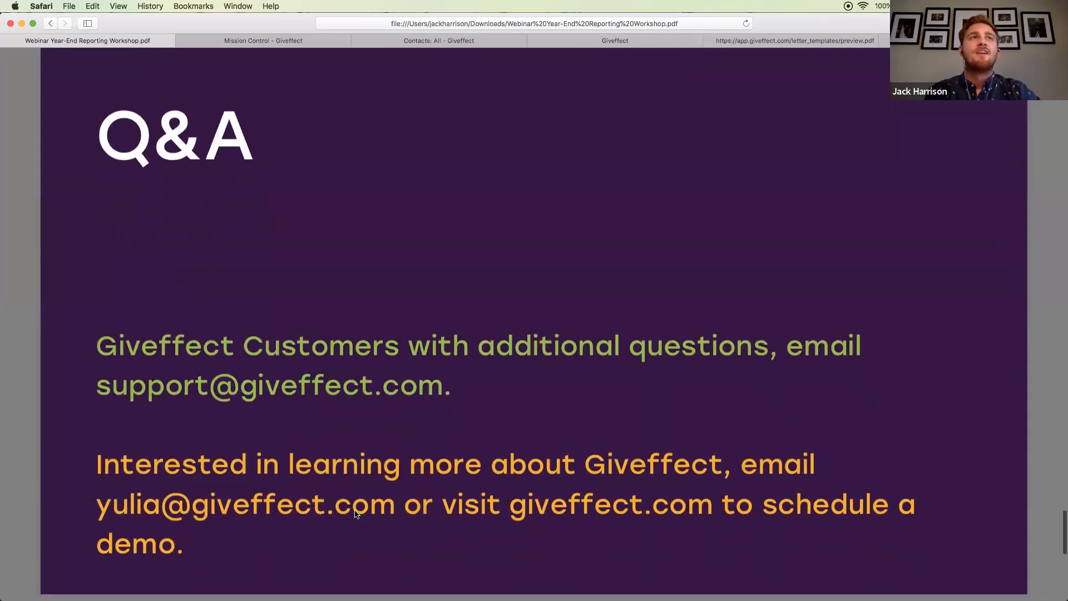
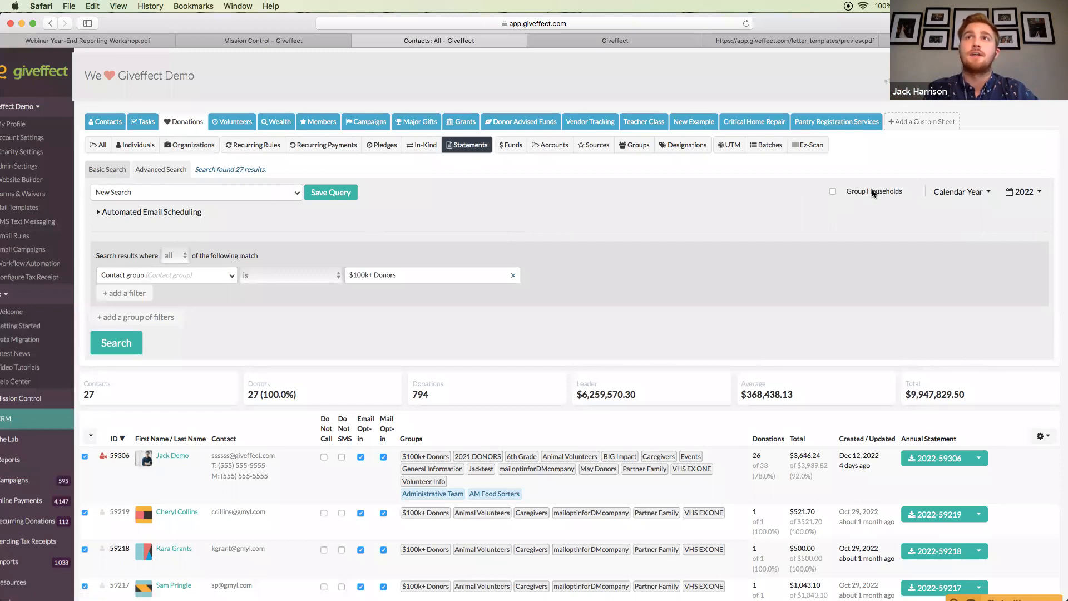
Group the 2022 annual statements of the $100k+ Donors by household and rerun the search to review the list
{"action": "left_click", "coordinate": [833, 192]}
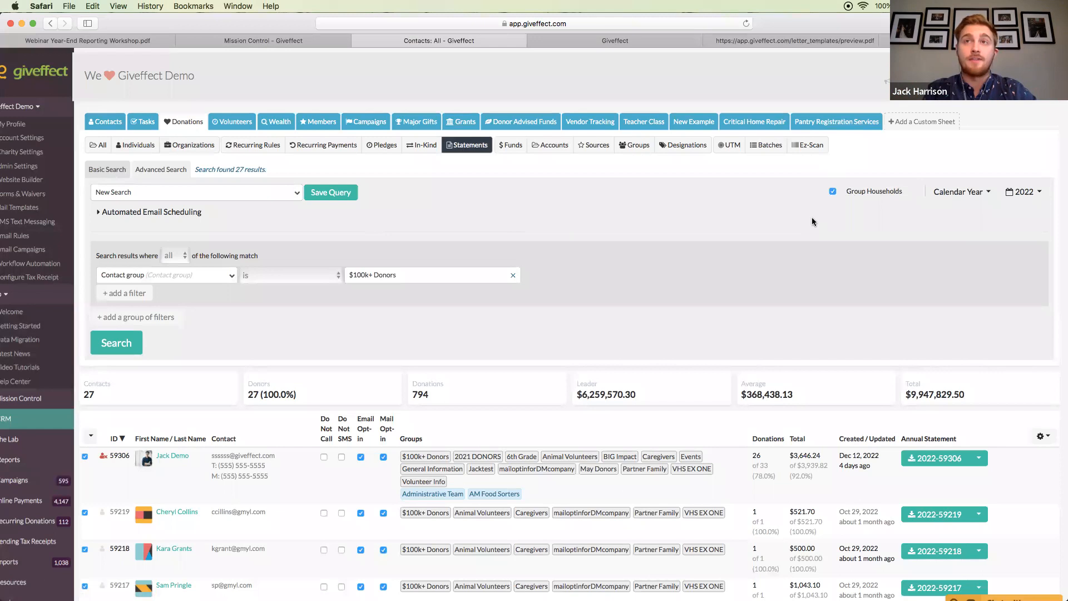
{"action": "left_click", "coordinate": [128, 340]}
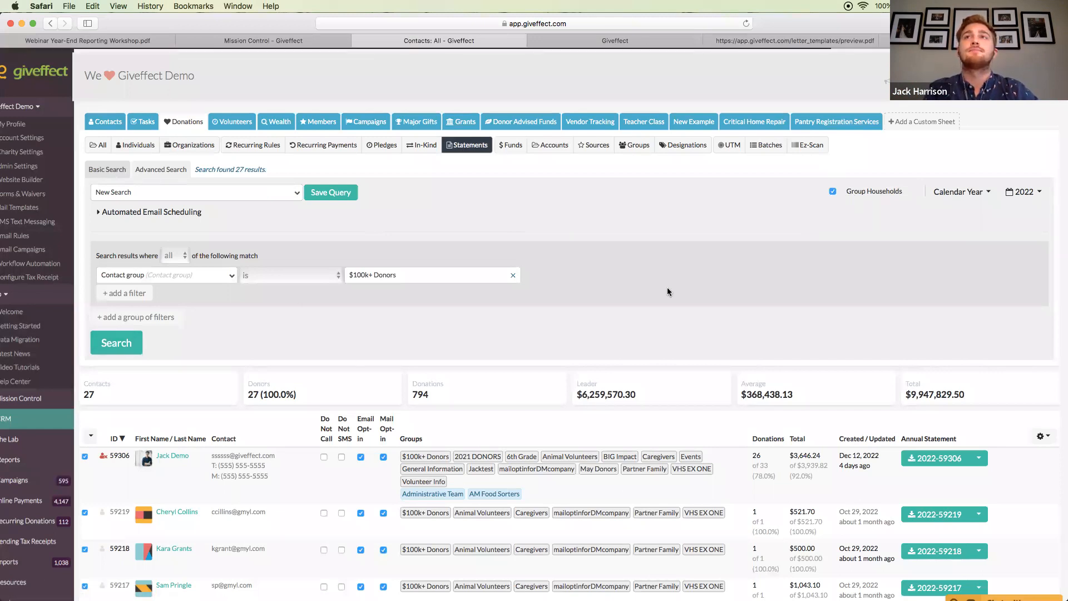
{"action": "scroll", "coordinate": [666, 287], "scroll_direction": "down", "scroll_amount": 1}
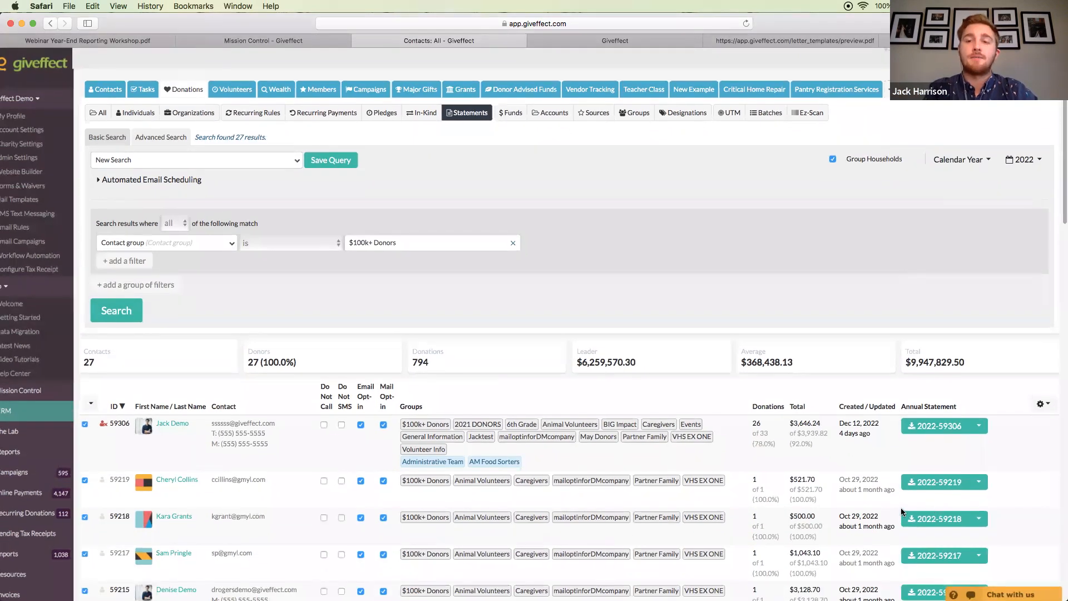
{"action": "scroll", "coordinate": [835, 501], "scroll_direction": "down", "scroll_amount": 3}
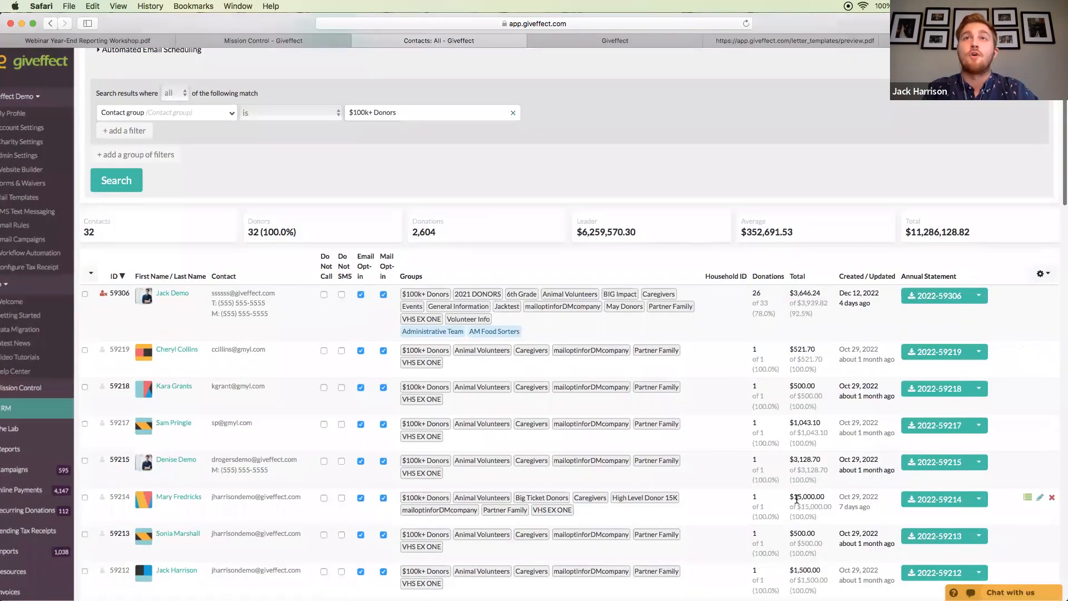
{"action": "scroll", "coordinate": [797, 499], "scroll_direction": "up", "scroll_amount": 2}
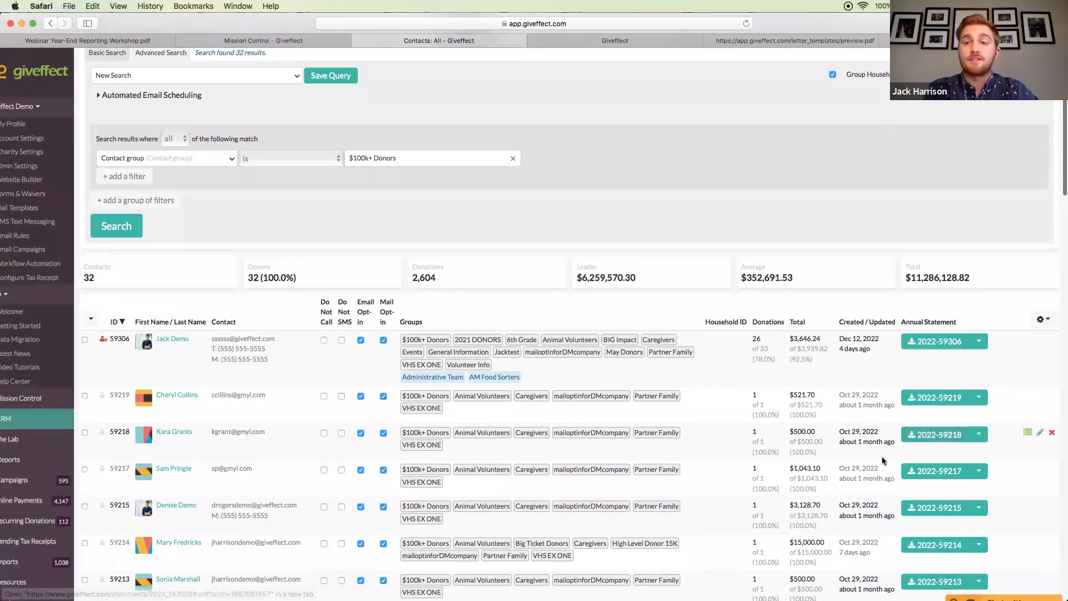
{"action": "scroll", "coordinate": [848, 460], "scroll_direction": "up", "scroll_amount": 5}
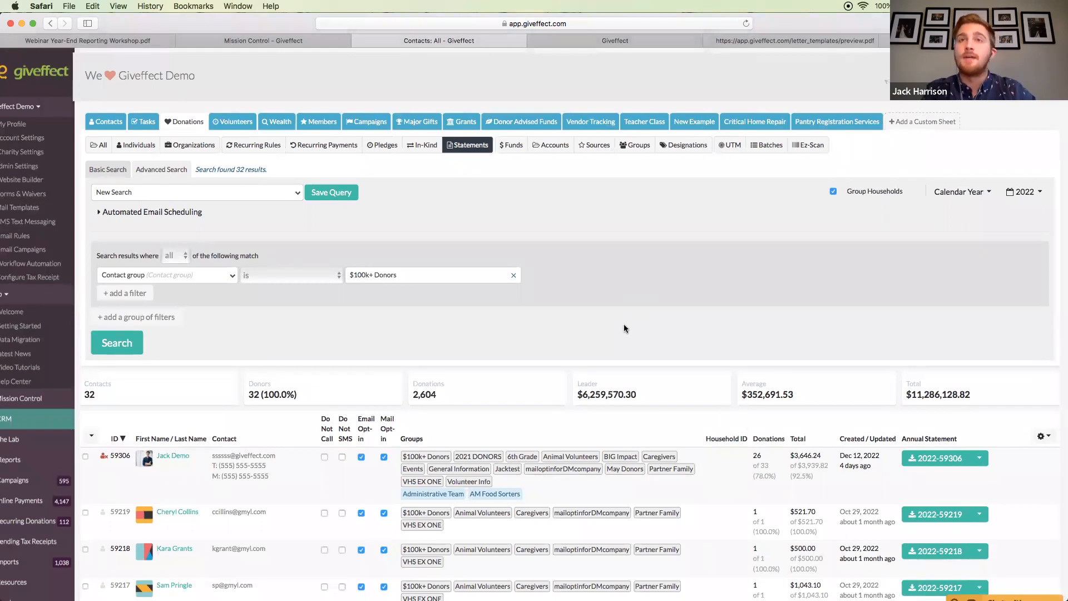
{"action": "scroll", "coordinate": [632, 357], "scroll_direction": "down", "scroll_amount": 2}
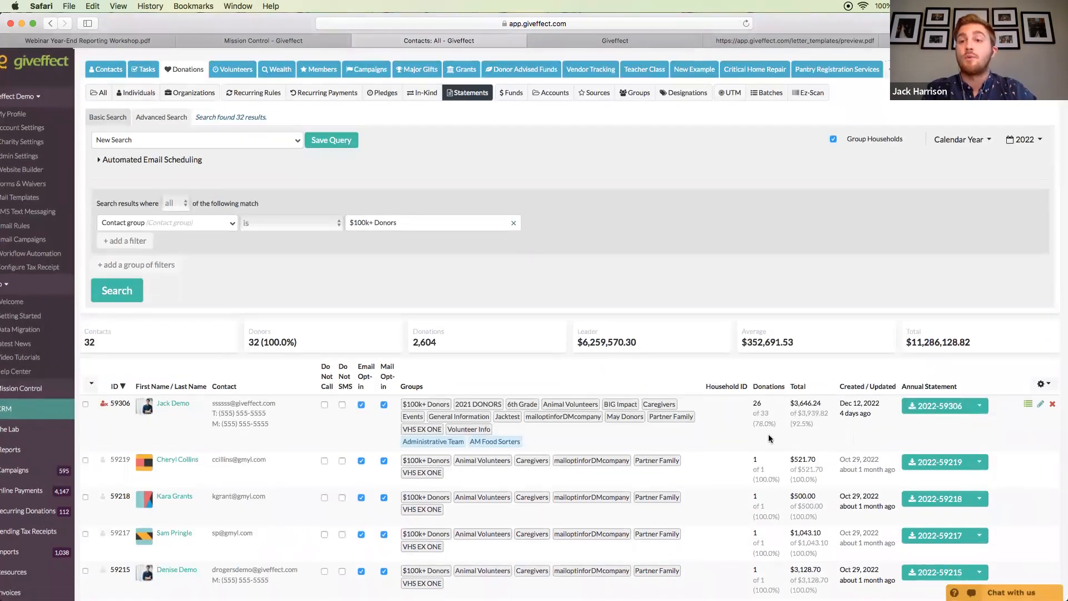
{"action": "scroll", "coordinate": [719, 428], "scroll_direction": "up", "scroll_amount": 2}
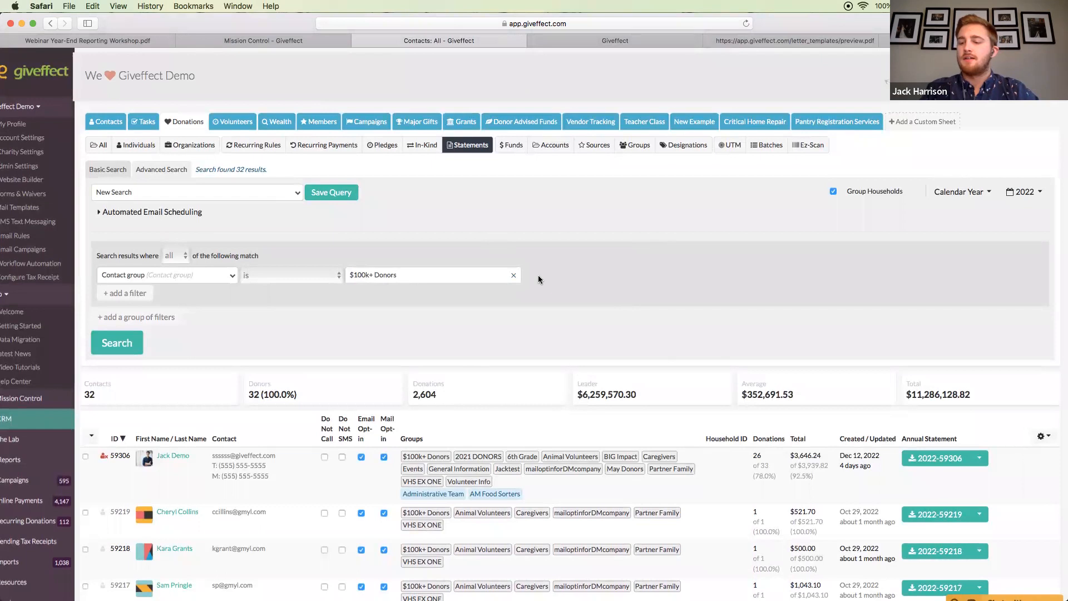
{"action": "left_click", "coordinate": [296, 41]}
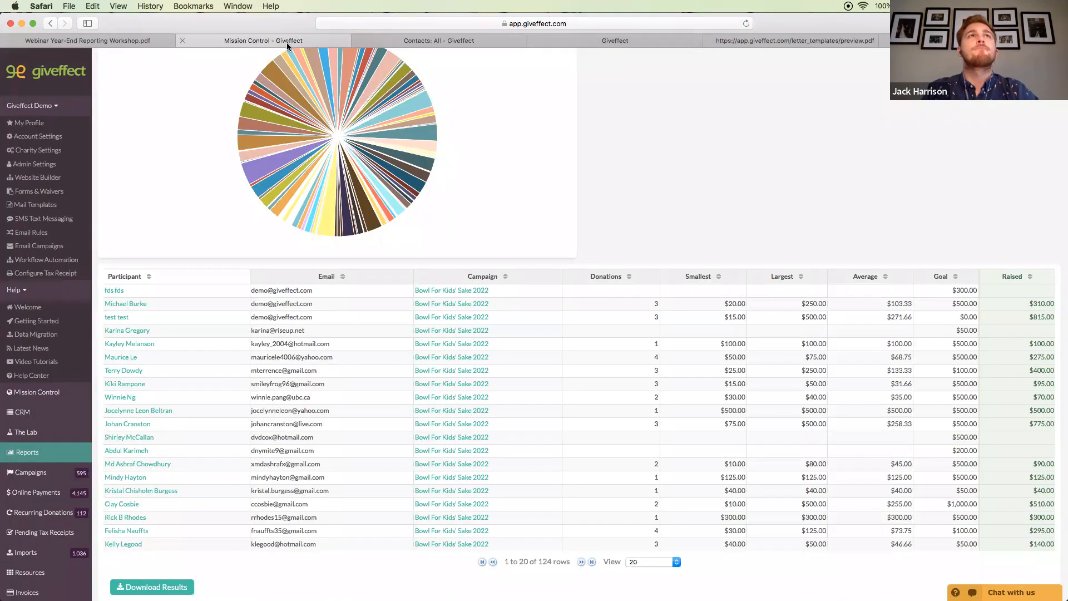
{"action": "left_click", "coordinate": [435, 35]}
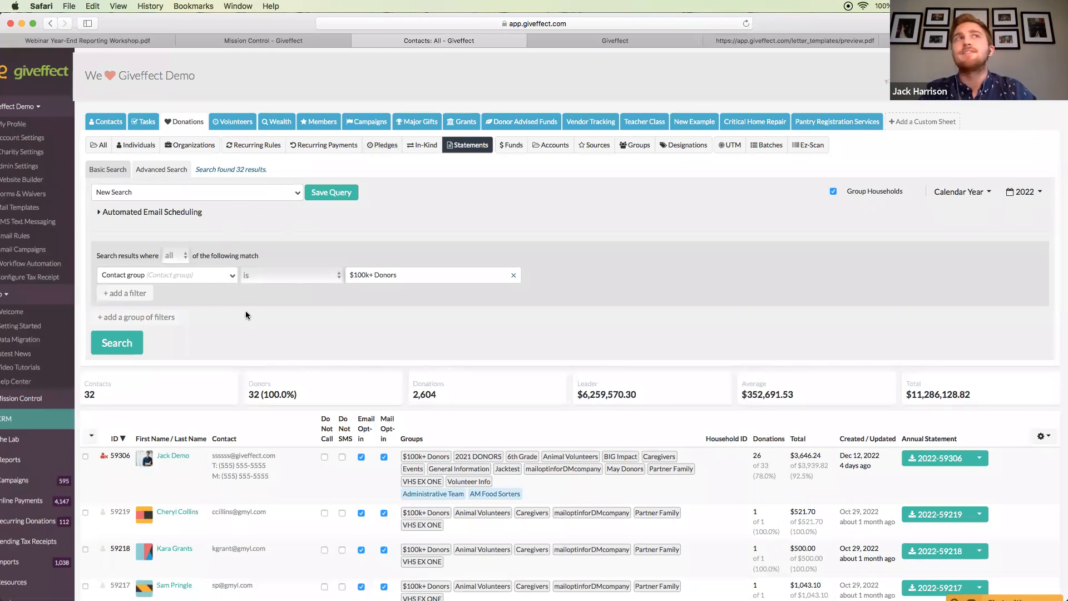
Replace the contact group filter with a Contact Email is blank filter and search the household-grouped 2022 statements
{"action": "left_click", "coordinate": [513, 279]}
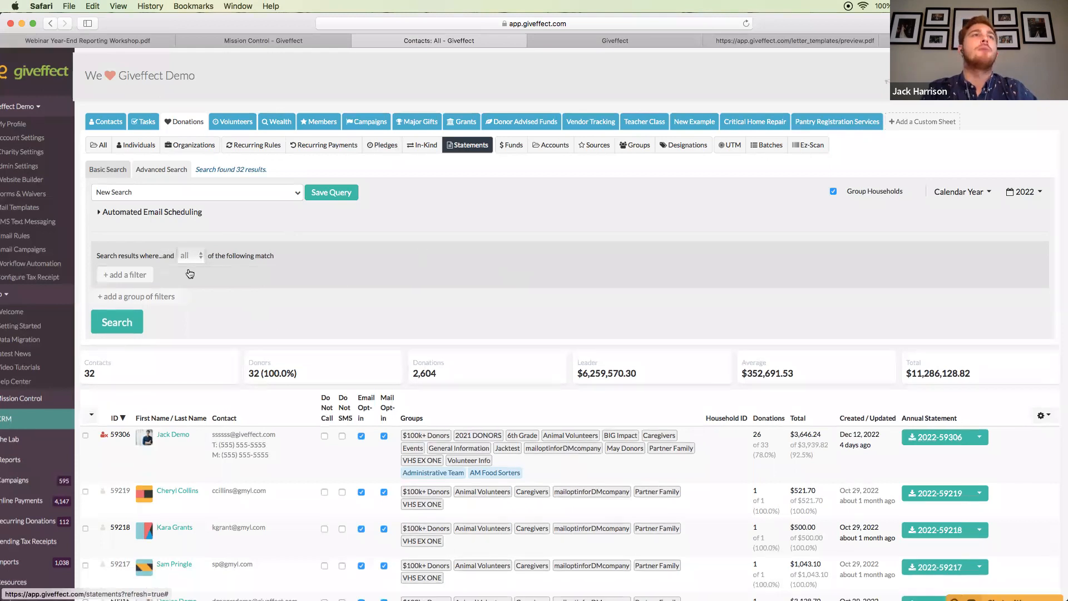
{"action": "left_click", "coordinate": [191, 274]}
{"action": "left_click", "coordinate": [144, 250]}
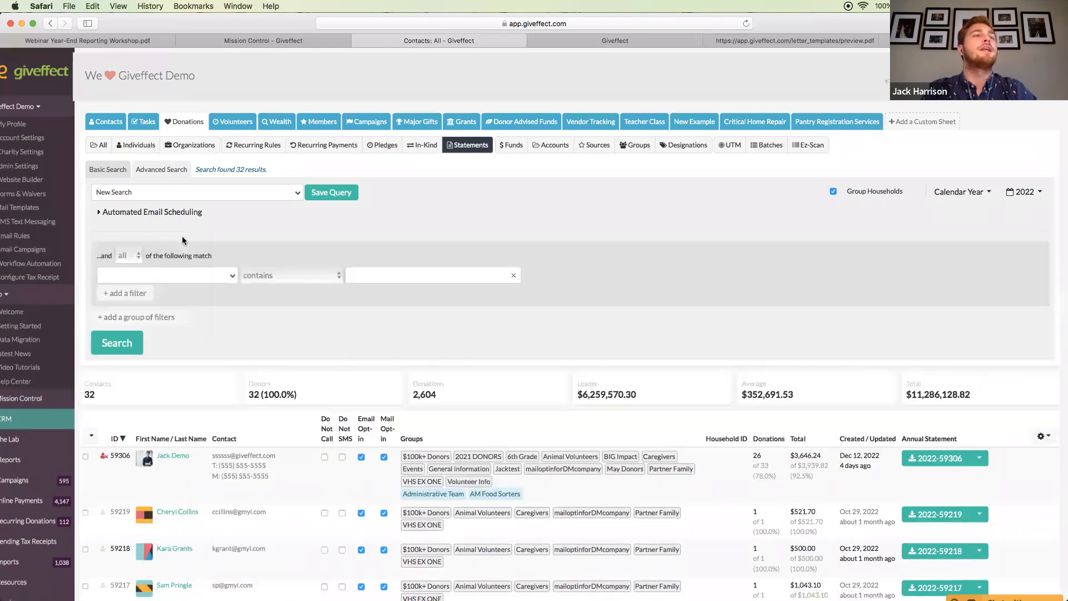
{"action": "left_click", "coordinate": [185, 275]}
{"action": "type", "text": "email"}
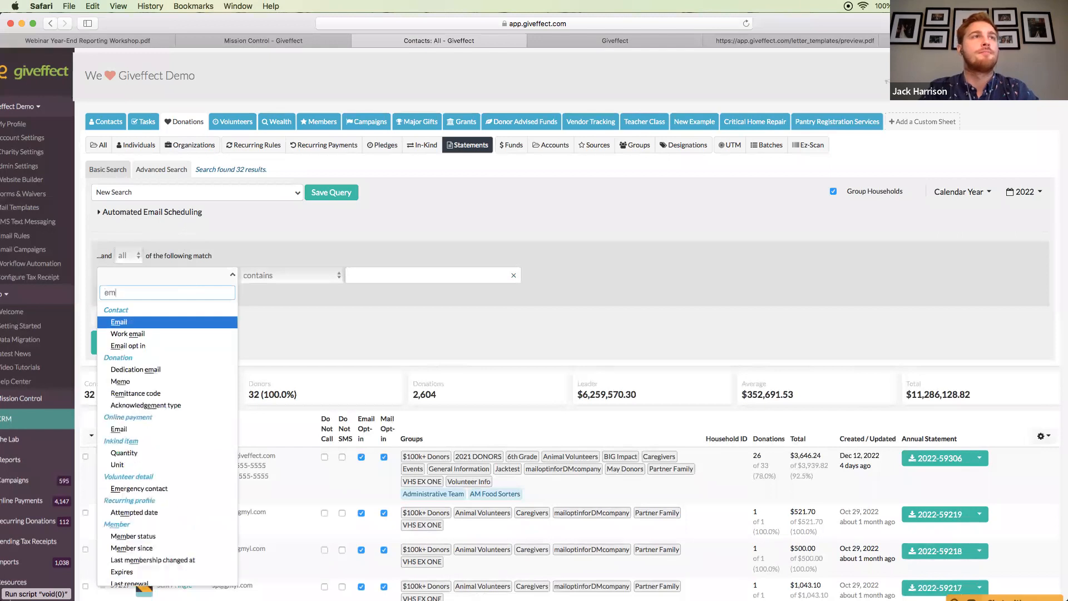
{"action": "key", "text": "Return"}
{"action": "left_click", "coordinate": [293, 275]}
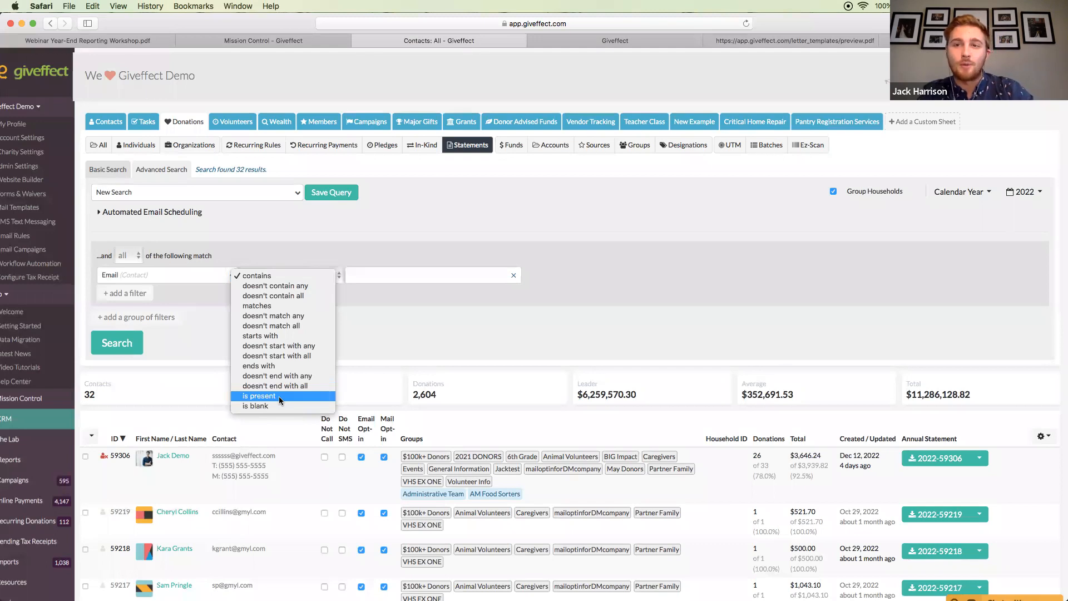
{"action": "left_click", "coordinate": [281, 406]}
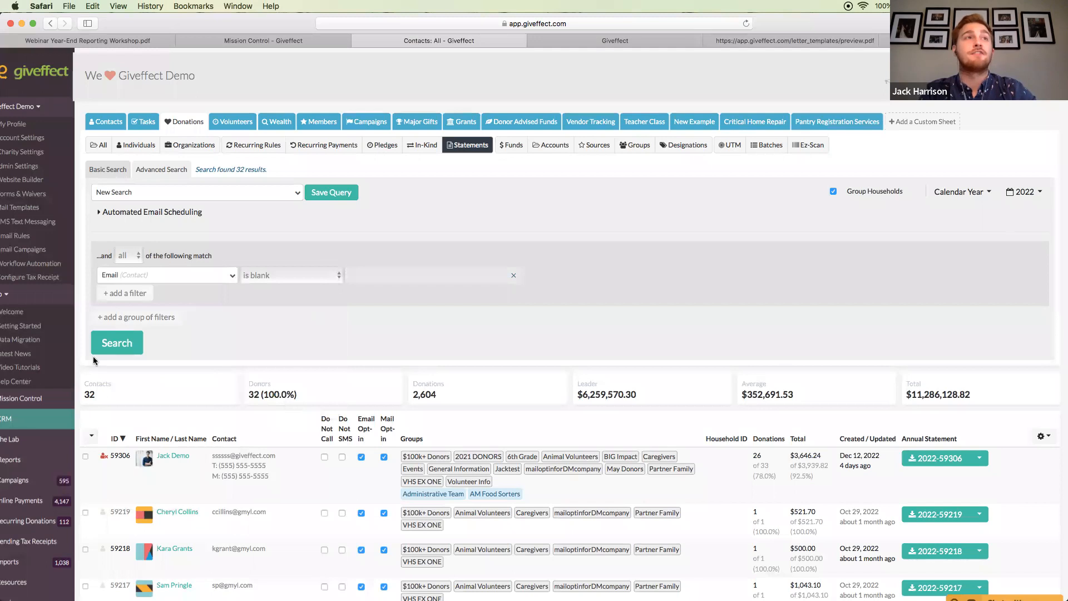
{"action": "left_click", "coordinate": [108, 352]}
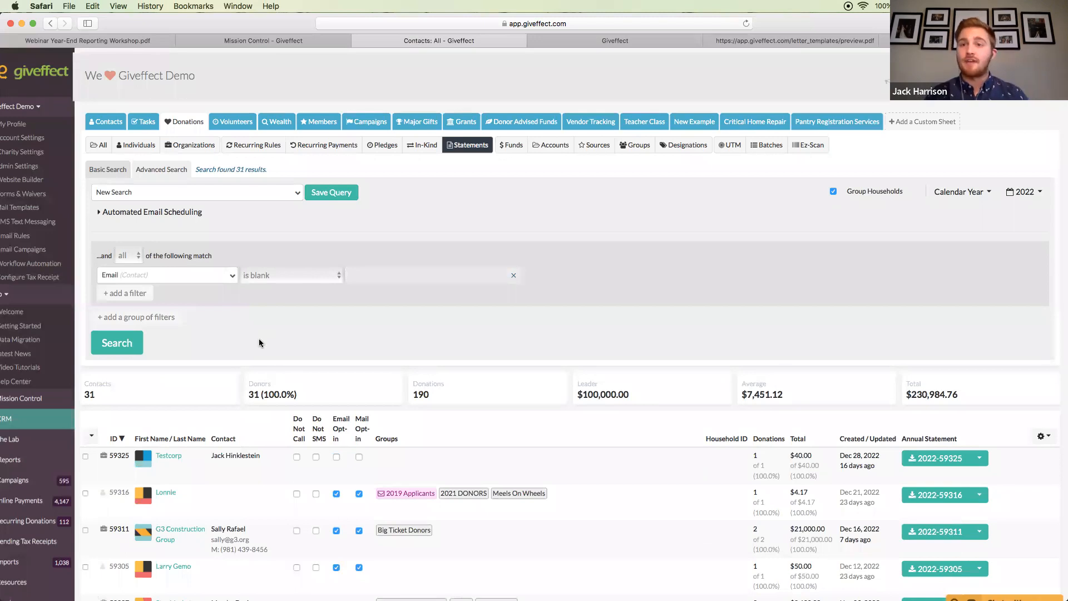
Change the filter to Address Street is present and search the 2022 statements again
{"action": "left_click", "coordinate": [170, 281]}
{"action": "type", "text": "street"}
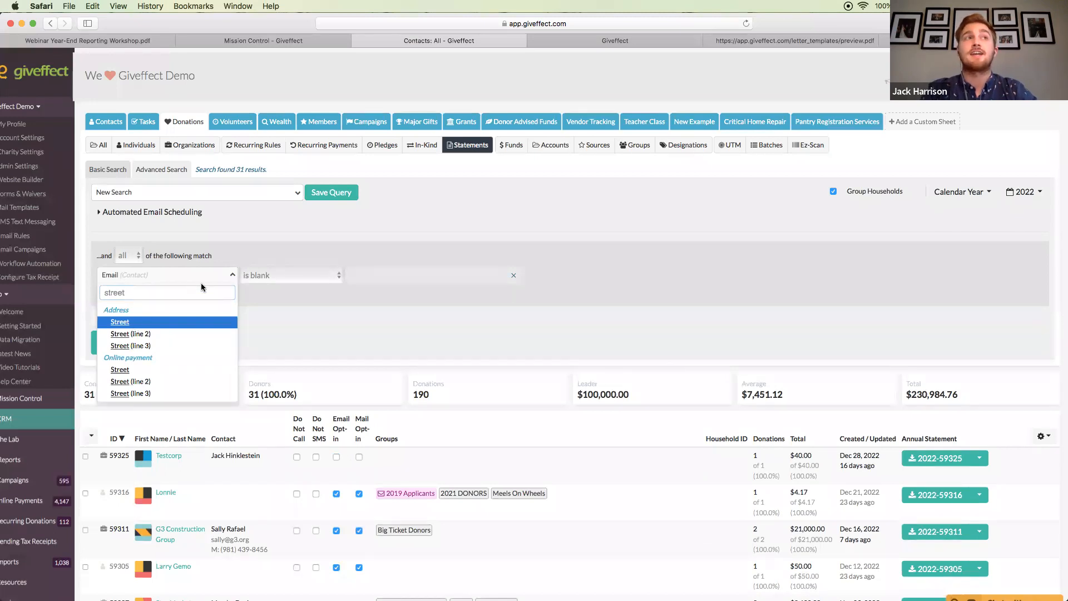
{"action": "key", "text": "Return"}
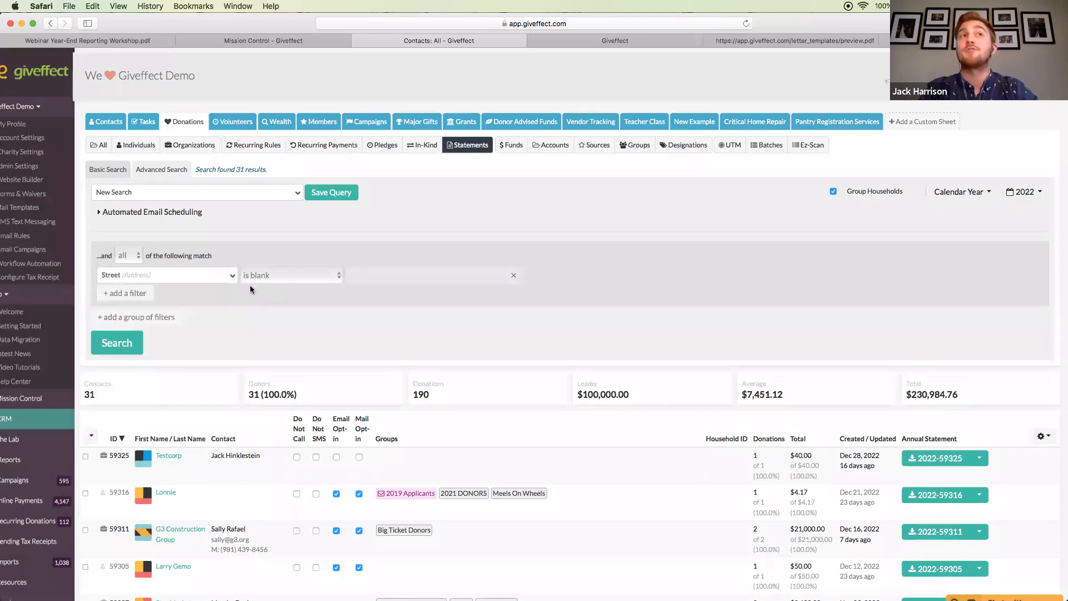
{"action": "left_click", "coordinate": [272, 276]}
{"action": "left_click", "coordinate": [272, 267]}
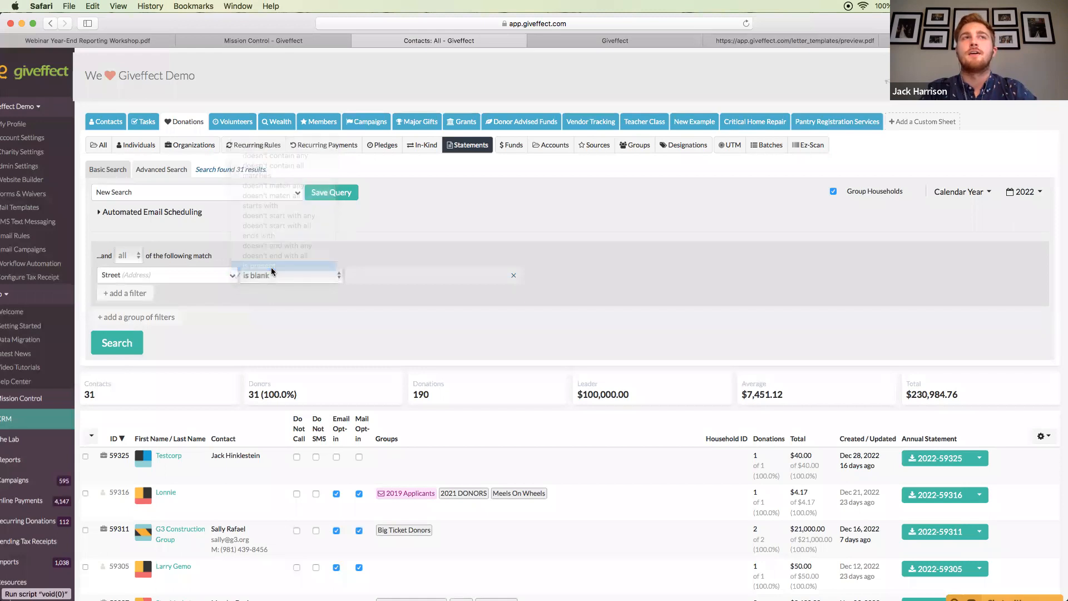
{"action": "left_click", "coordinate": [103, 350]}
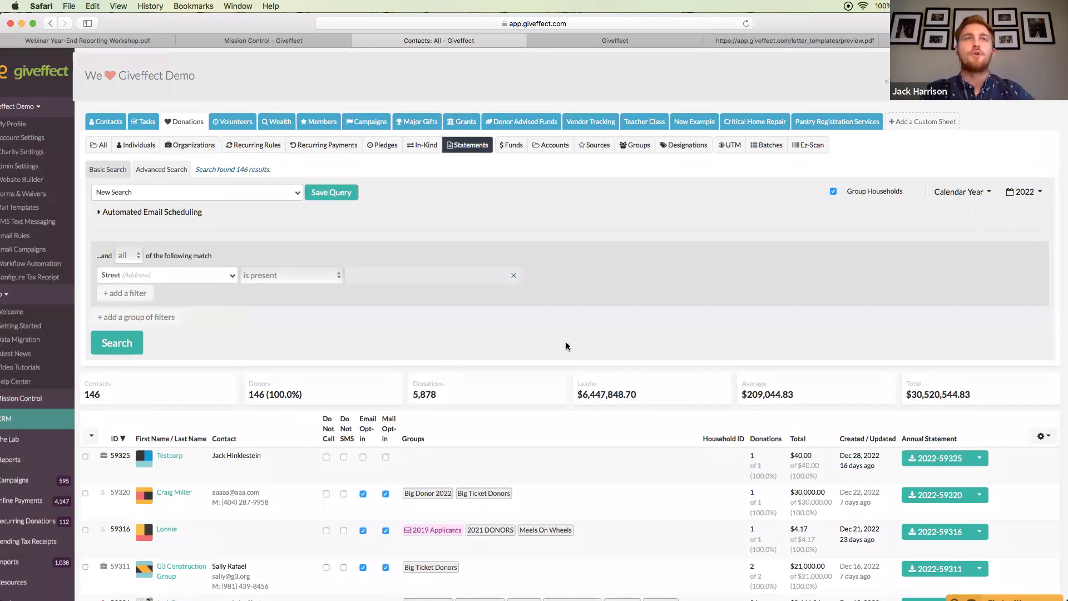
Check the dialog for saving the search query and the list of saved searches without saving or loading anything
{"action": "left_click", "coordinate": [340, 192]}
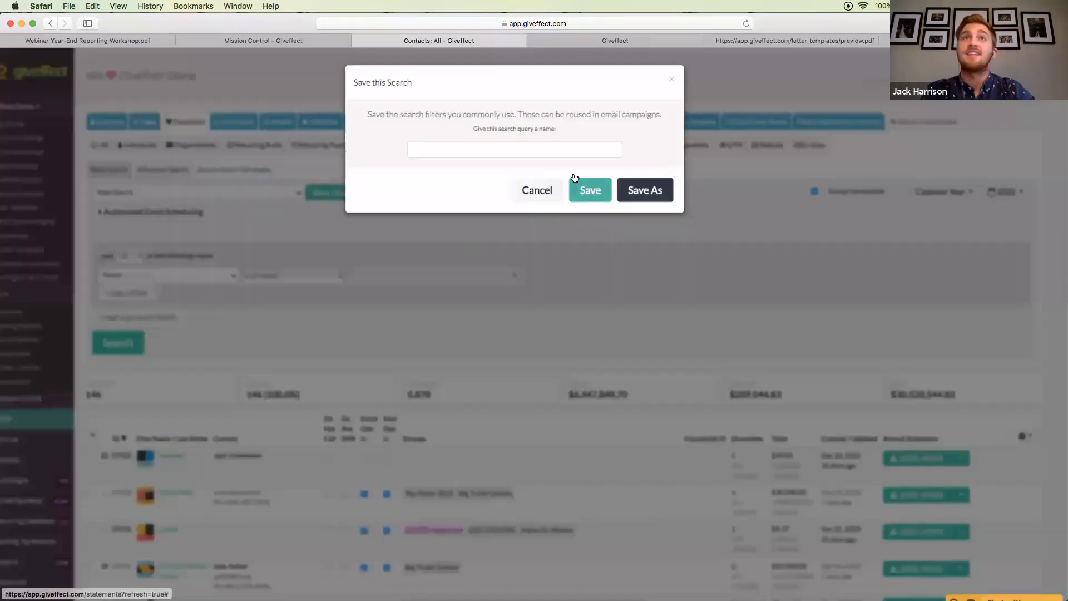
{"action": "left_click", "coordinate": [542, 189]}
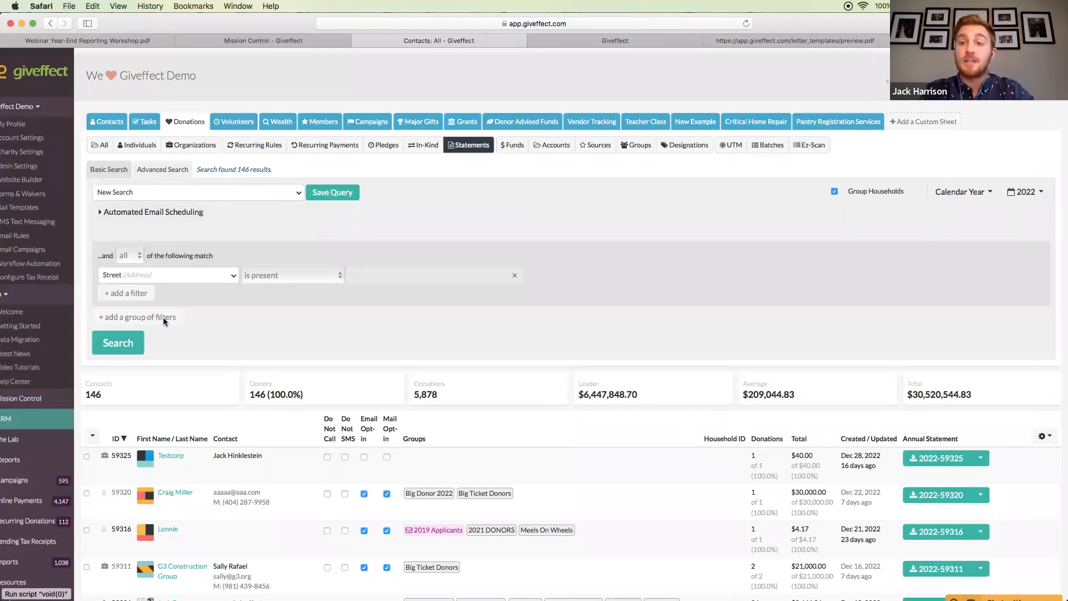
{"action": "left_click", "coordinate": [198, 192]}
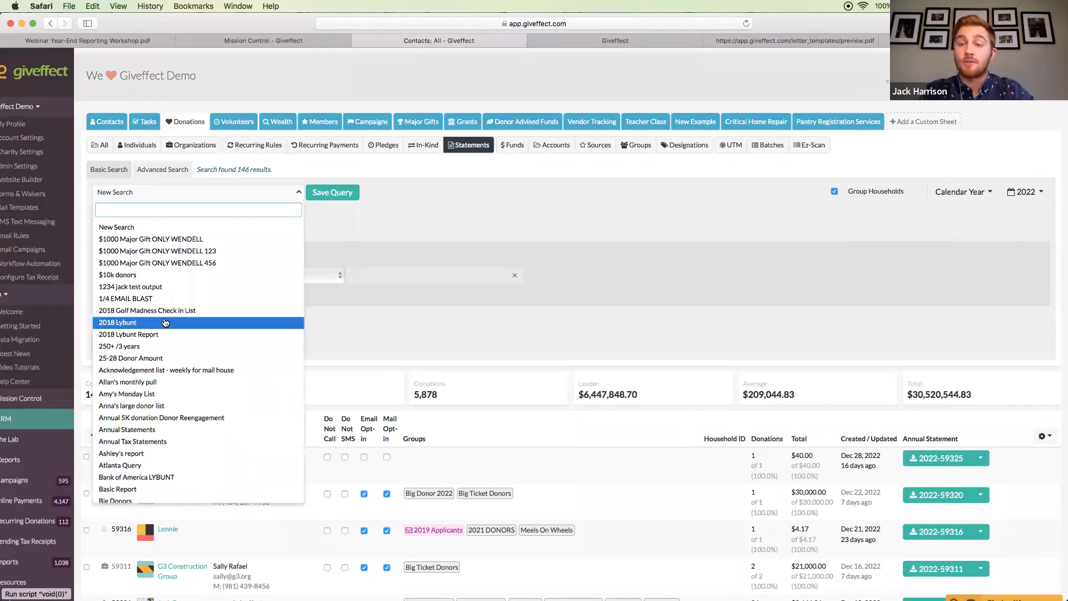
{"action": "left_click", "coordinate": [528, 212]}
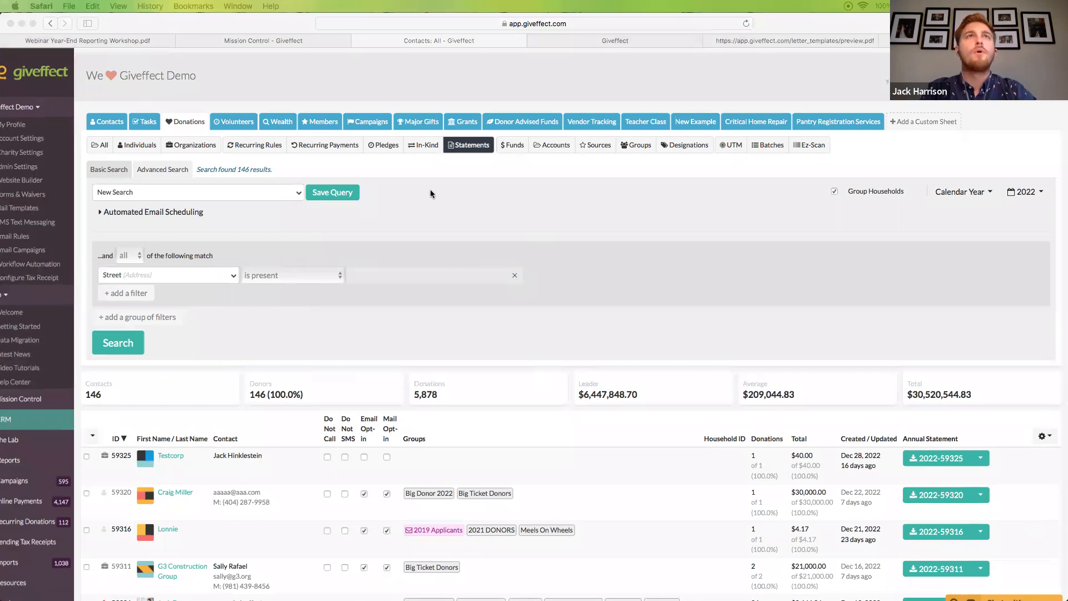
Check the Q&A page of the Year-End Reporting Workshop PDF and return to the Statements page
{"action": "left_click", "coordinate": [101, 41]}
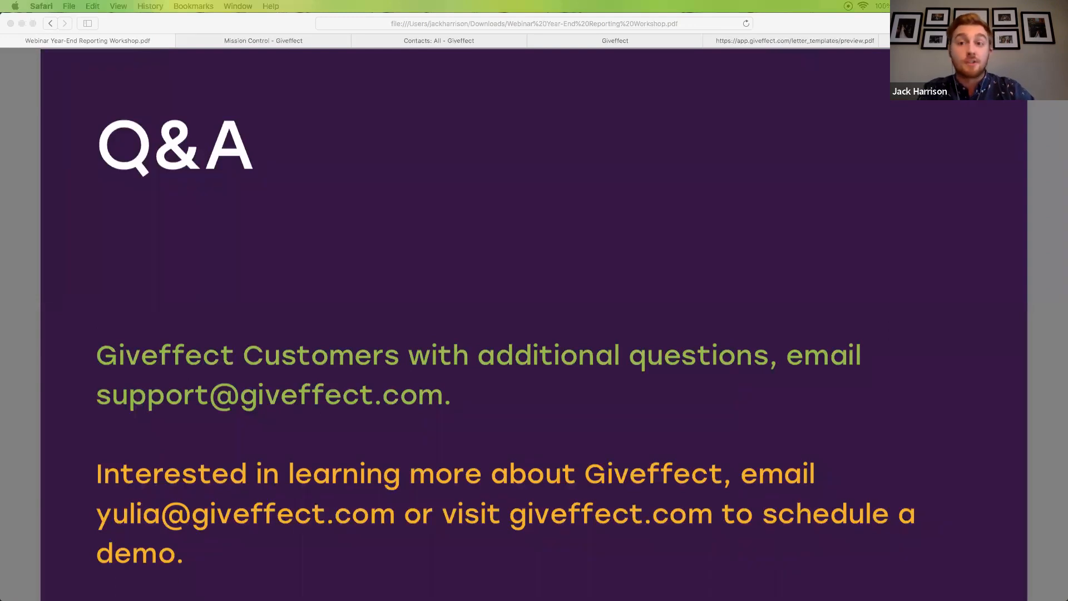
{"action": "left_click", "coordinate": [392, 44]}
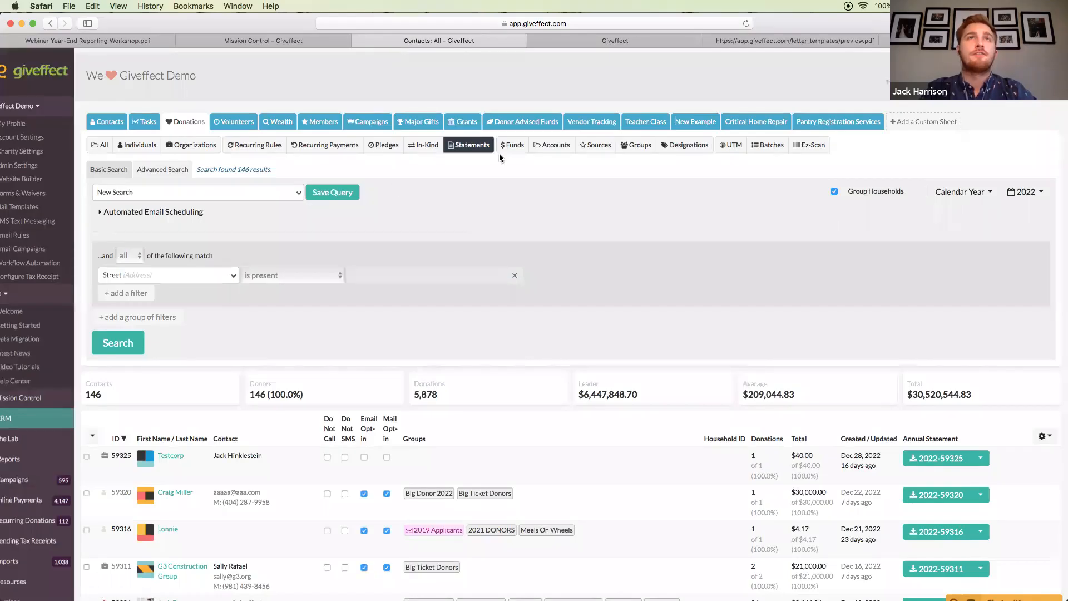
Look through the full list of statements for donors with a street address and rerun the search
{"action": "scroll", "coordinate": [478, 300], "scroll_direction": "down", "scroll_amount": 2}
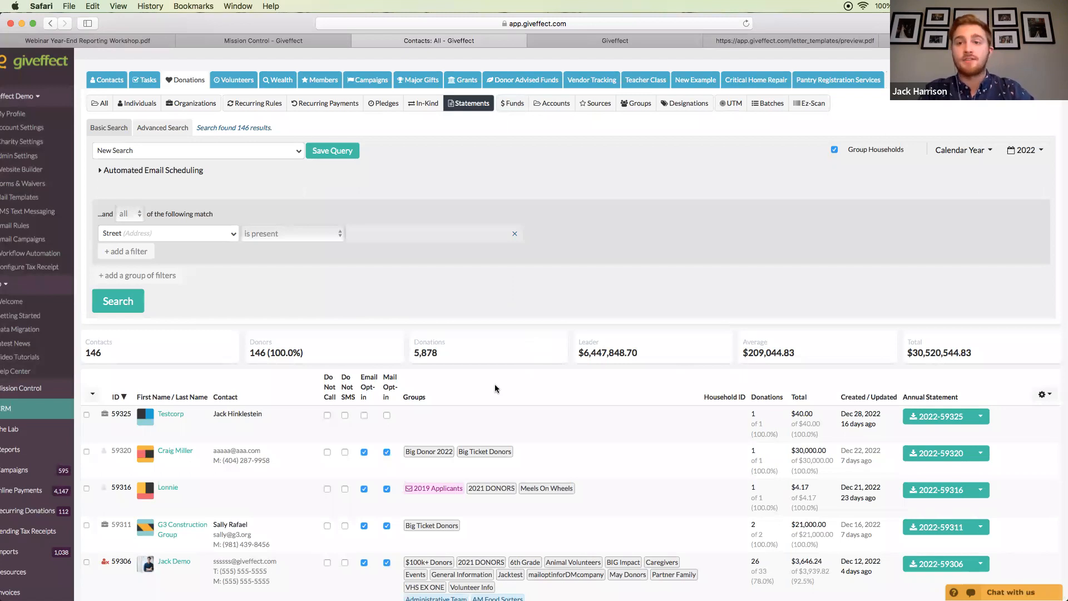
{"action": "scroll", "coordinate": [633, 422], "scroll_direction": "down", "scroll_amount": 1}
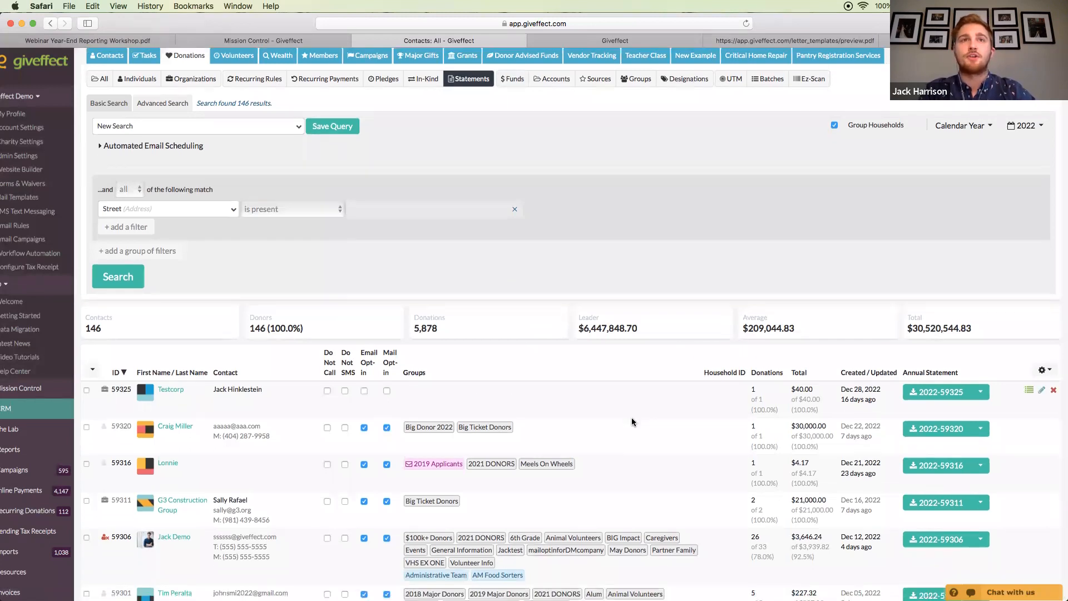
{"action": "scroll", "coordinate": [632, 421], "scroll_direction": "up", "scroll_amount": 2}
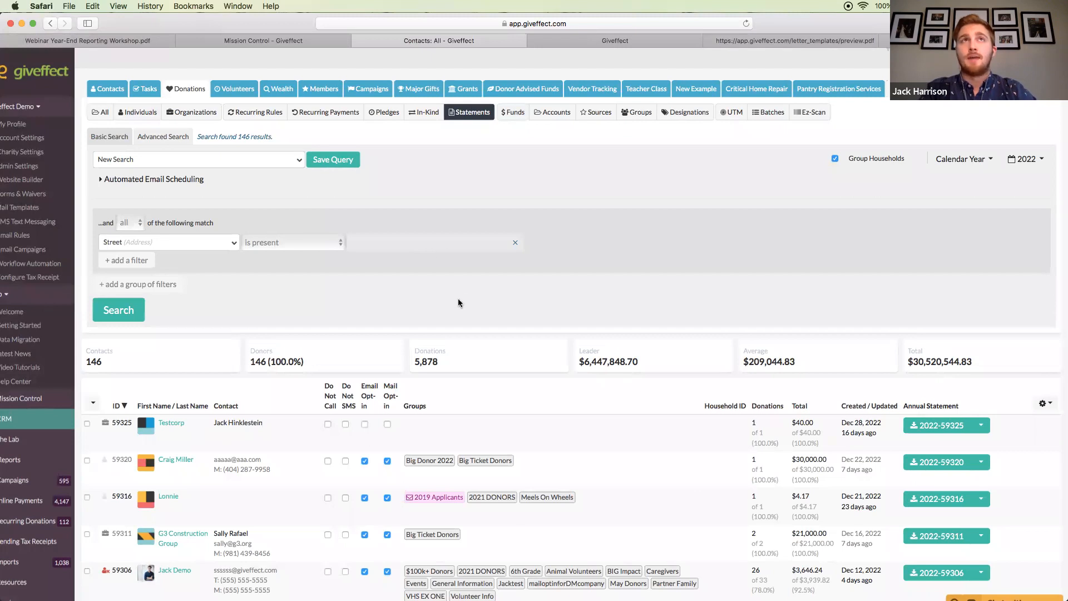
{"action": "scroll", "coordinate": [459, 298], "scroll_direction": "up", "scroll_amount": 2}
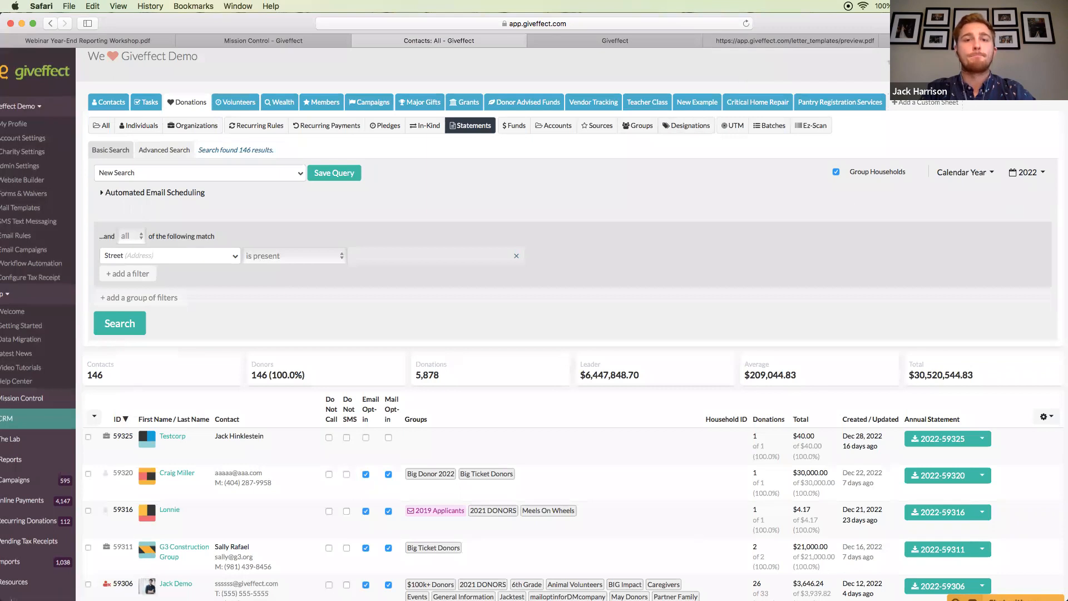
{"action": "scroll", "coordinate": [534, 318], "scroll_direction": "down", "scroll_amount": 3}
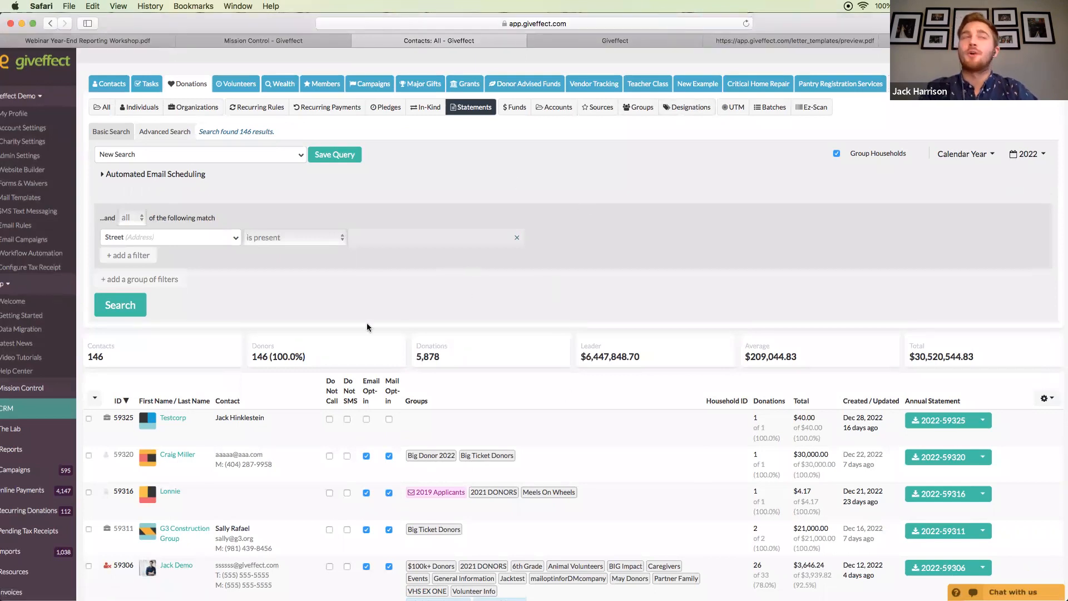
{"action": "scroll", "coordinate": [367, 327], "scroll_direction": "down", "scroll_amount": 20}
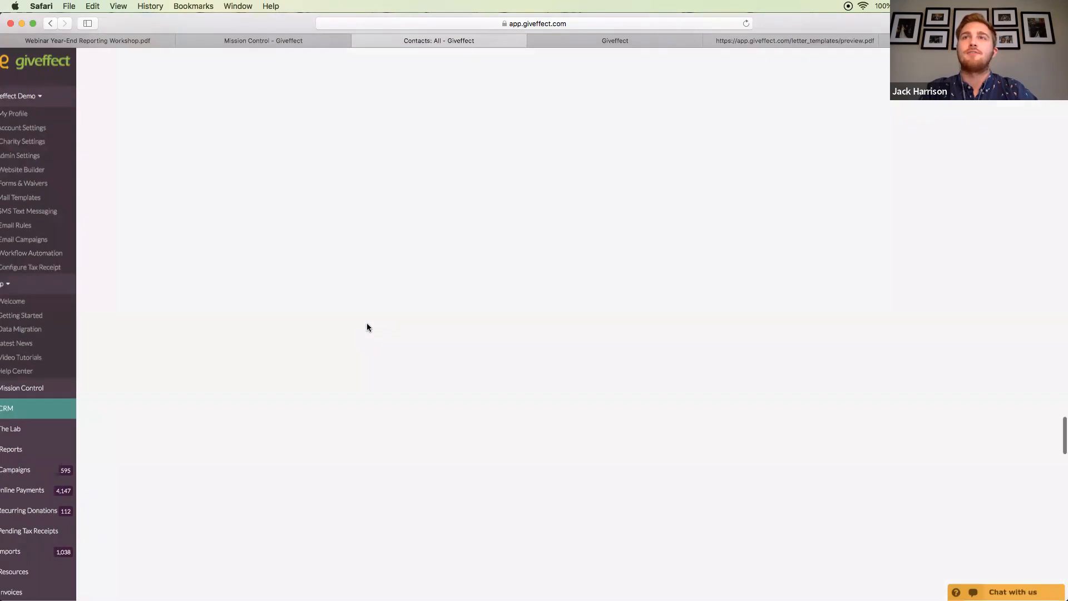
{"action": "scroll", "coordinate": [367, 327], "scroll_direction": "up", "scroll_amount": 5}
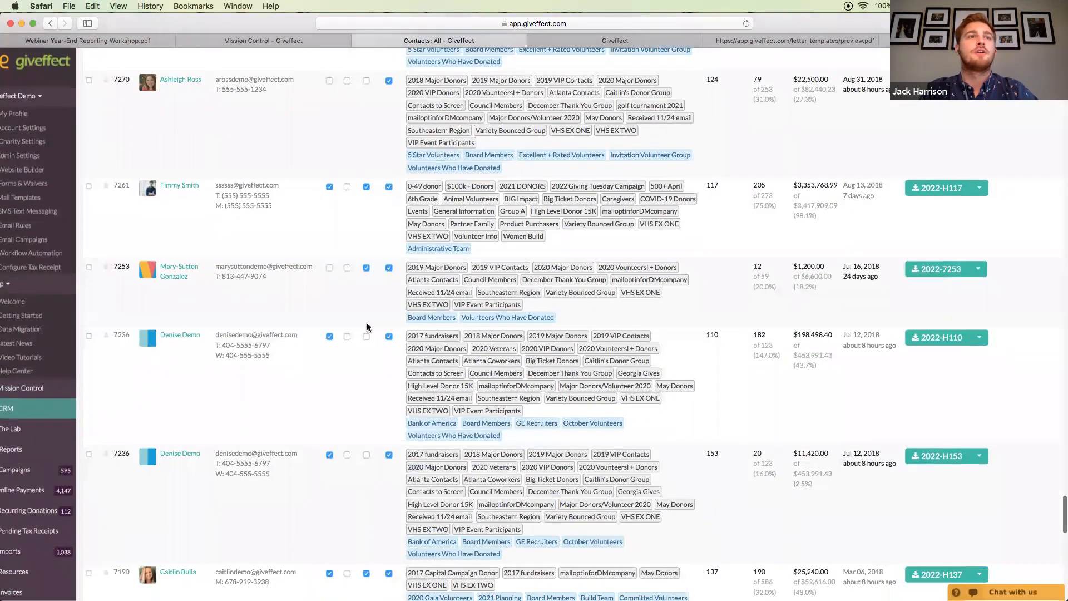
{"action": "scroll", "coordinate": [368, 328], "scroll_direction": "up", "scroll_amount": 15}
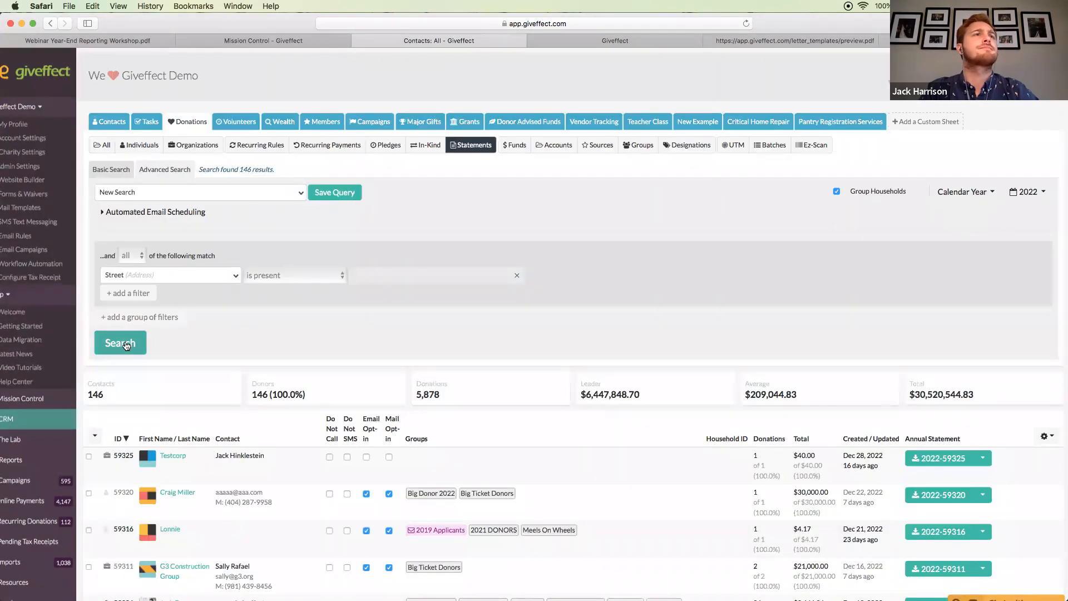
{"action": "left_click", "coordinate": [127, 346]}
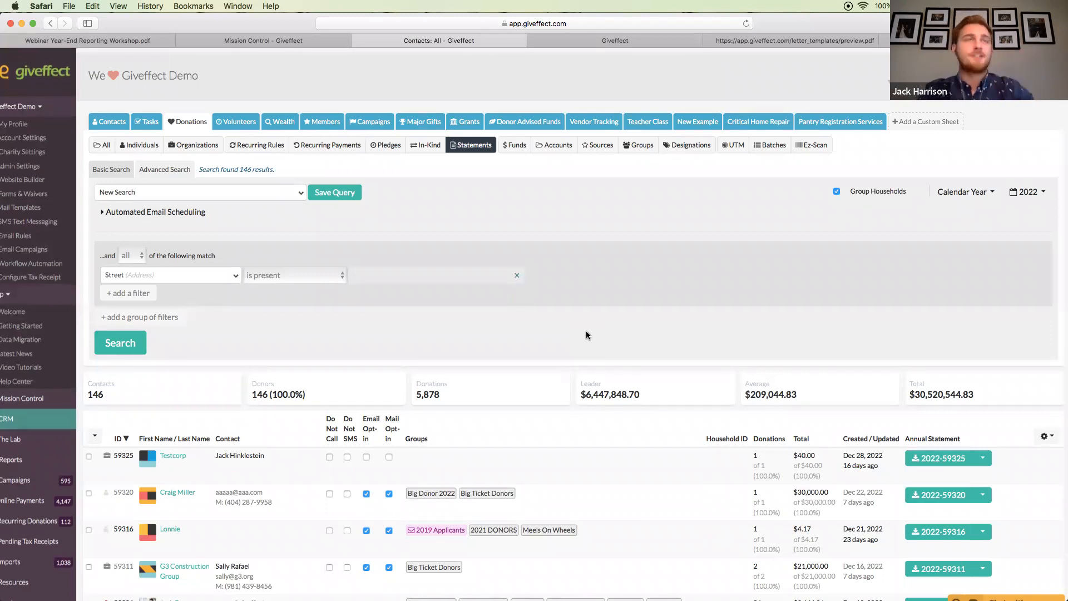
Add a second filter, Contact Email opt in is true, alongside the street filter and search the statements
{"action": "scroll", "coordinate": [214, 343], "scroll_direction": "down", "scroll_amount": 1}
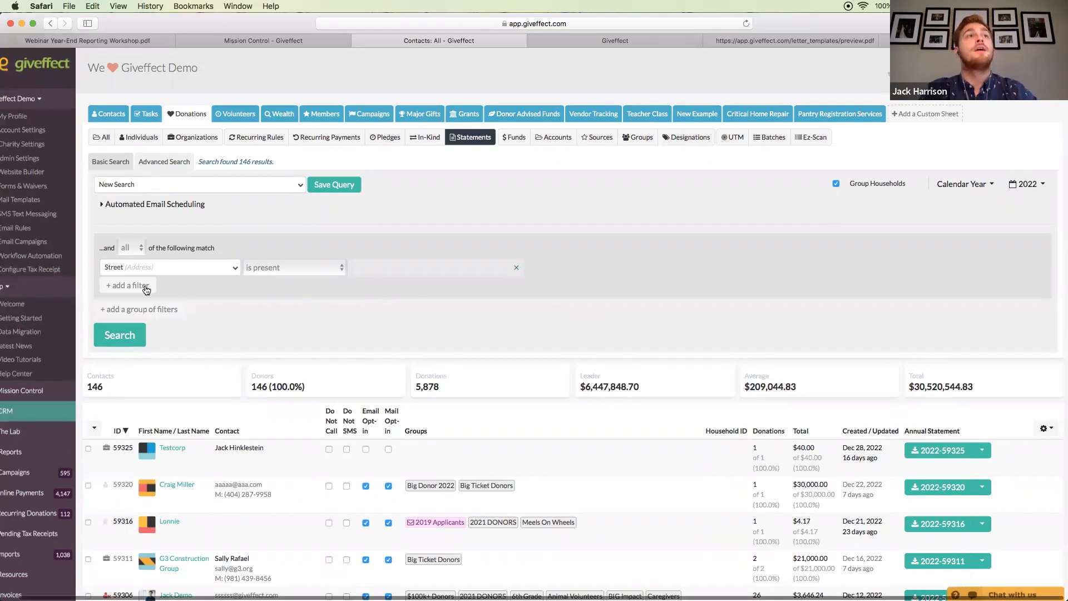
{"action": "left_click", "coordinate": [178, 289]}
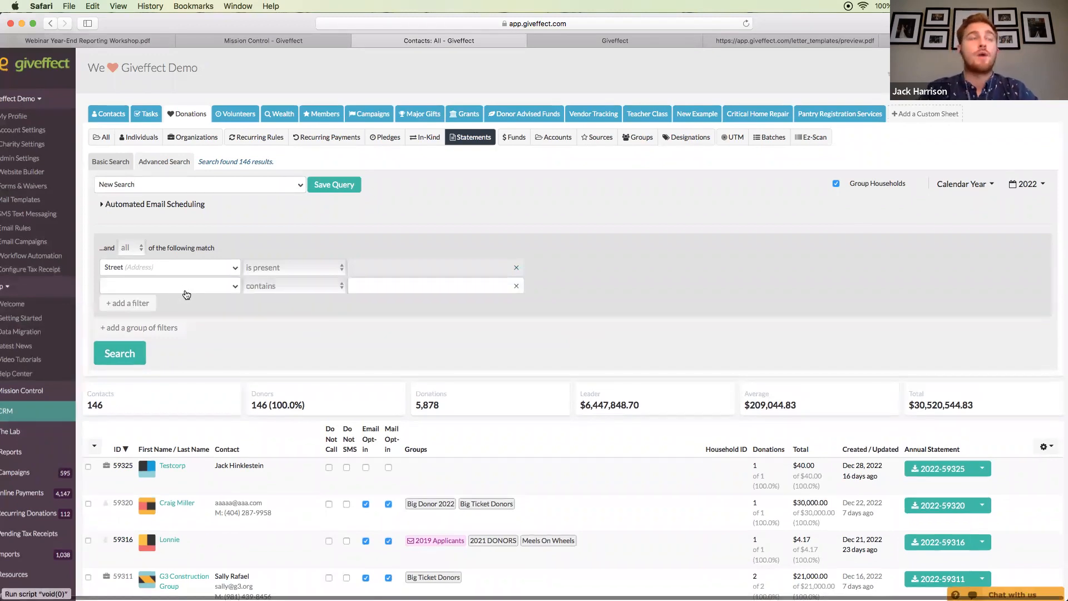
{"action": "scroll", "coordinate": [215, 317], "scroll_direction": "down", "scroll_amount": 1}
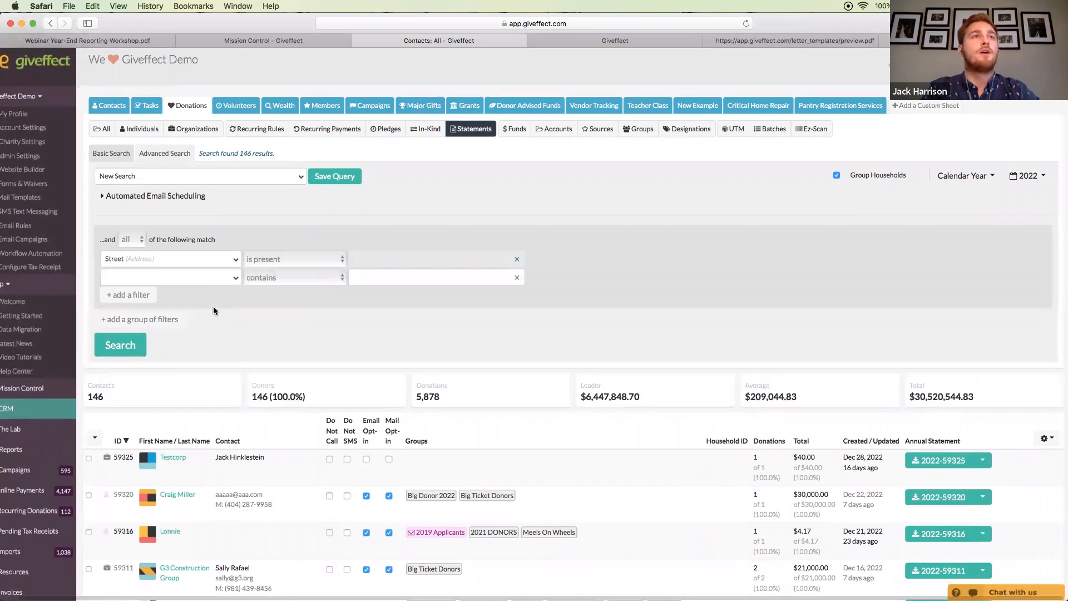
{"action": "left_click", "coordinate": [178, 280]}
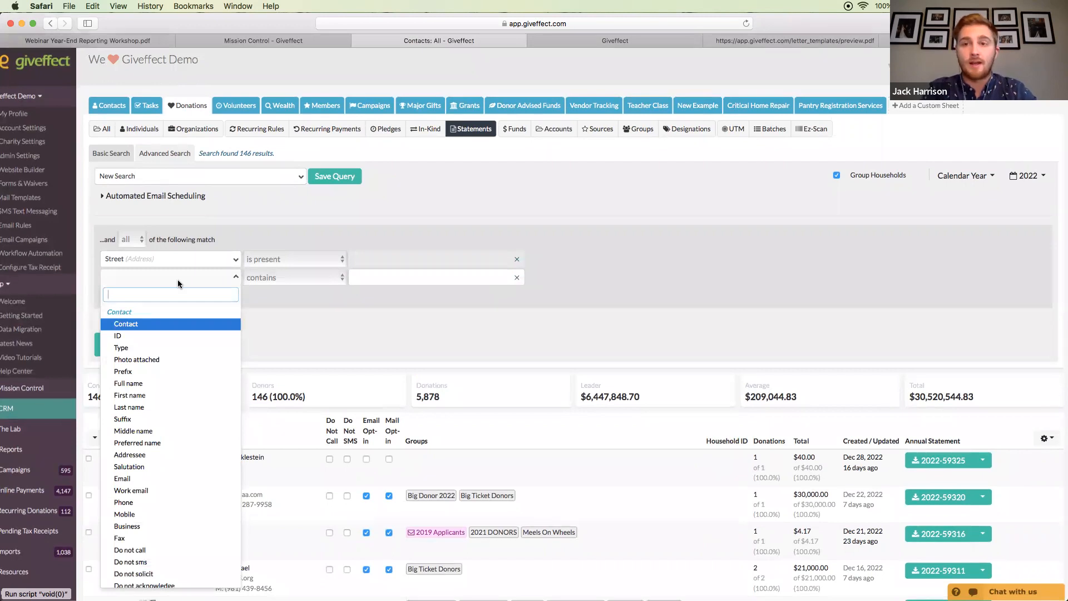
{"action": "type", "text": "email"}
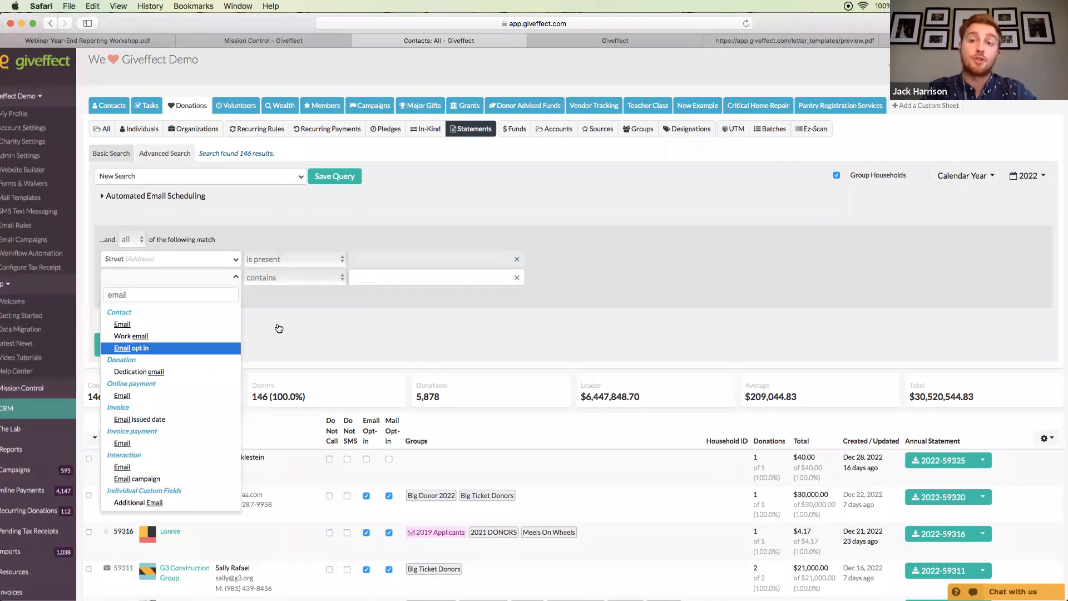
{"action": "key", "text": "Return"}
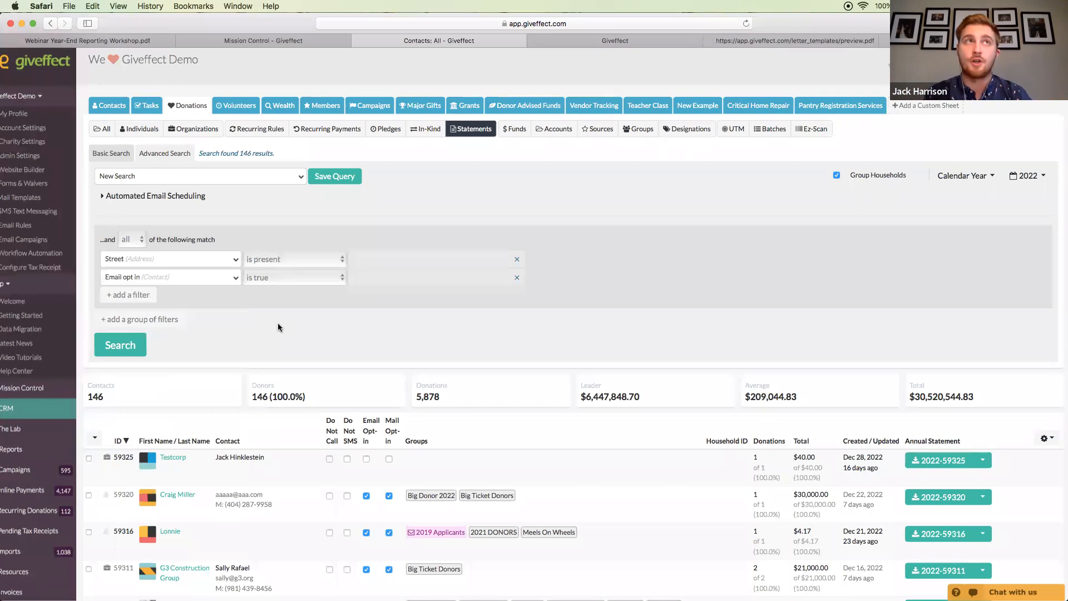
{"action": "left_click", "coordinate": [273, 276]}
{"action": "left_click", "coordinate": [274, 278]}
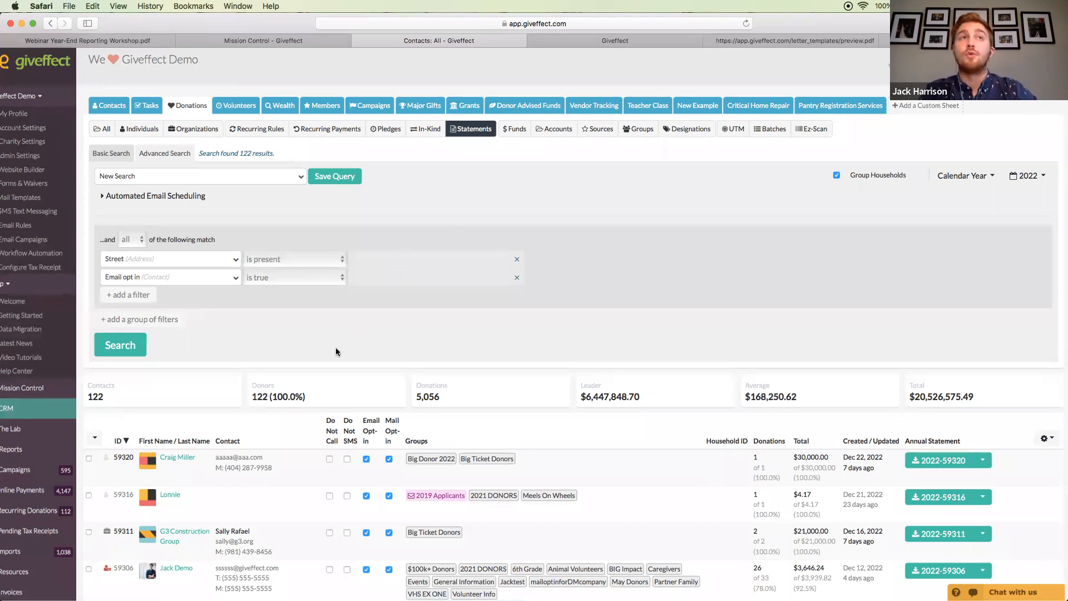
{"action": "scroll", "coordinate": [300, 346], "scroll_direction": "up", "scroll_amount": 1}
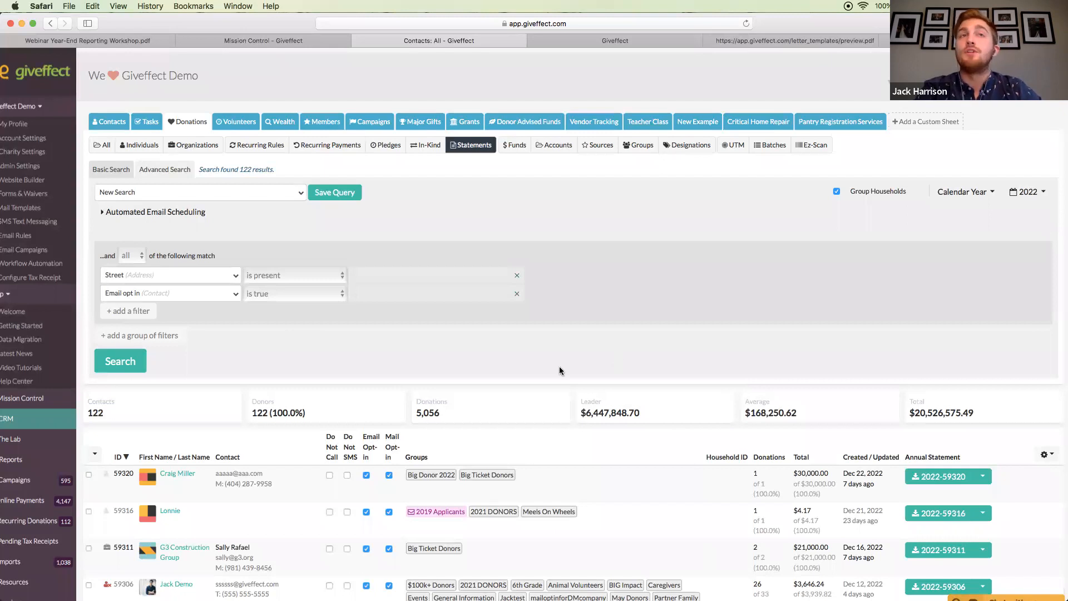
{"action": "scroll", "coordinate": [559, 366], "scroll_direction": "down", "scroll_amount": 1}
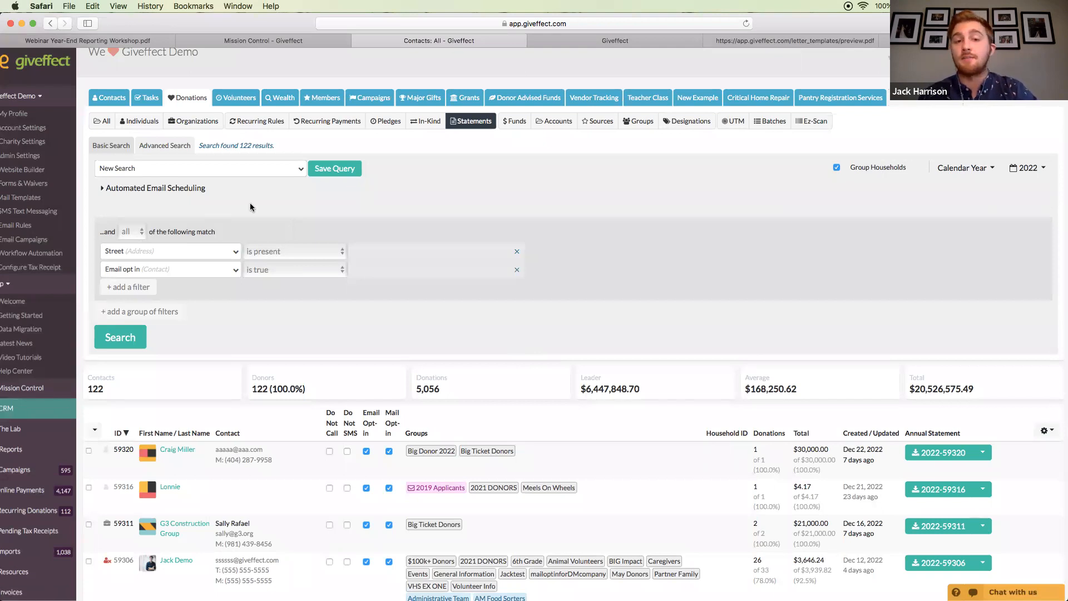
{"action": "scroll", "coordinate": [262, 220], "scroll_direction": "up", "scroll_amount": 1}
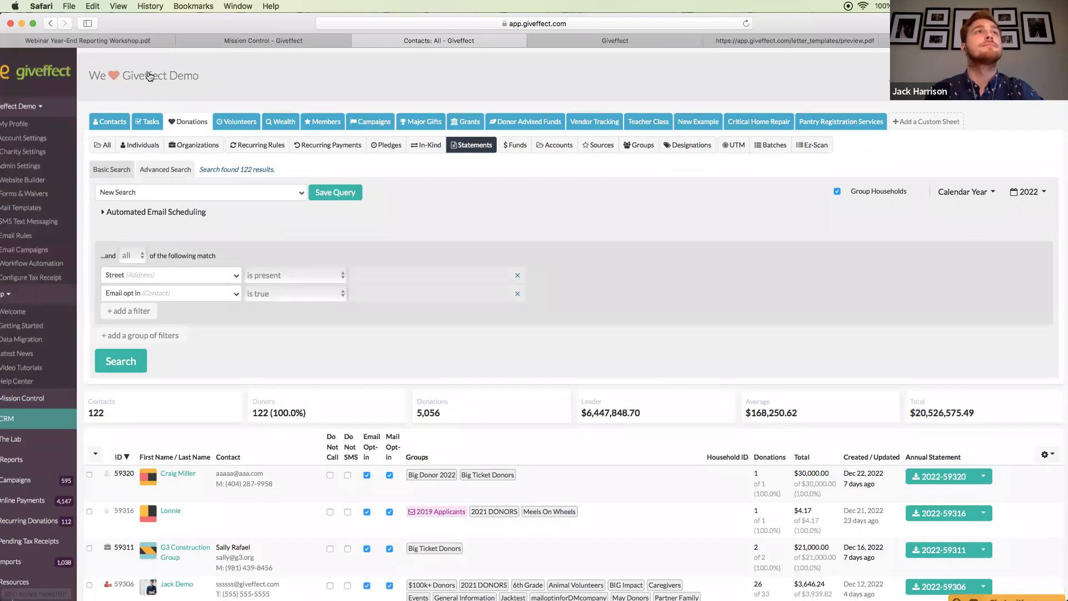
Fit the browser window to the screen so its whole sidebar shows, and bring up the workshop PDF's Q&A page
{"action": "mouse_move", "coordinate": [1062, 283]}
{"action": "left_mouse_down"}
{"action": "mouse_move", "coordinate": [1046, 284]}
{"action": "mouse_move", "coordinate": [1062, 284]}
{"action": "left_mouse_up"}
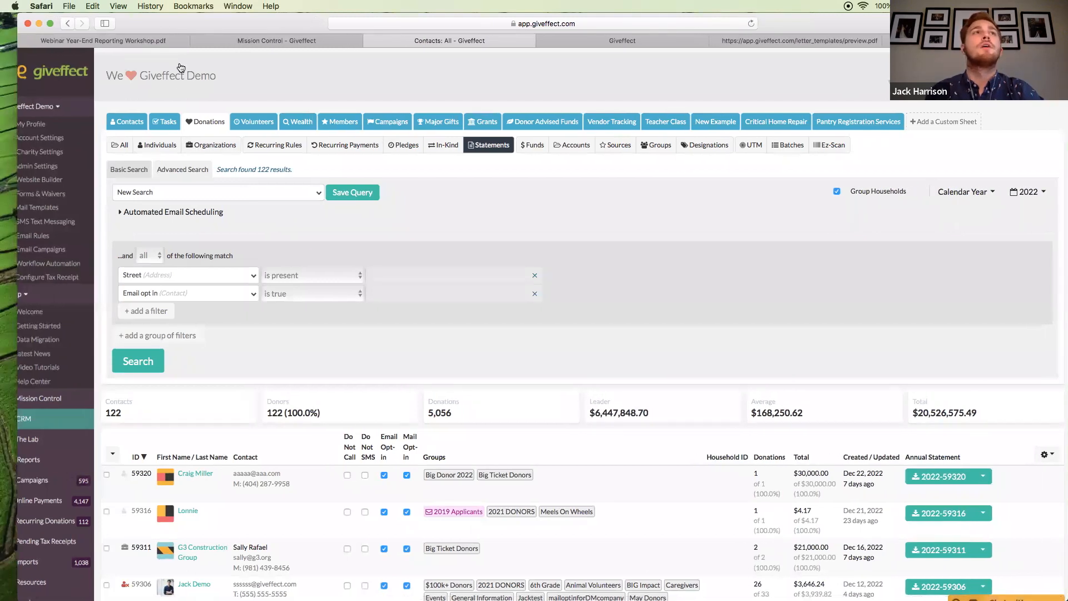
{"action": "left_click_drag", "start_coordinate": [5, 84], "coordinate": [0, 84]}
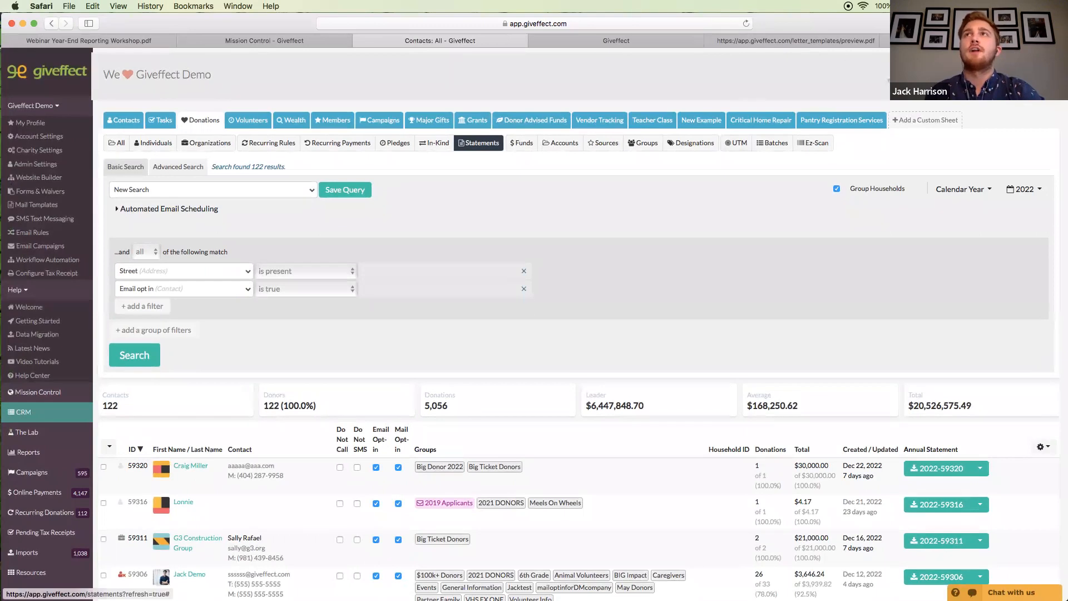
{"action": "left_click", "coordinate": [133, 40]}
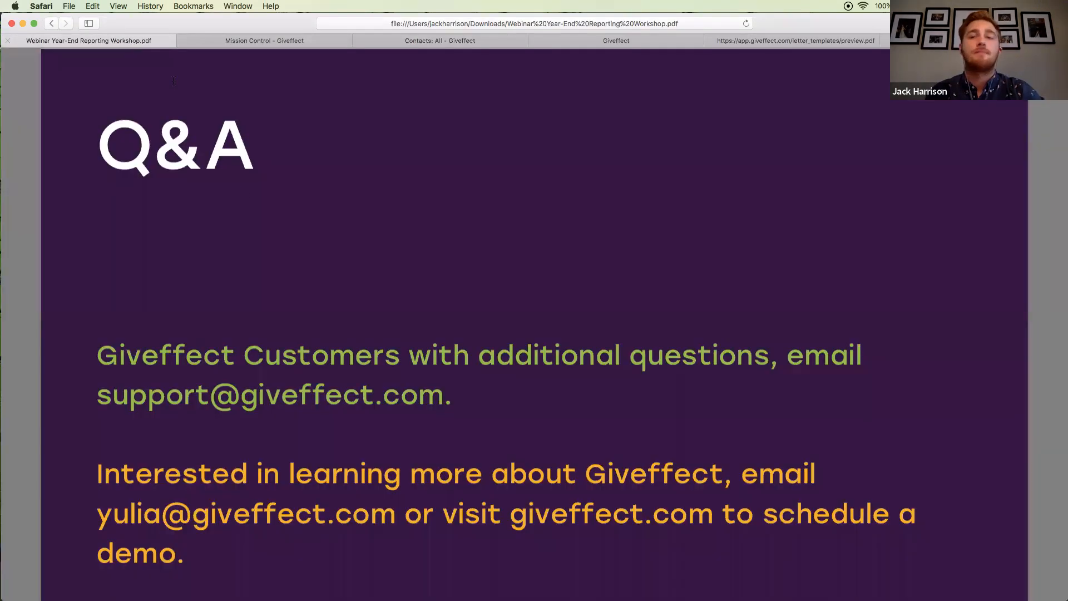